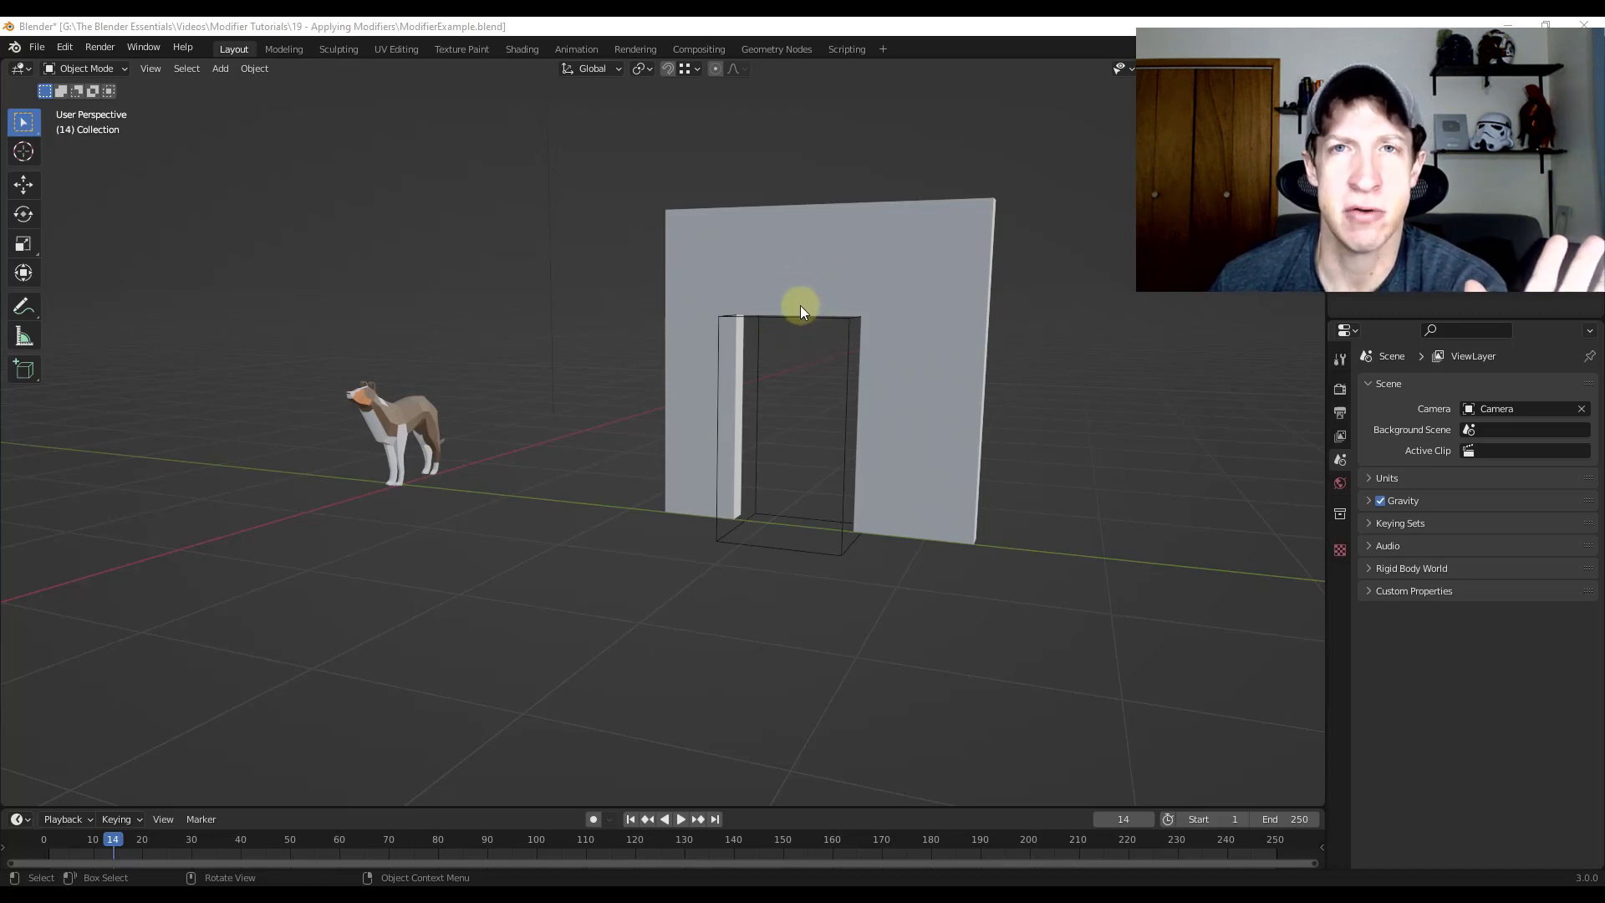
Move the door cutter box Cube.001 slightly along the Y axis inside the wall.
middle_click_drag(798, 302, 816, 290)
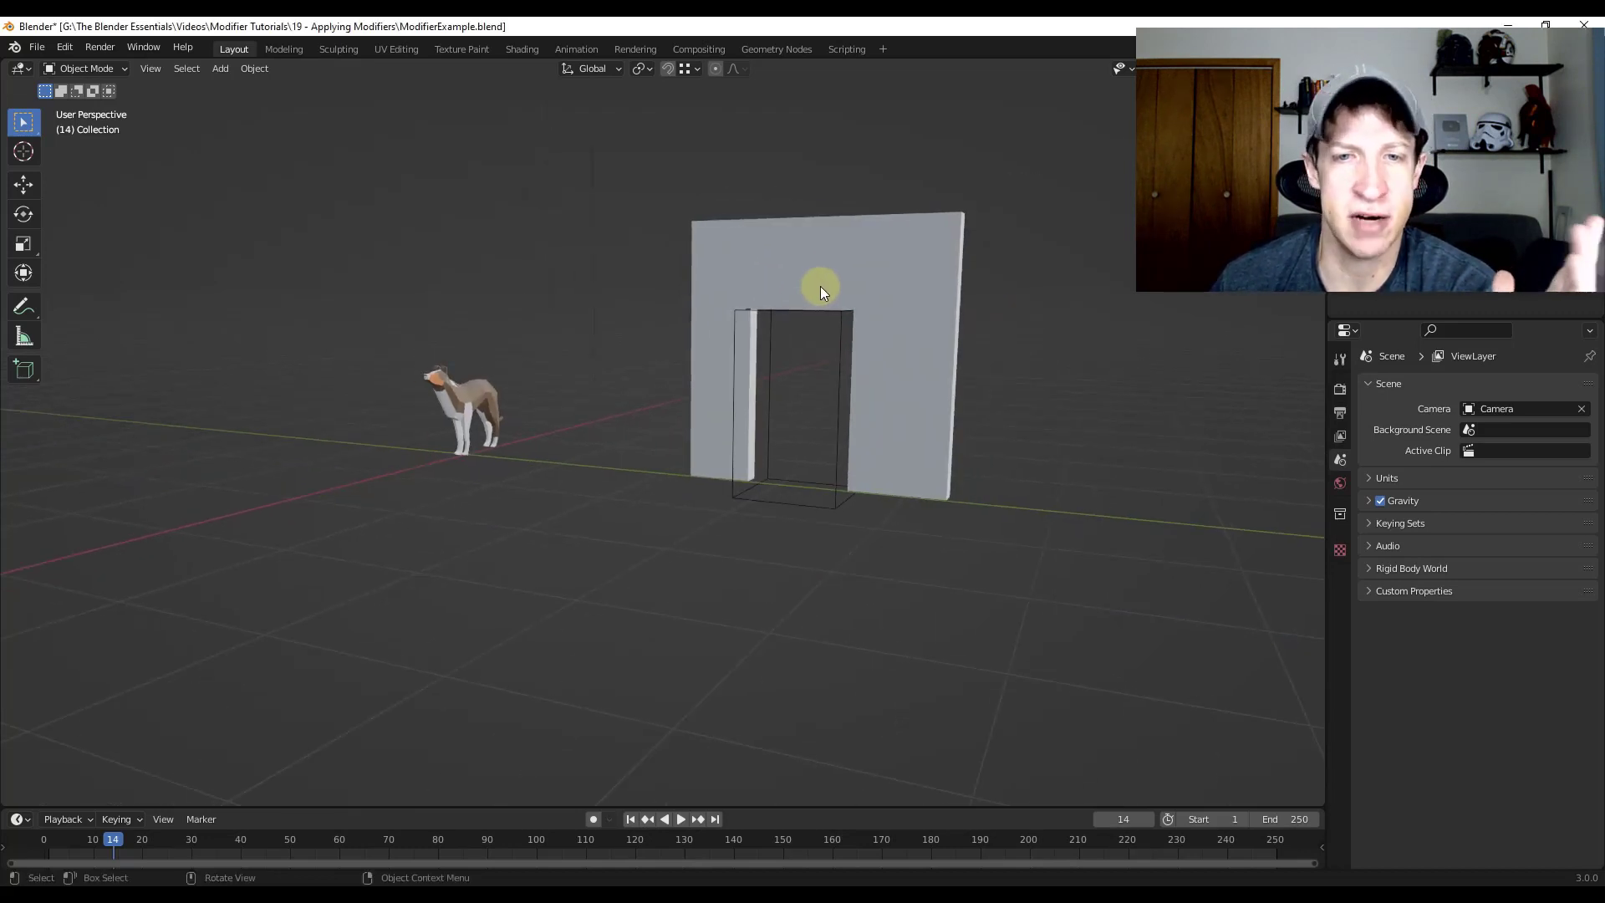
left_click(881, 344)
scroll(962, 360, "up", 3)
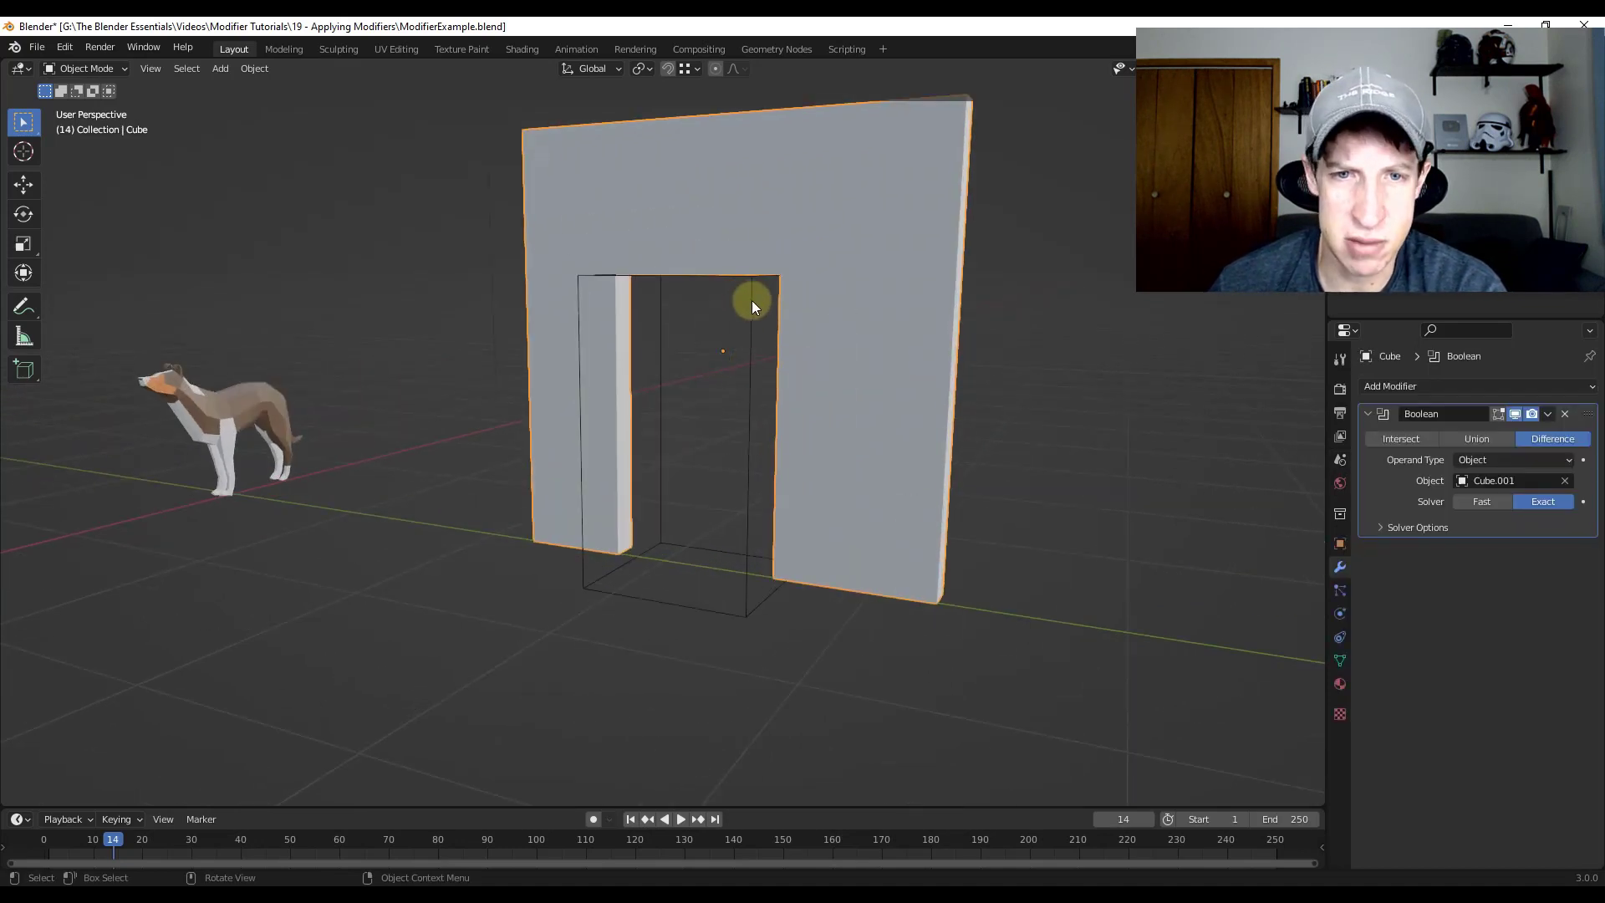
mouse_move(773, 311)
middle_mouse_down()
mouse_move(753, 239)
mouse_move(902, 286)
mouse_move(789, 275)
mouse_move(890, 305)
mouse_move(672, 306)
middle_mouse_up()
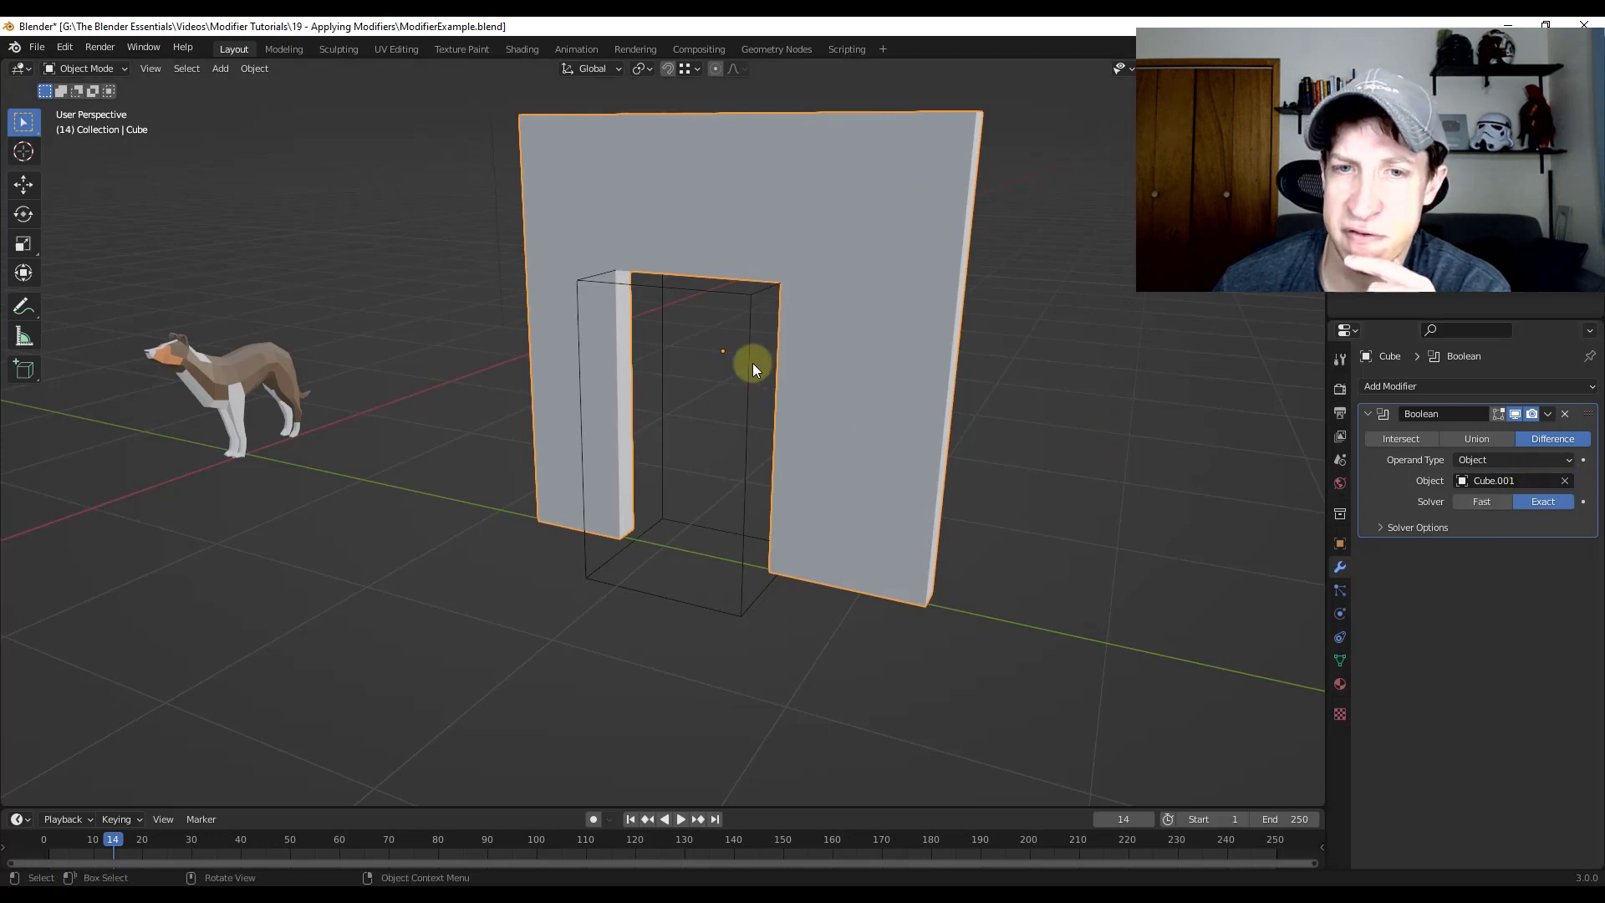
left_click(757, 335)
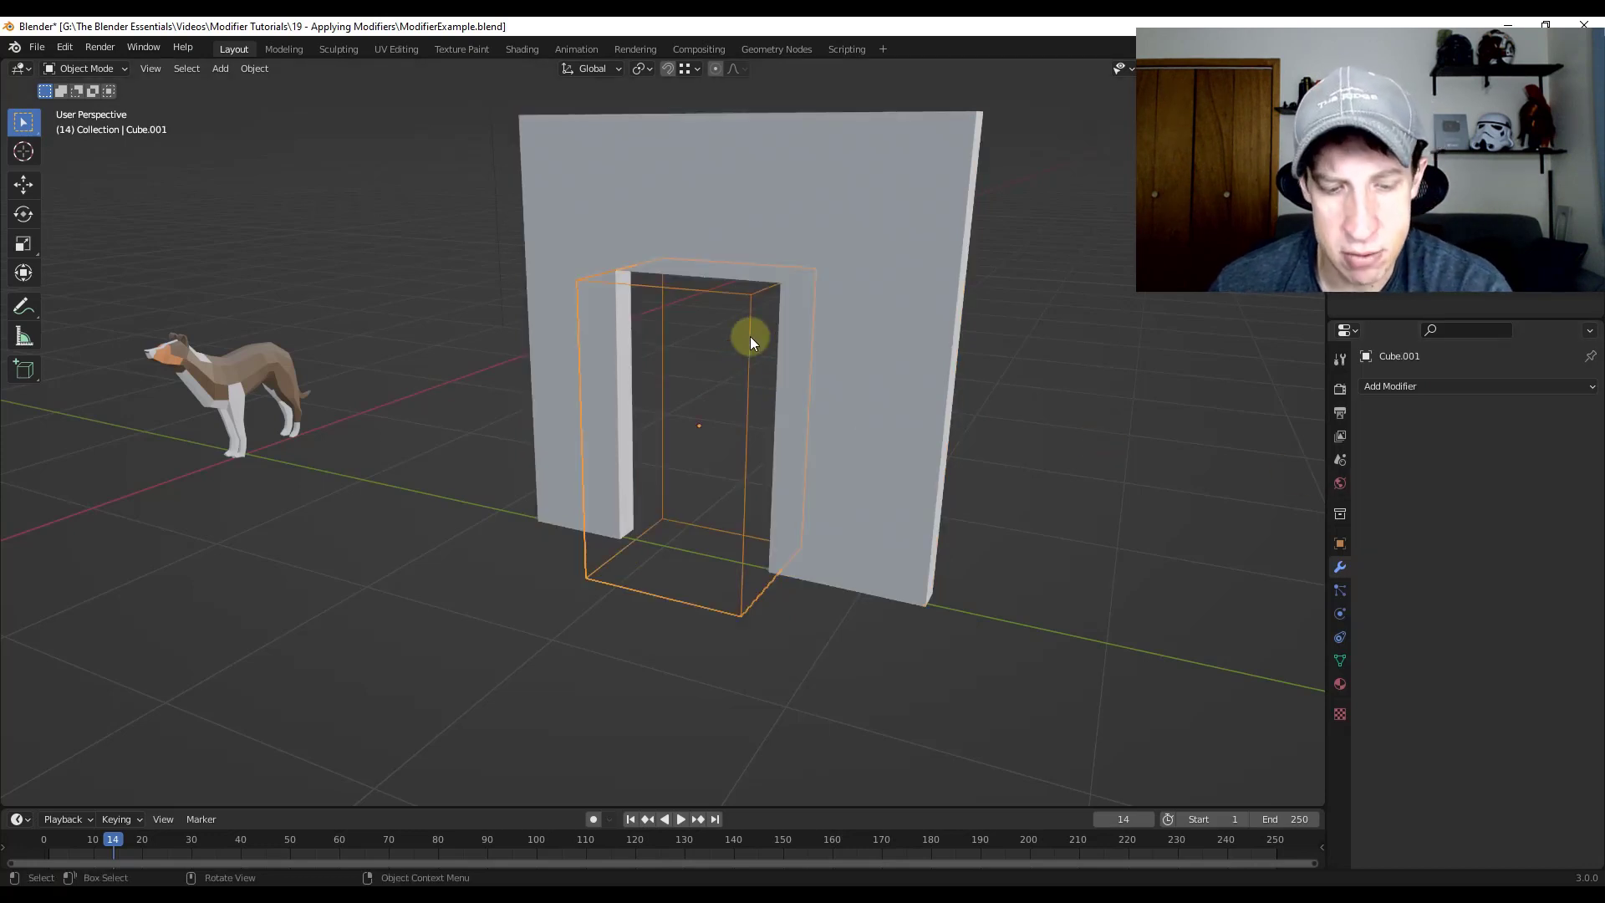
key("g")
key("y")
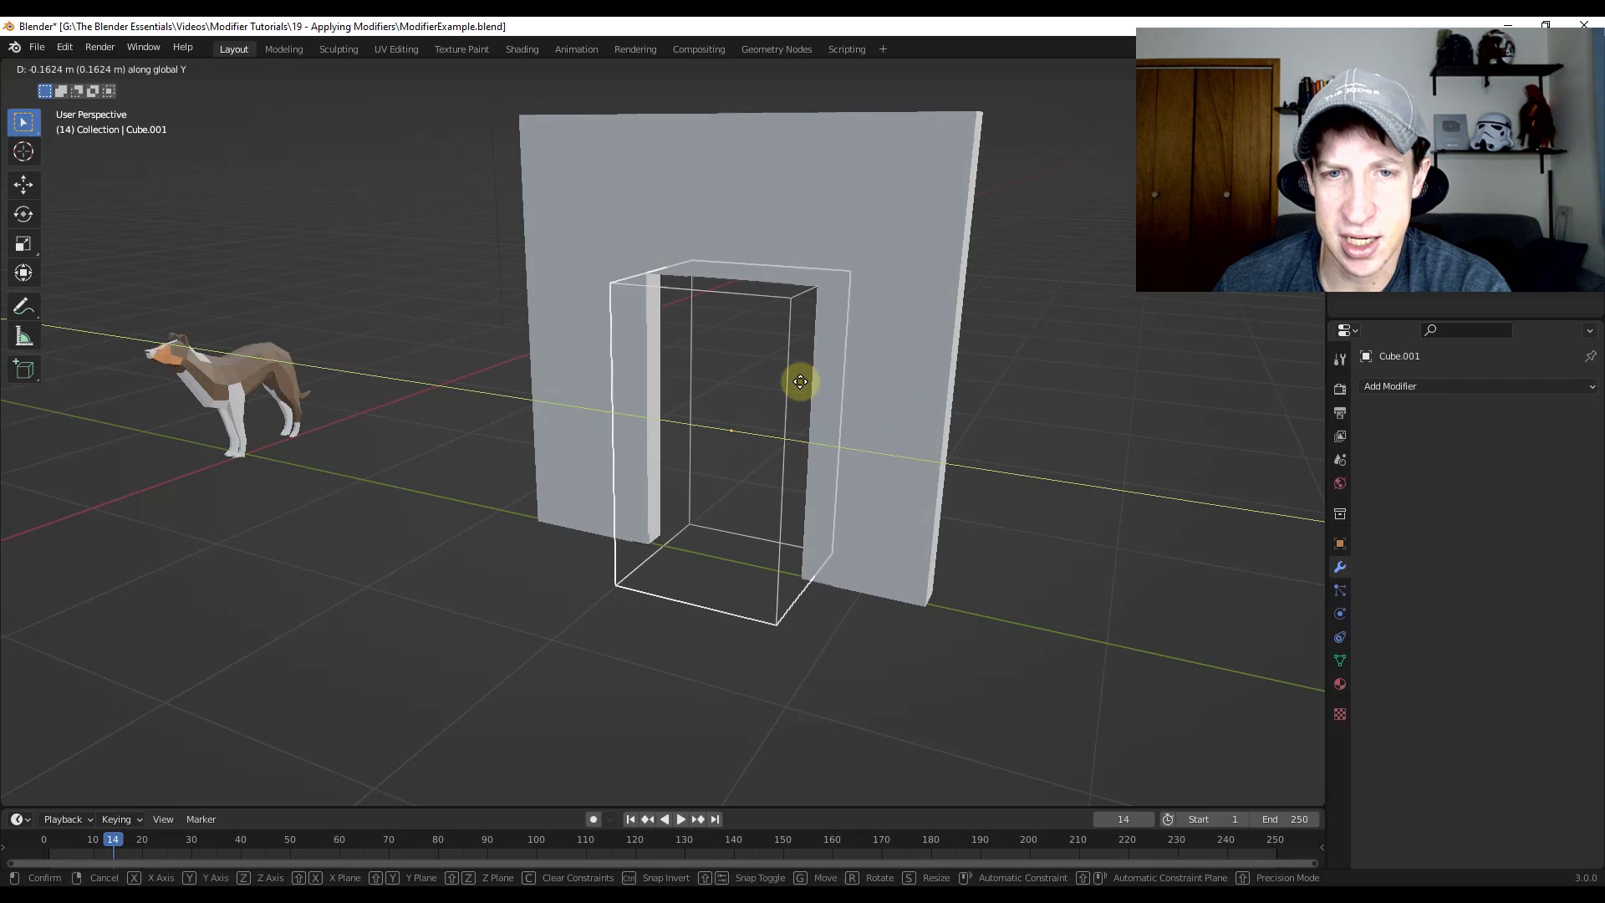
left_click(725, 375)
scroll(756, 259, "up", 2)
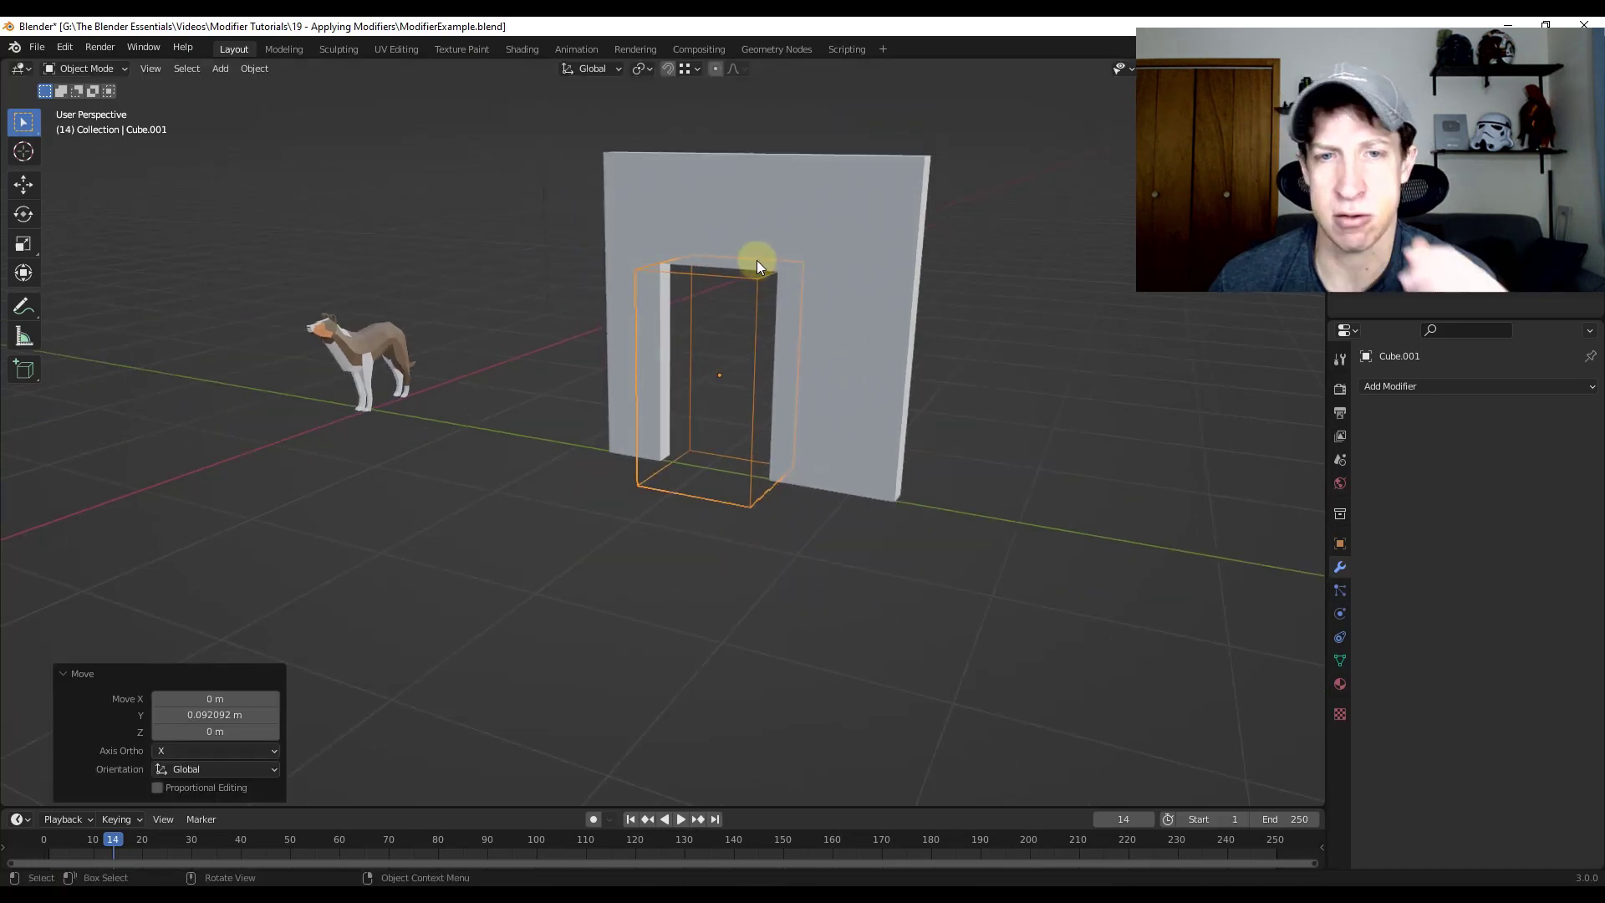
middle_click_drag(756, 259, 751, 265)
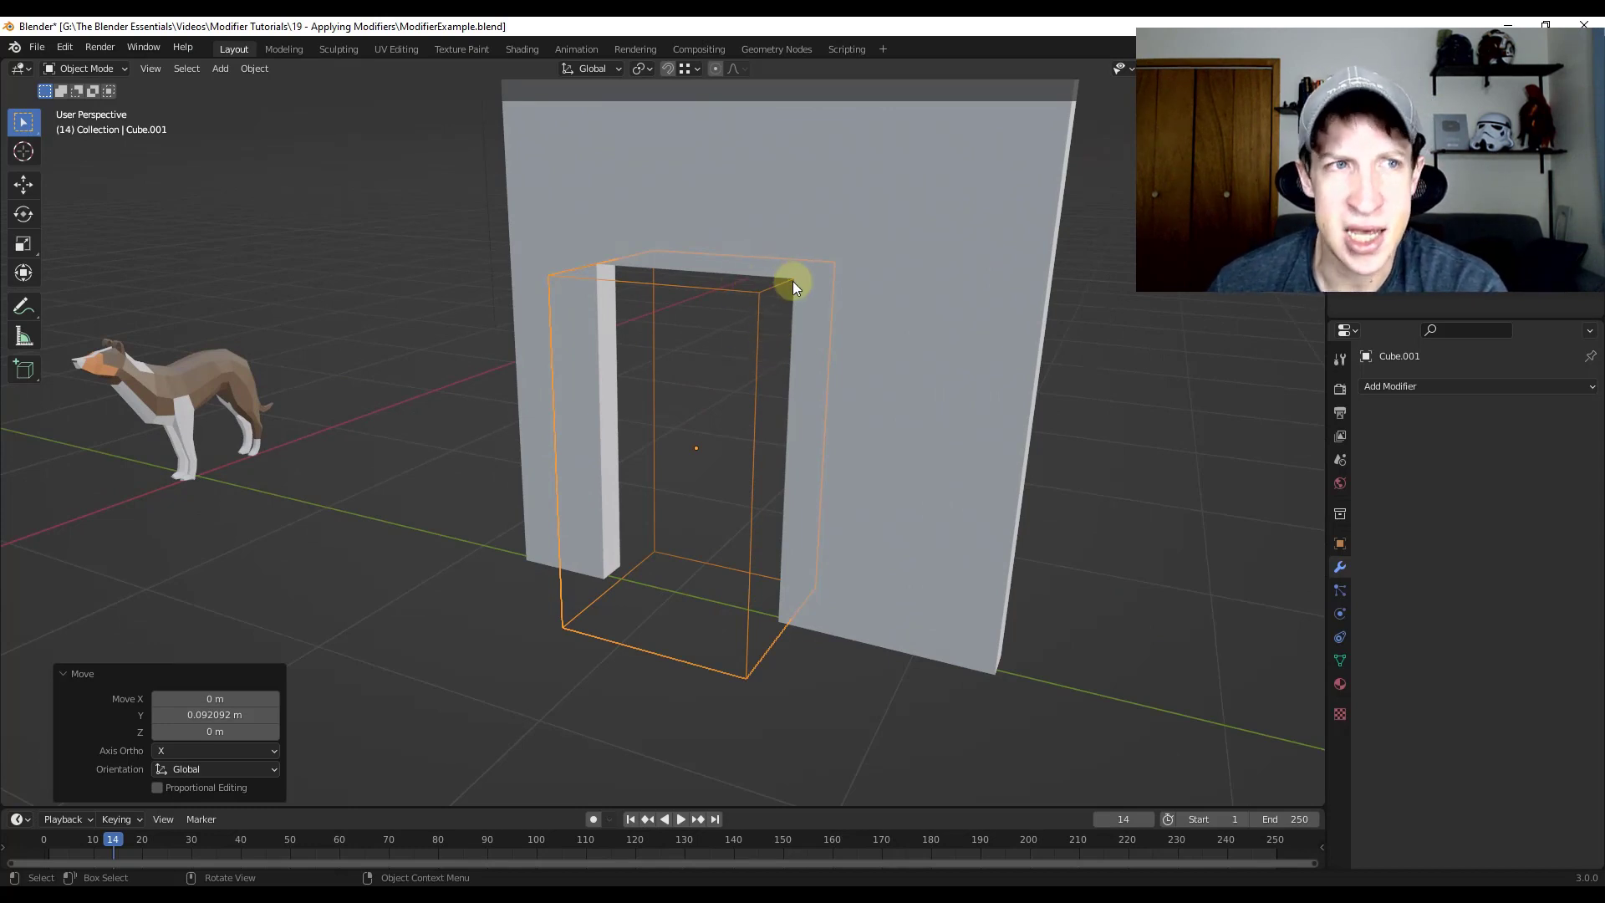
Export the scene from Blender as a COLLADA (.dae) file.
left_click(37, 49)
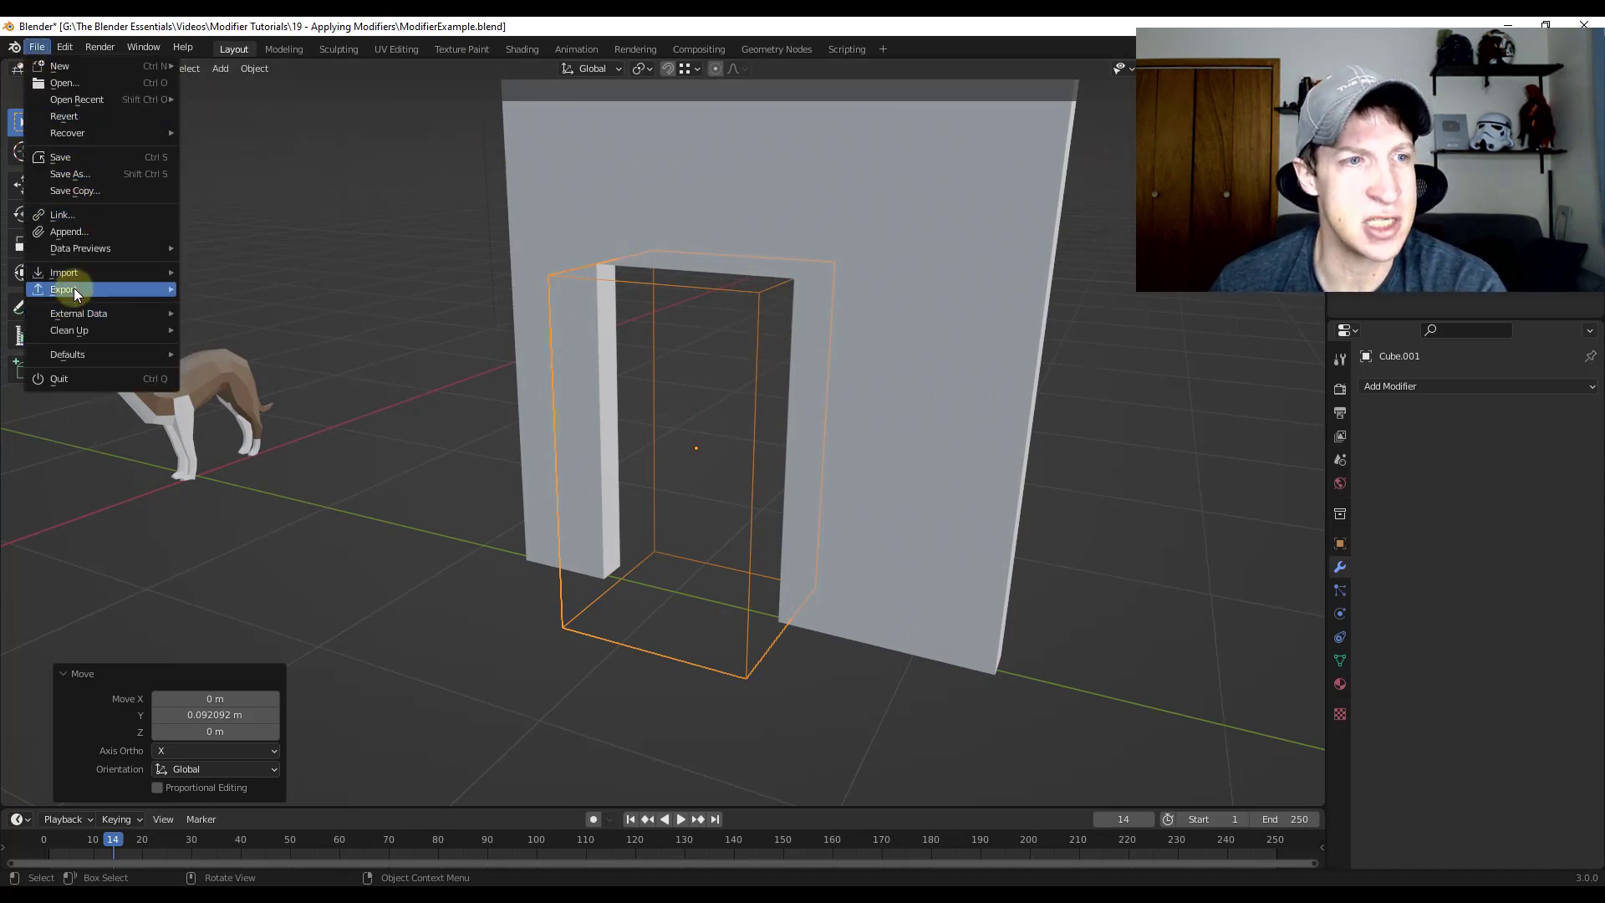
mouse_move(65, 288)
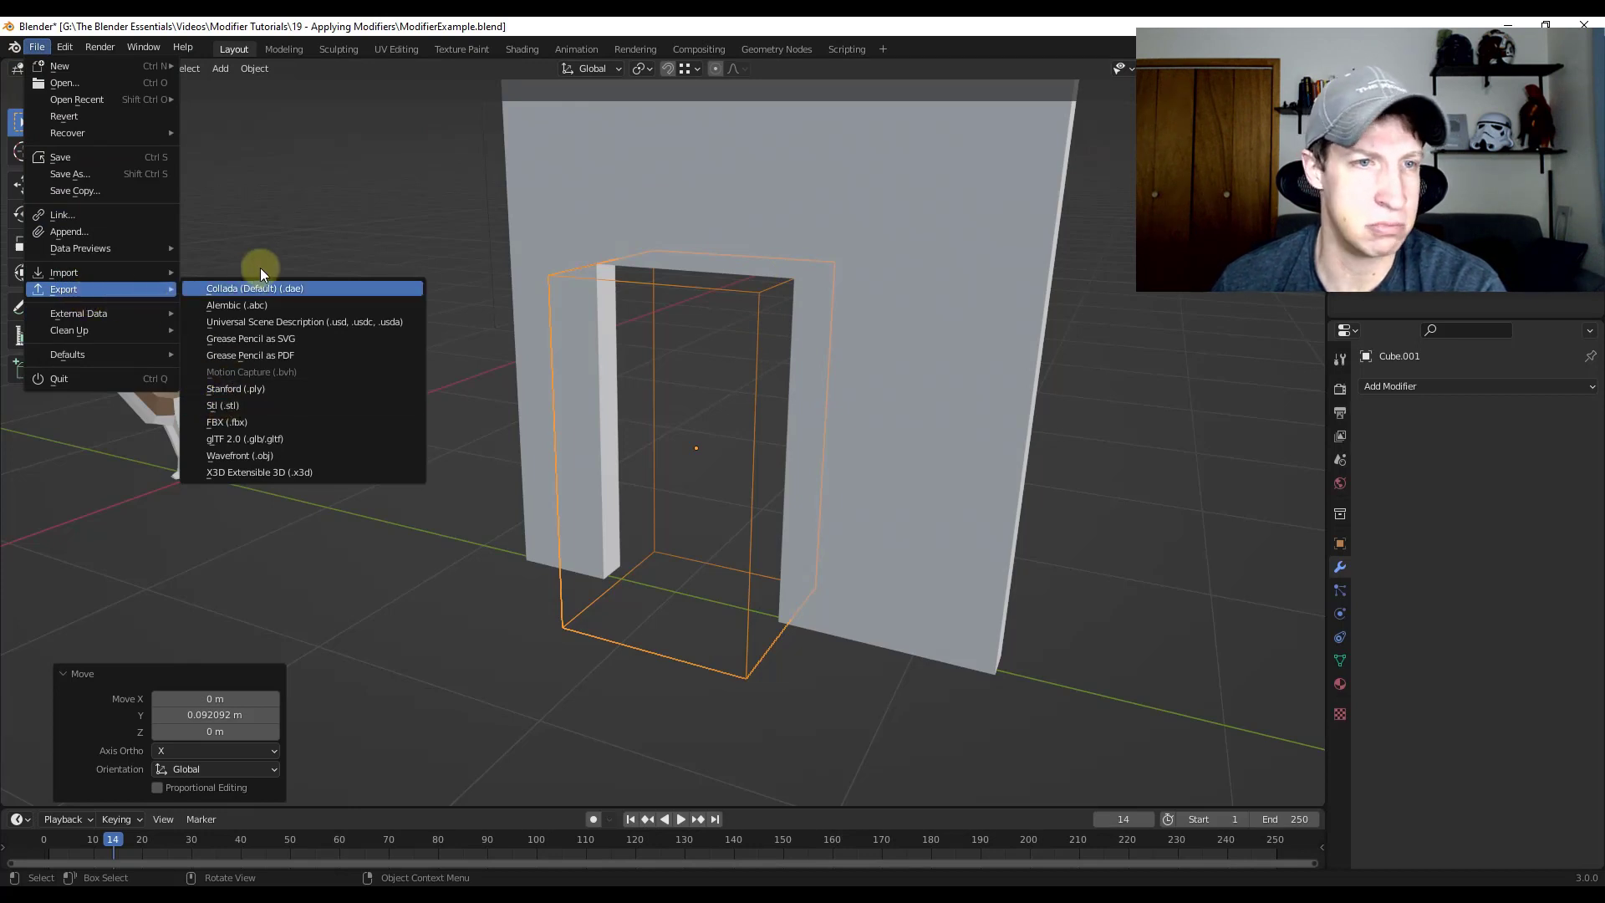
left_click(273, 286)
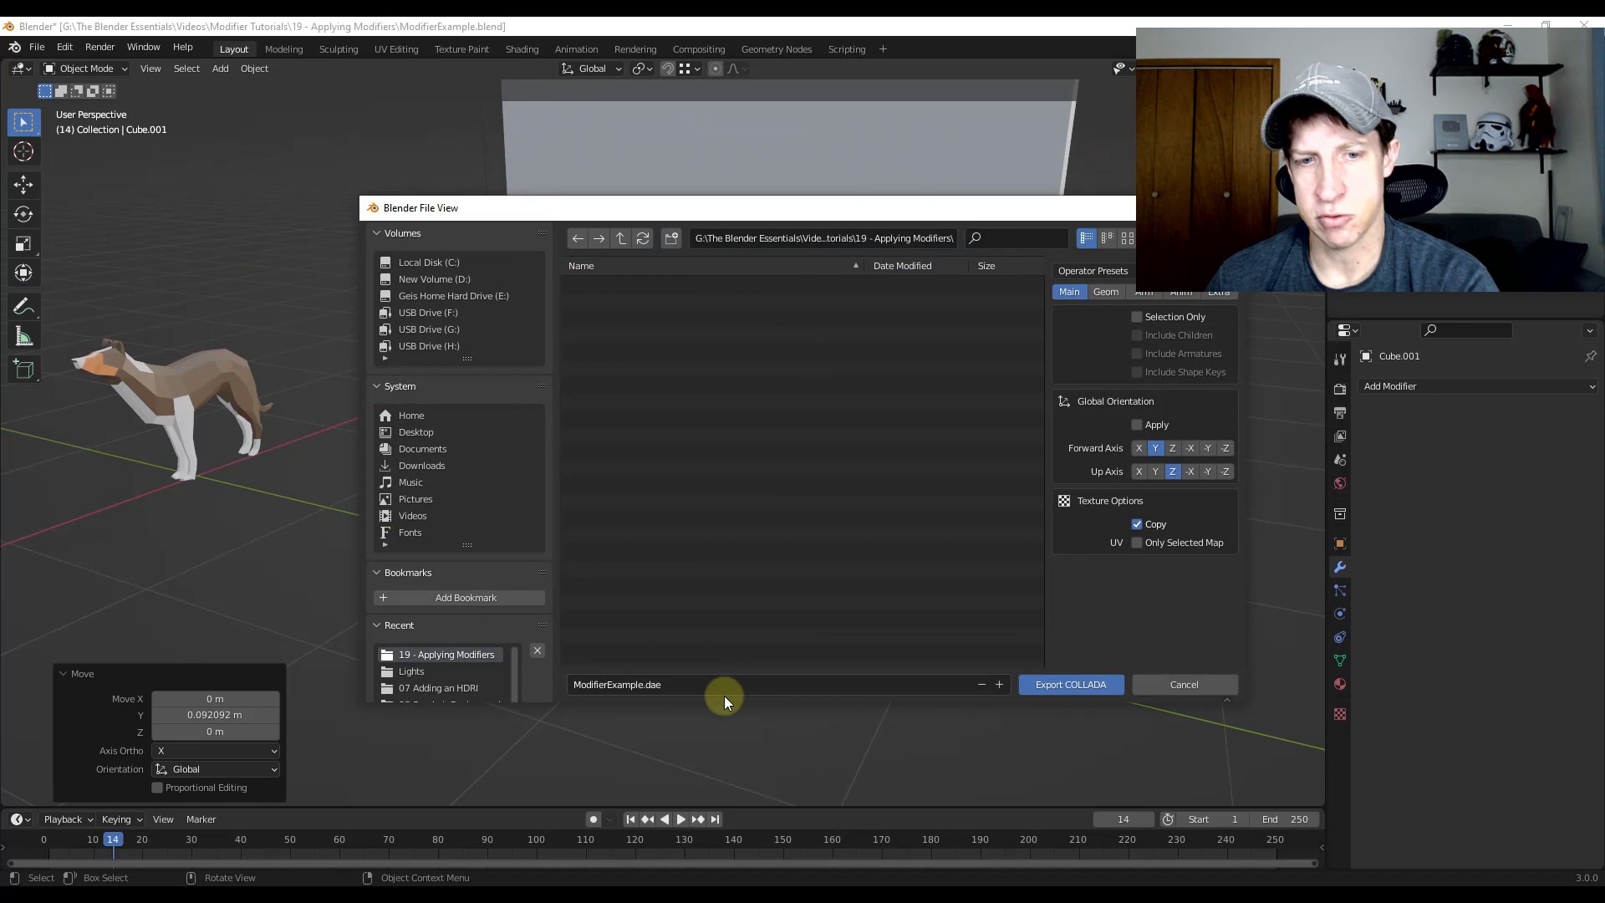
left_click(1067, 686)
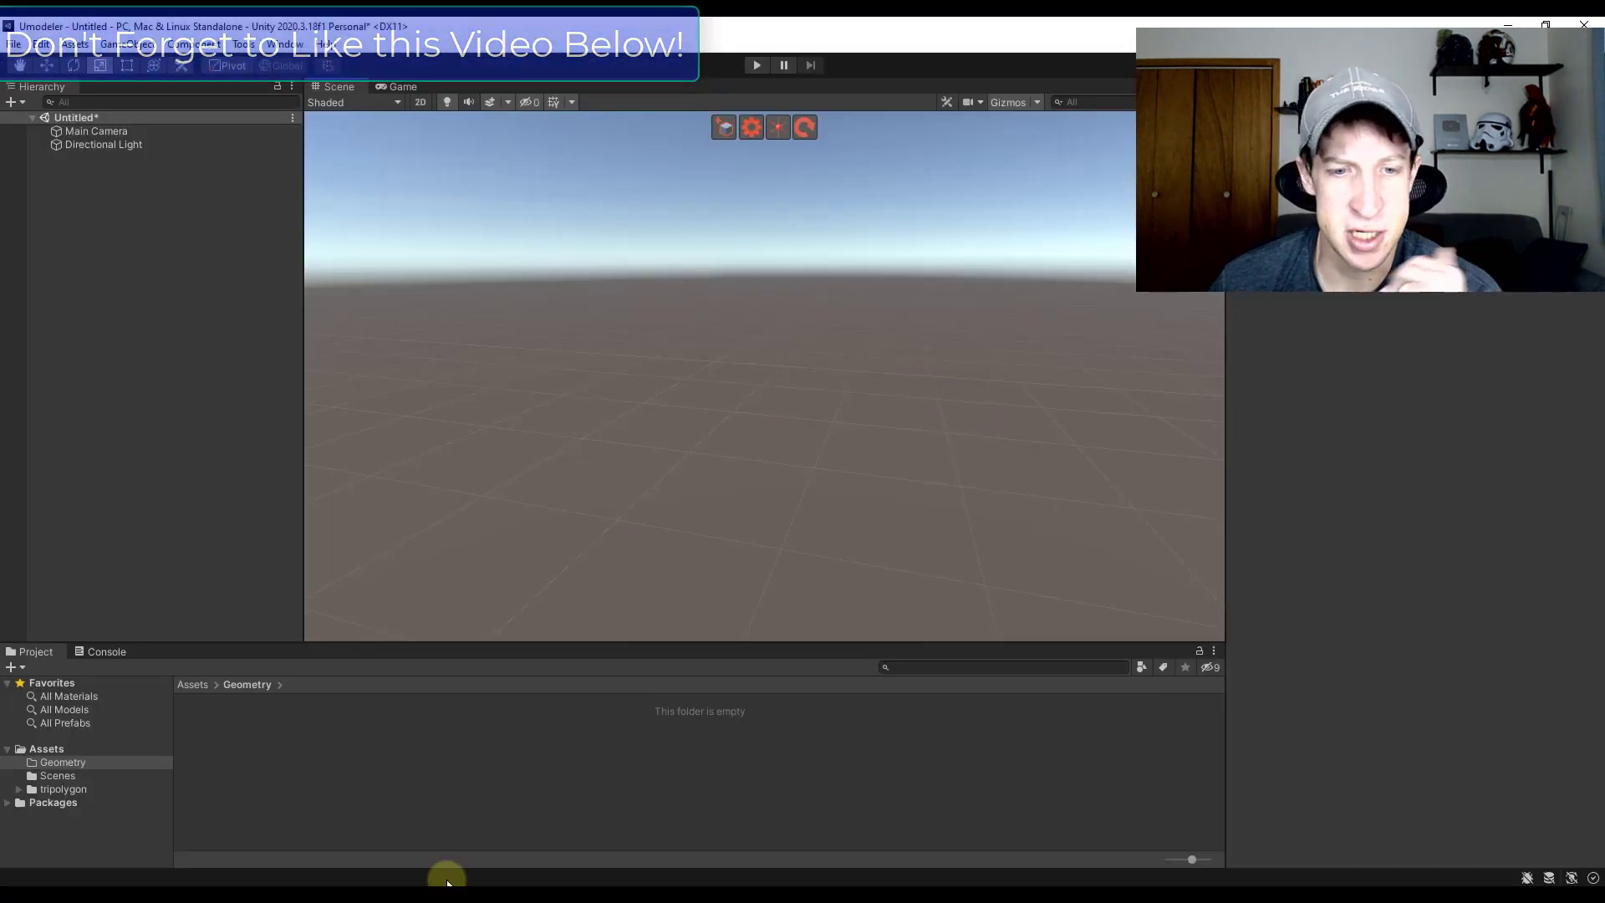
Import ModifierExample.dae into the Unity project's Geometry folder.
right_click(391, 754)
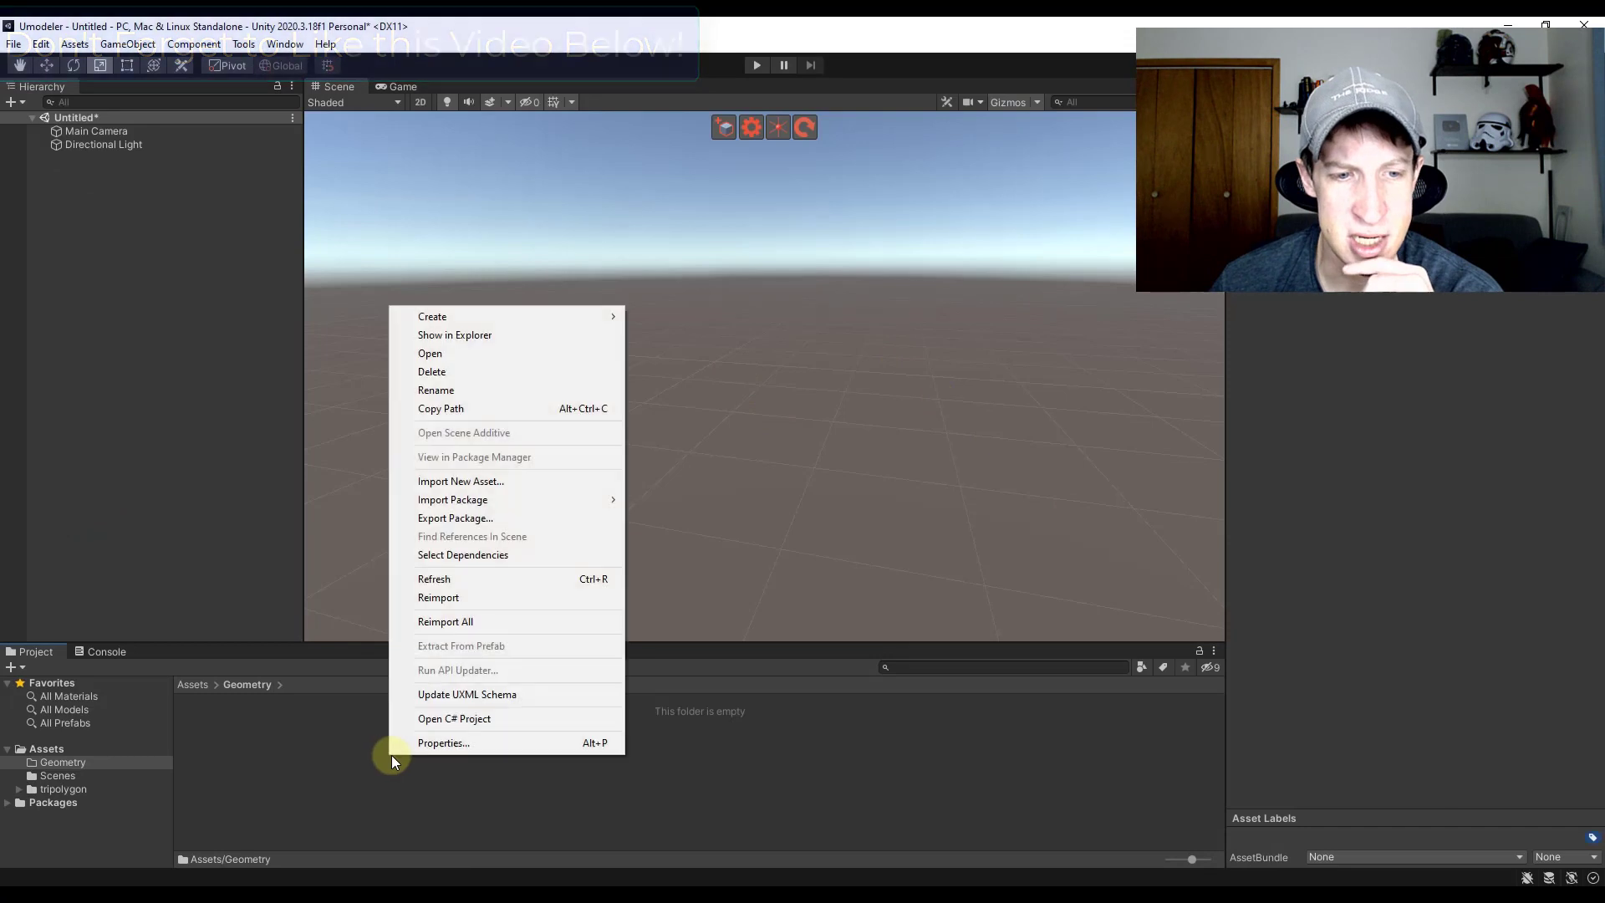
left_click(460, 482)
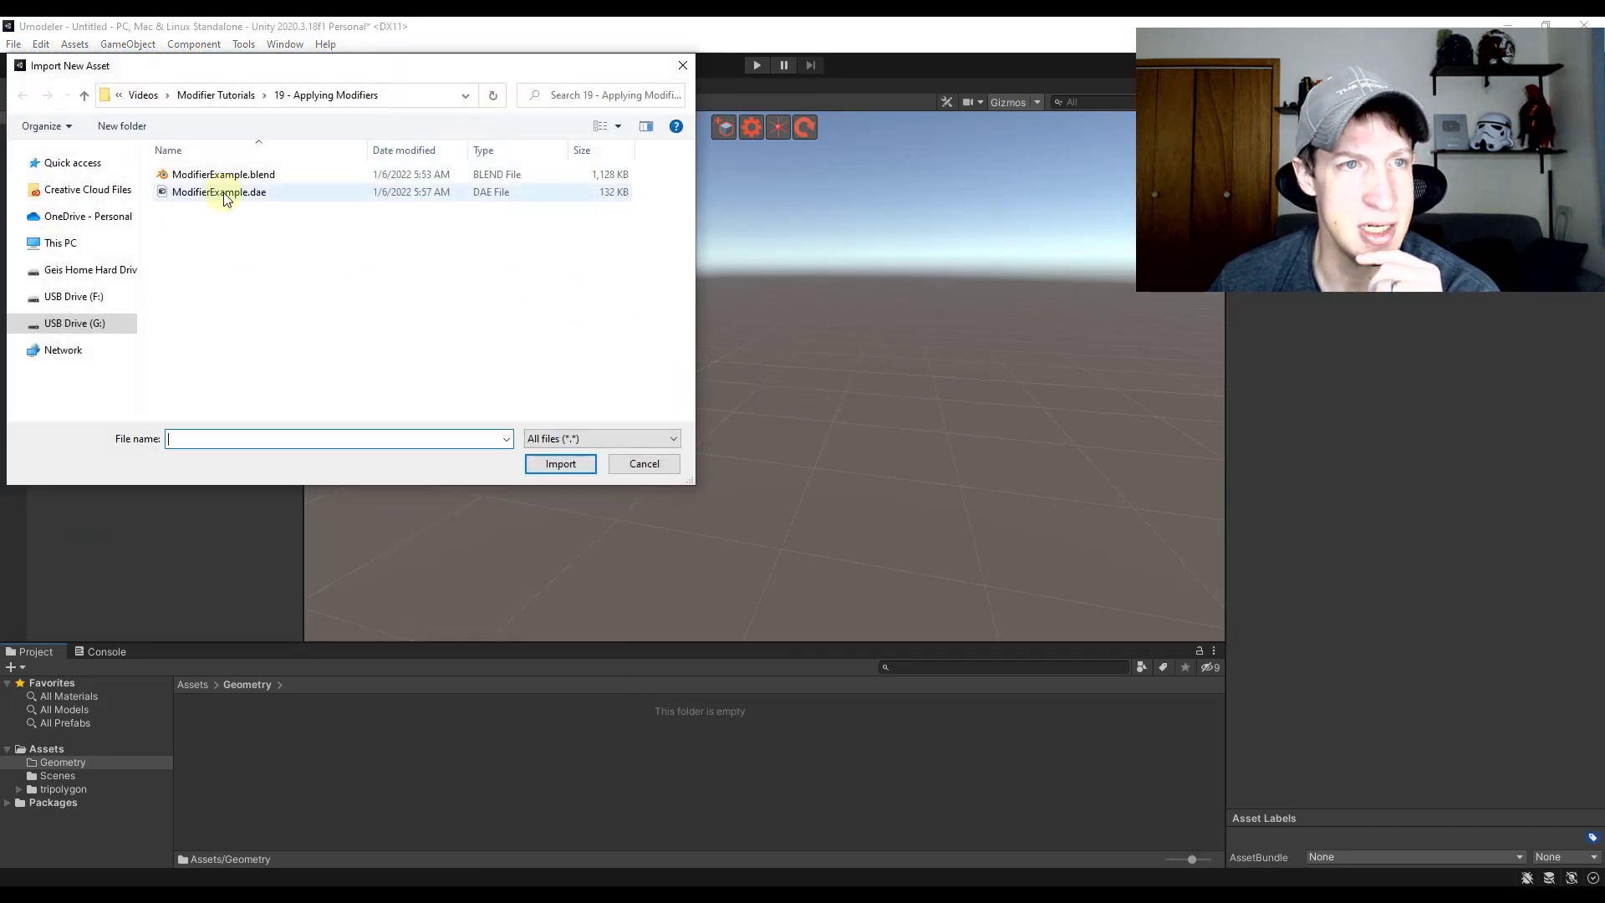
double_click(235, 192)
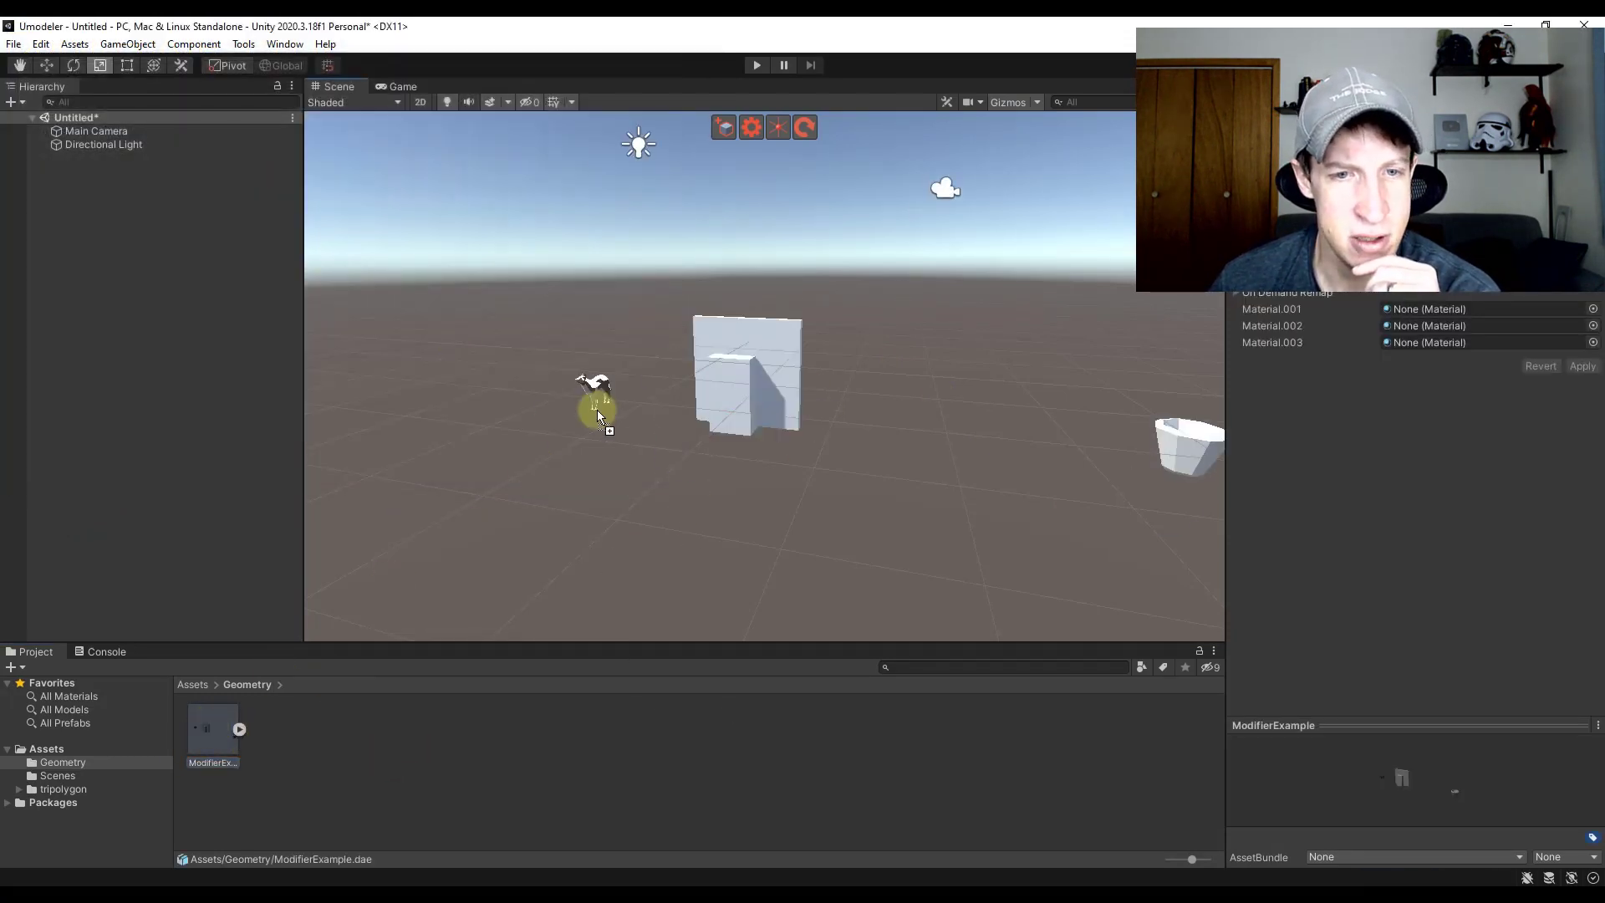
Place the ModifierExample model in the scene and select the block filling the doorway.
left_click_drag(208, 727, 593, 387)
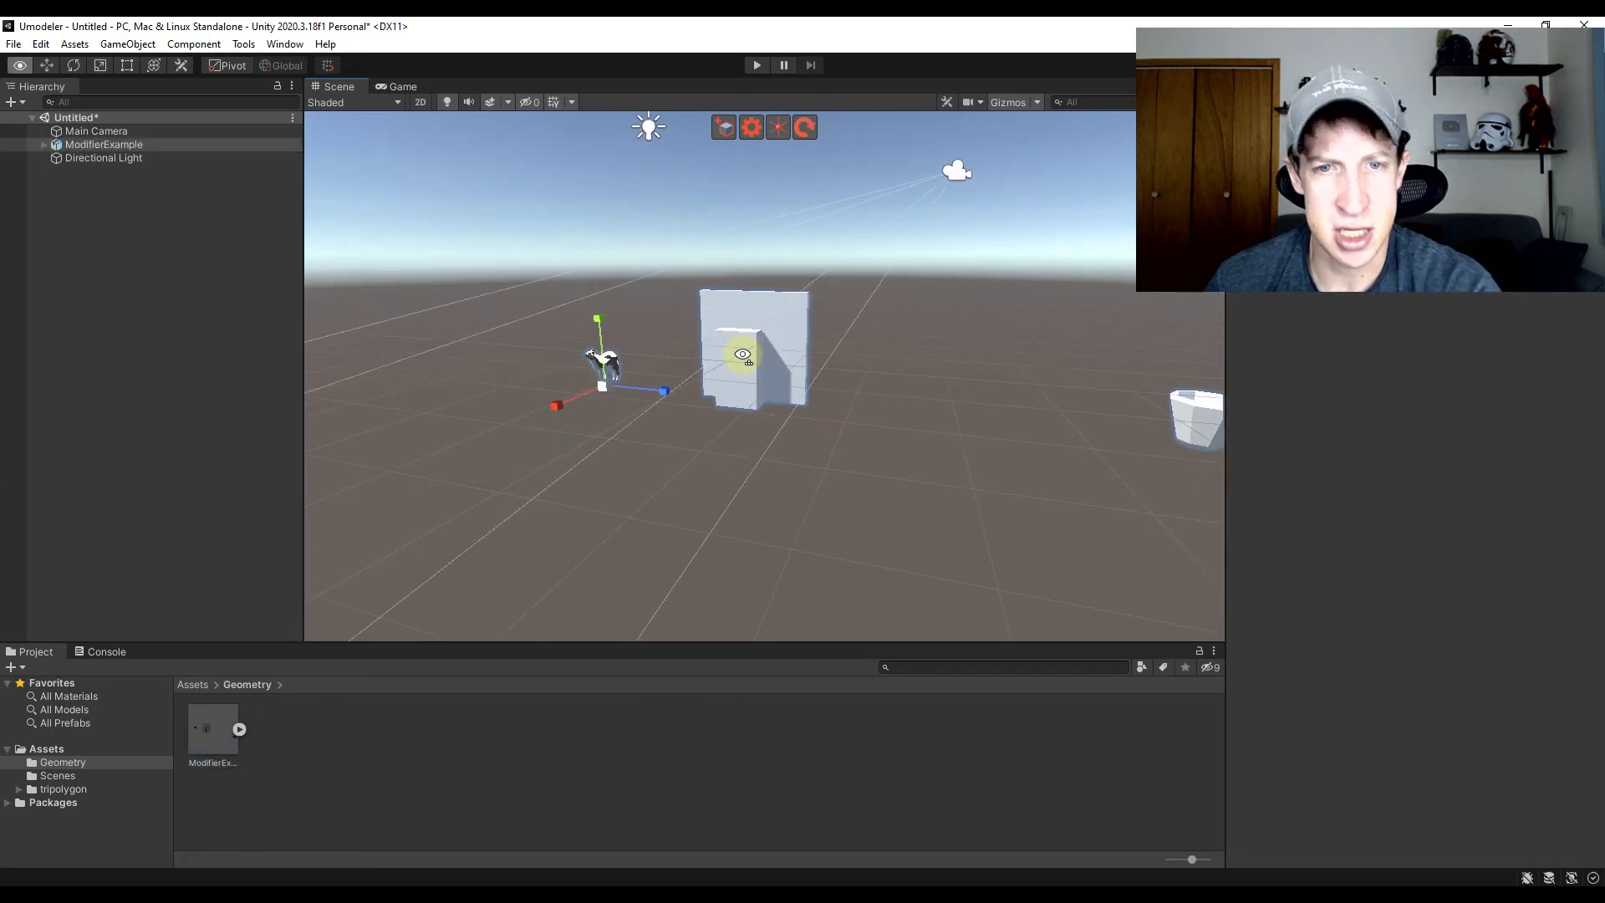
mouse_move(750, 356)
right_mouse_down()
mouse_move(652, 300)
mouse_move(526, 338)
mouse_move(464, 331)
mouse_move(777, 345)
mouse_move(683, 351)
mouse_move(738, 298)
right_mouse_up()
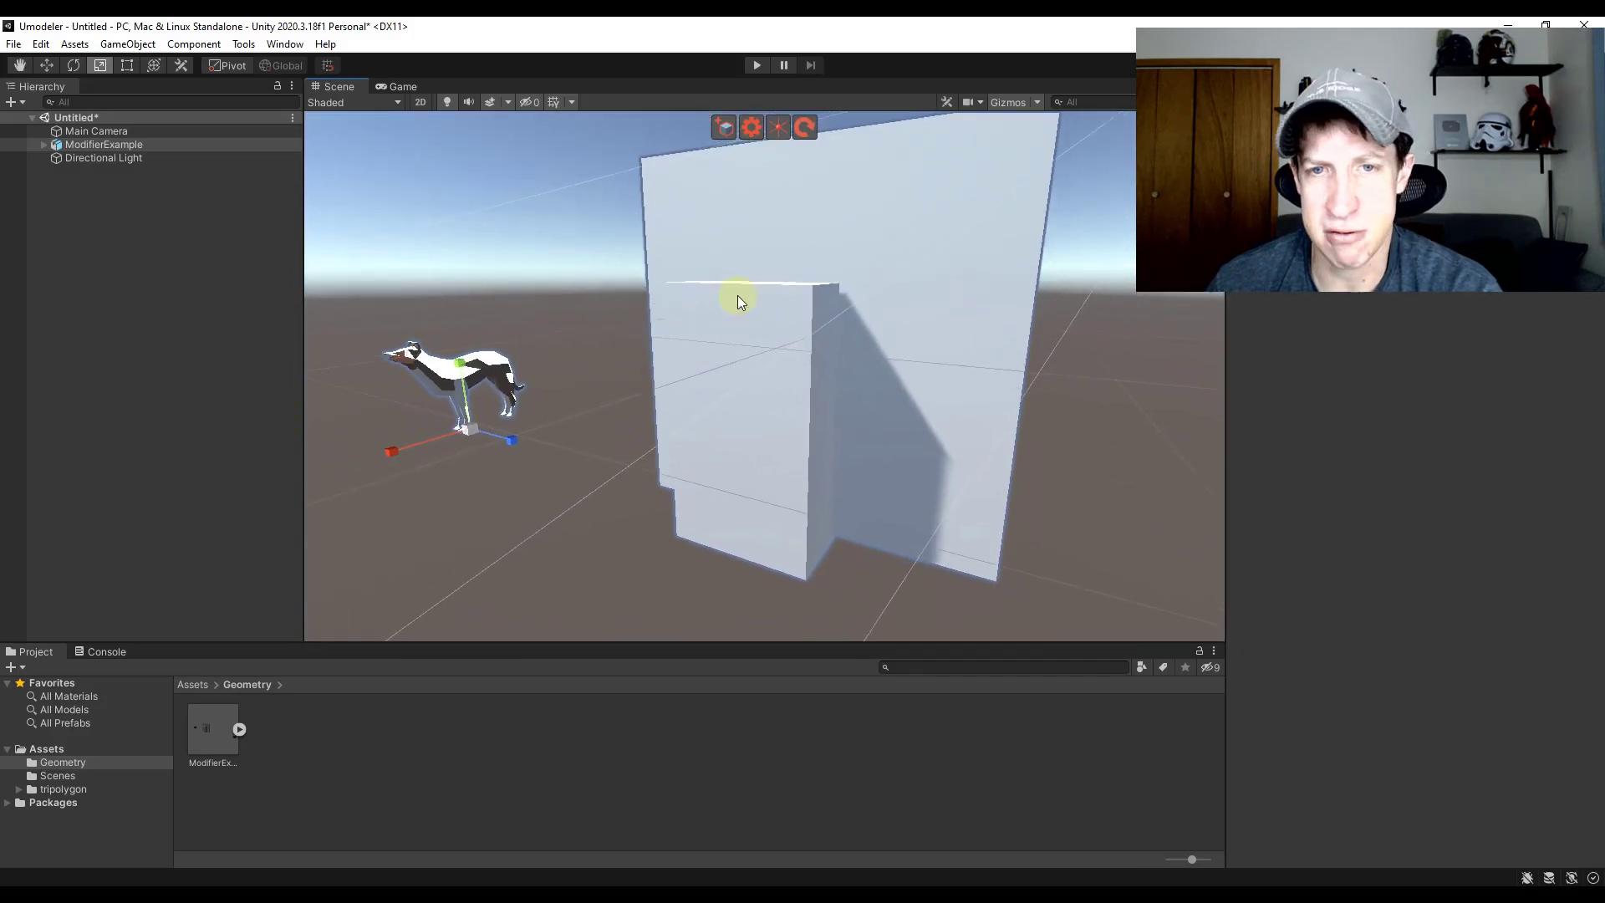
left_click(748, 313)
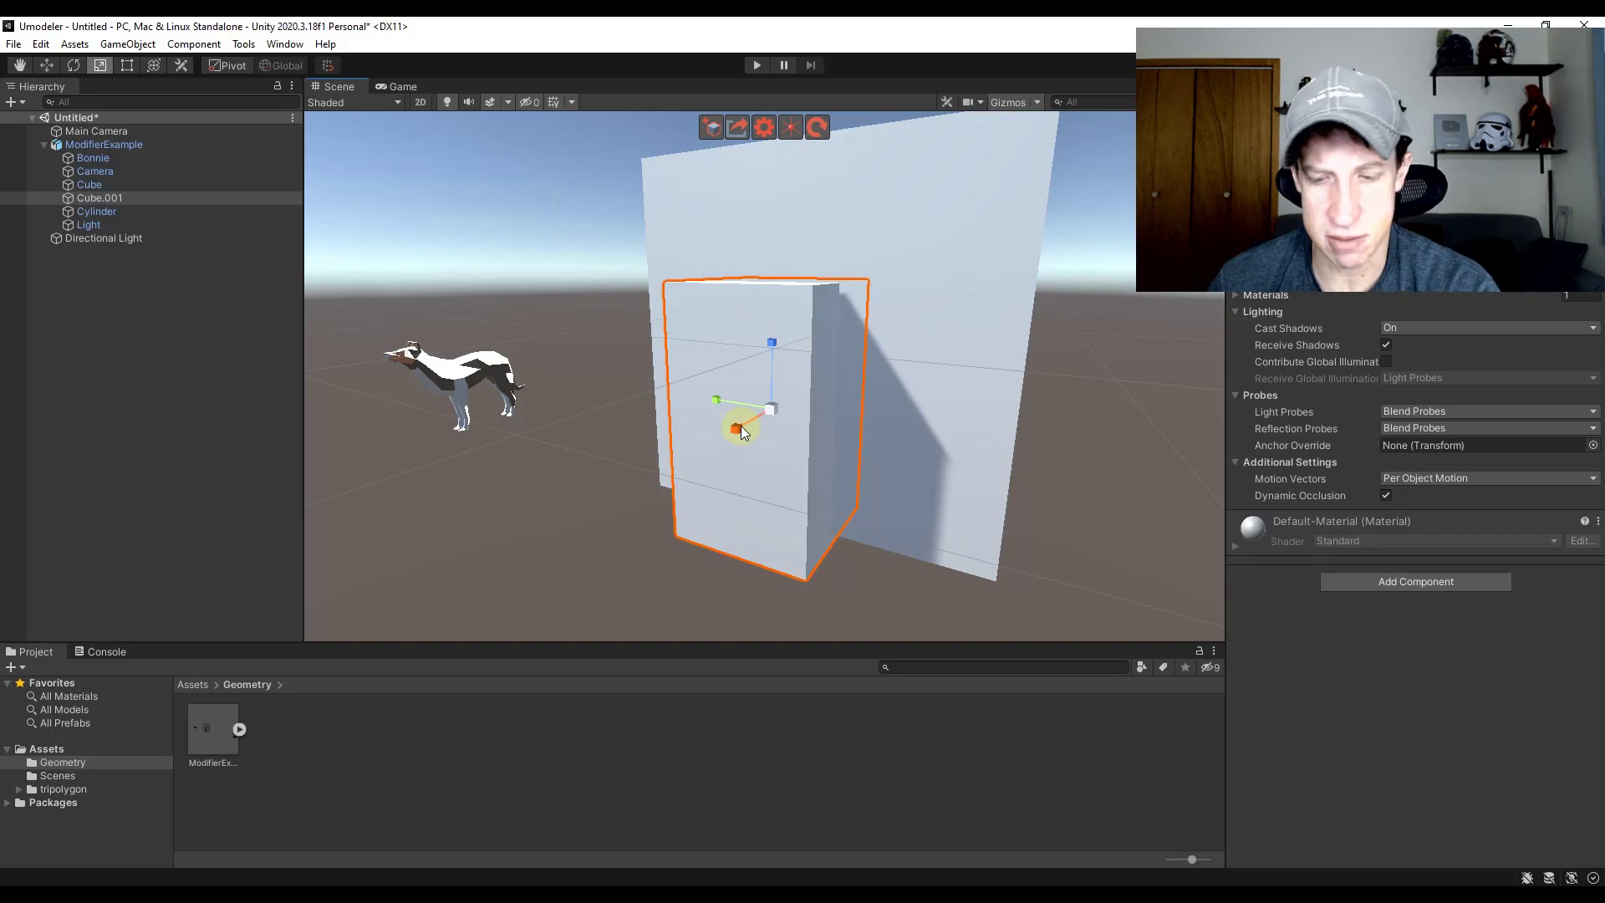
After the prefab warning, unpack ModifierExample completely and delete the cutter block in the doorway.
key("Delete")
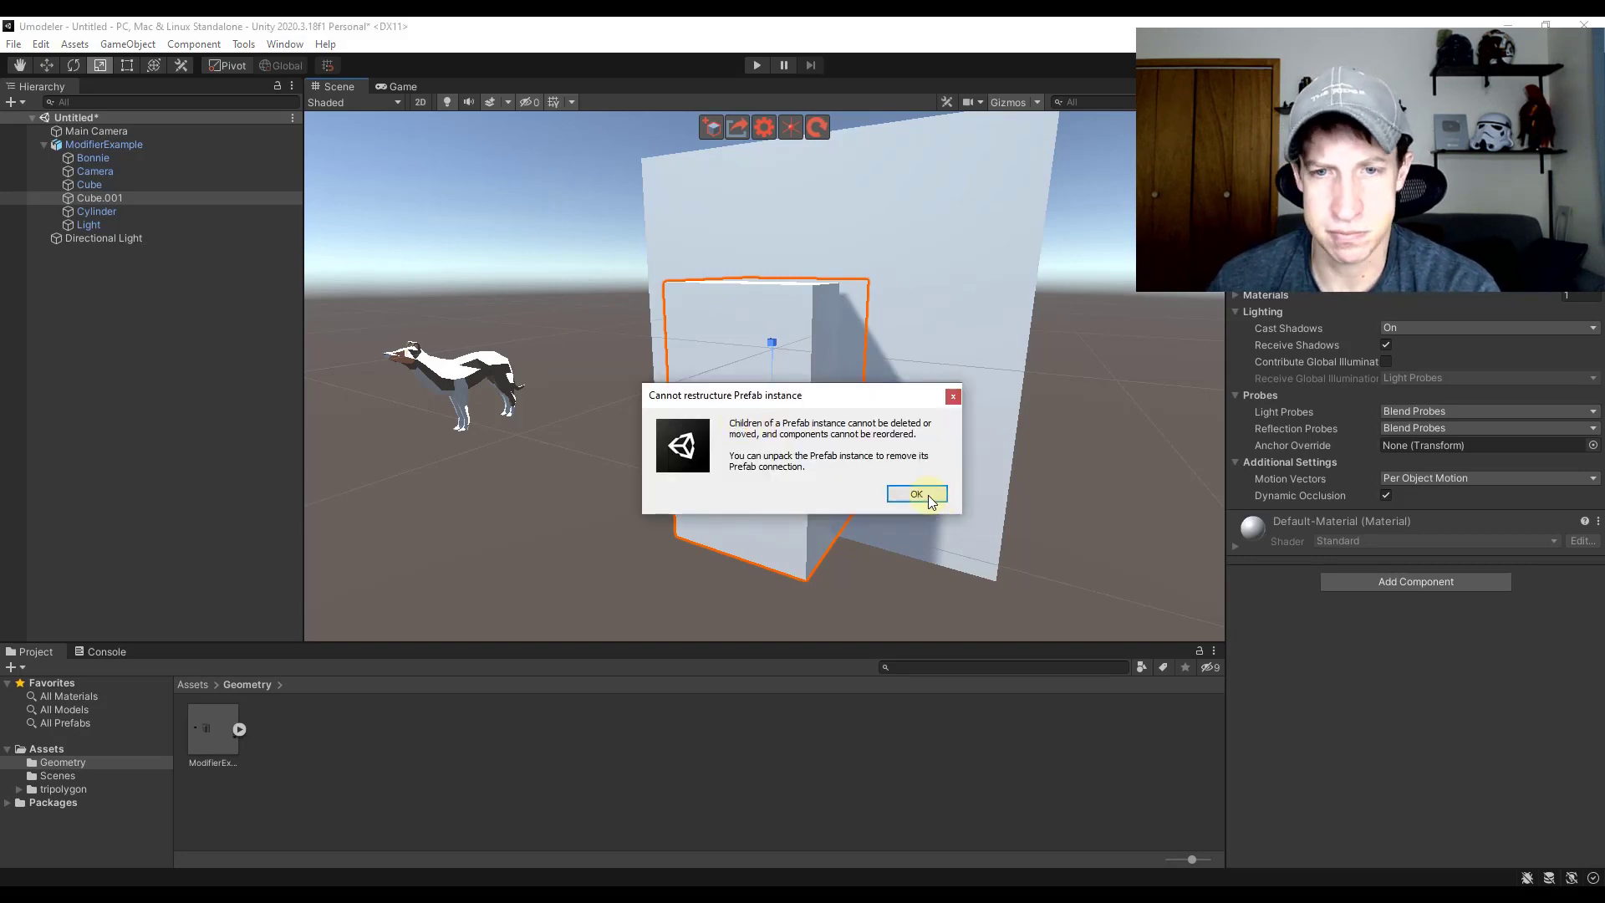
left_click(928, 495)
left_click(98, 144)
right_click(123, 144)
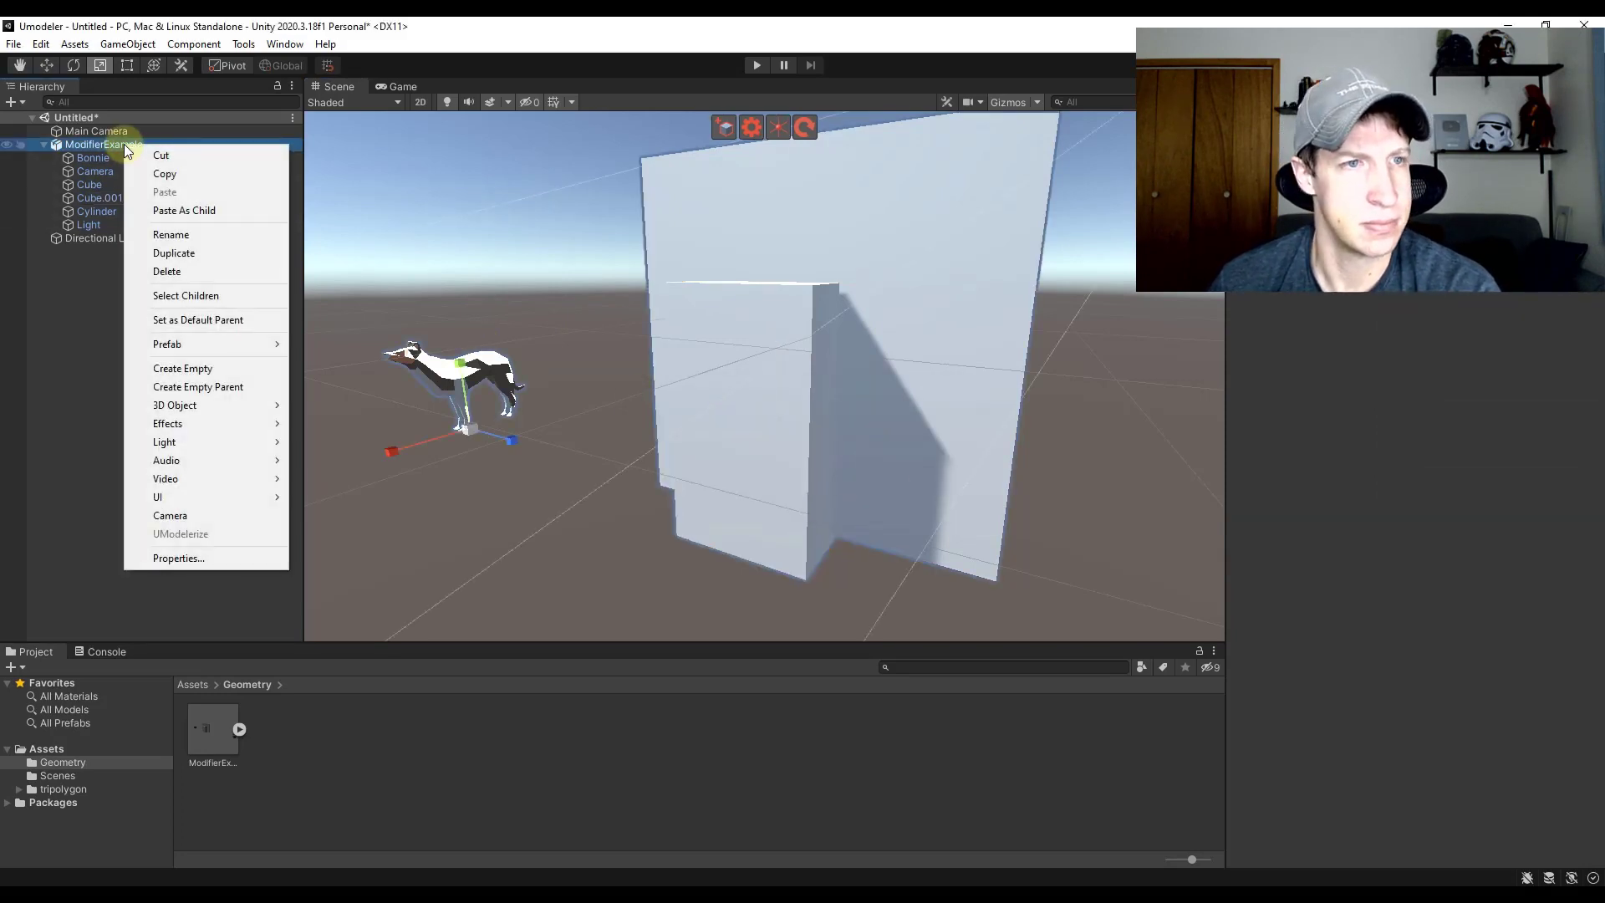
mouse_move(167, 344)
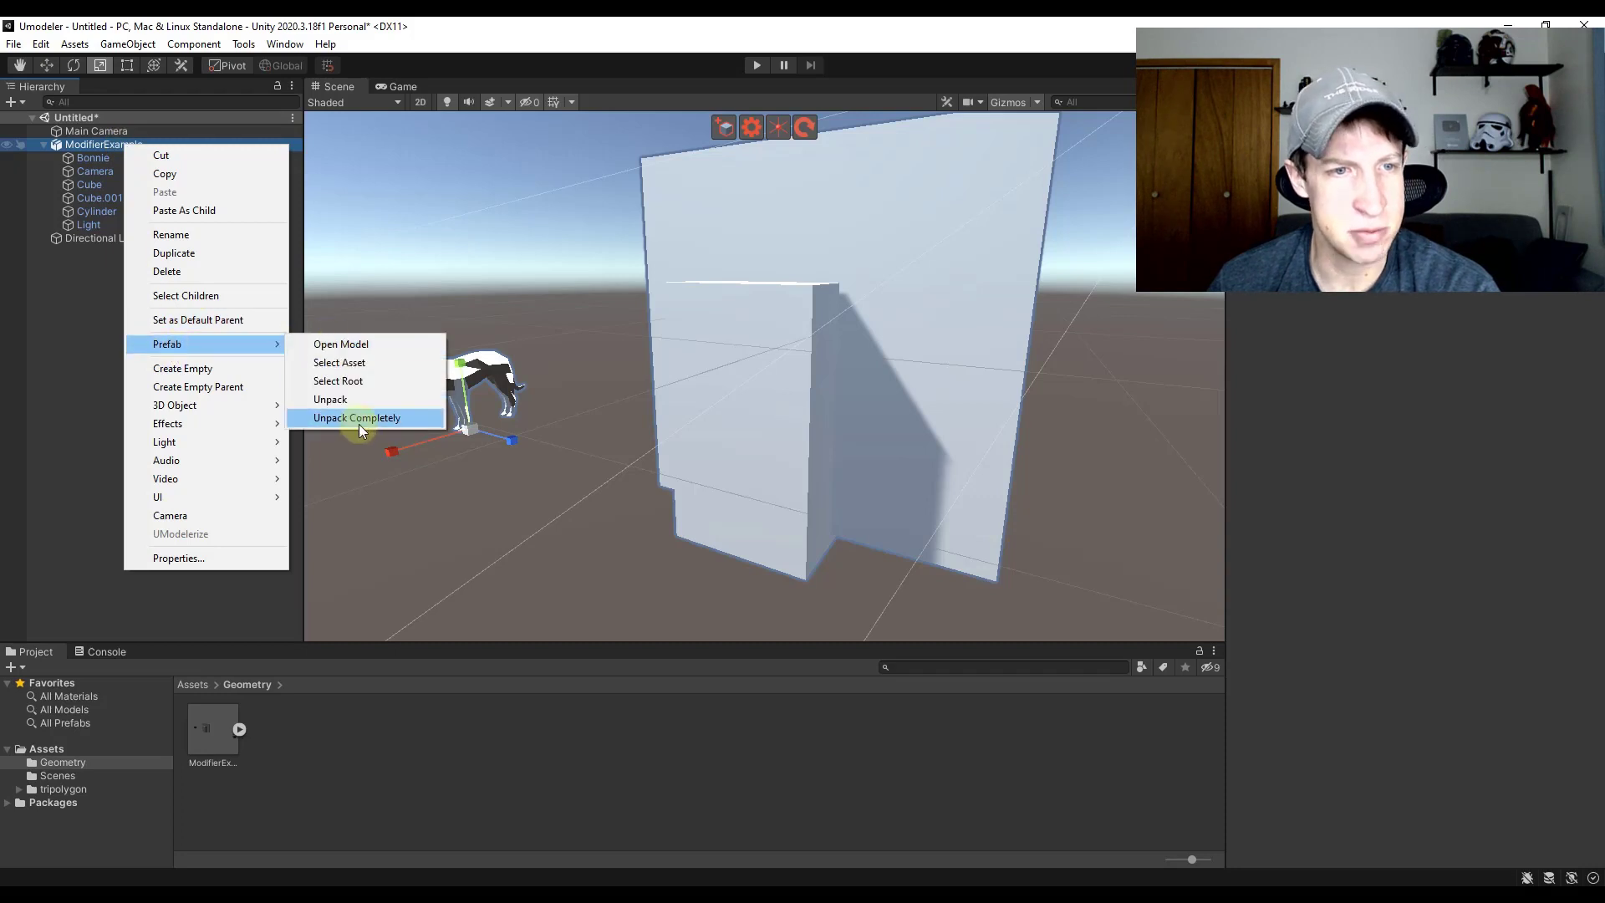
left_click(358, 418)
left_click(764, 389)
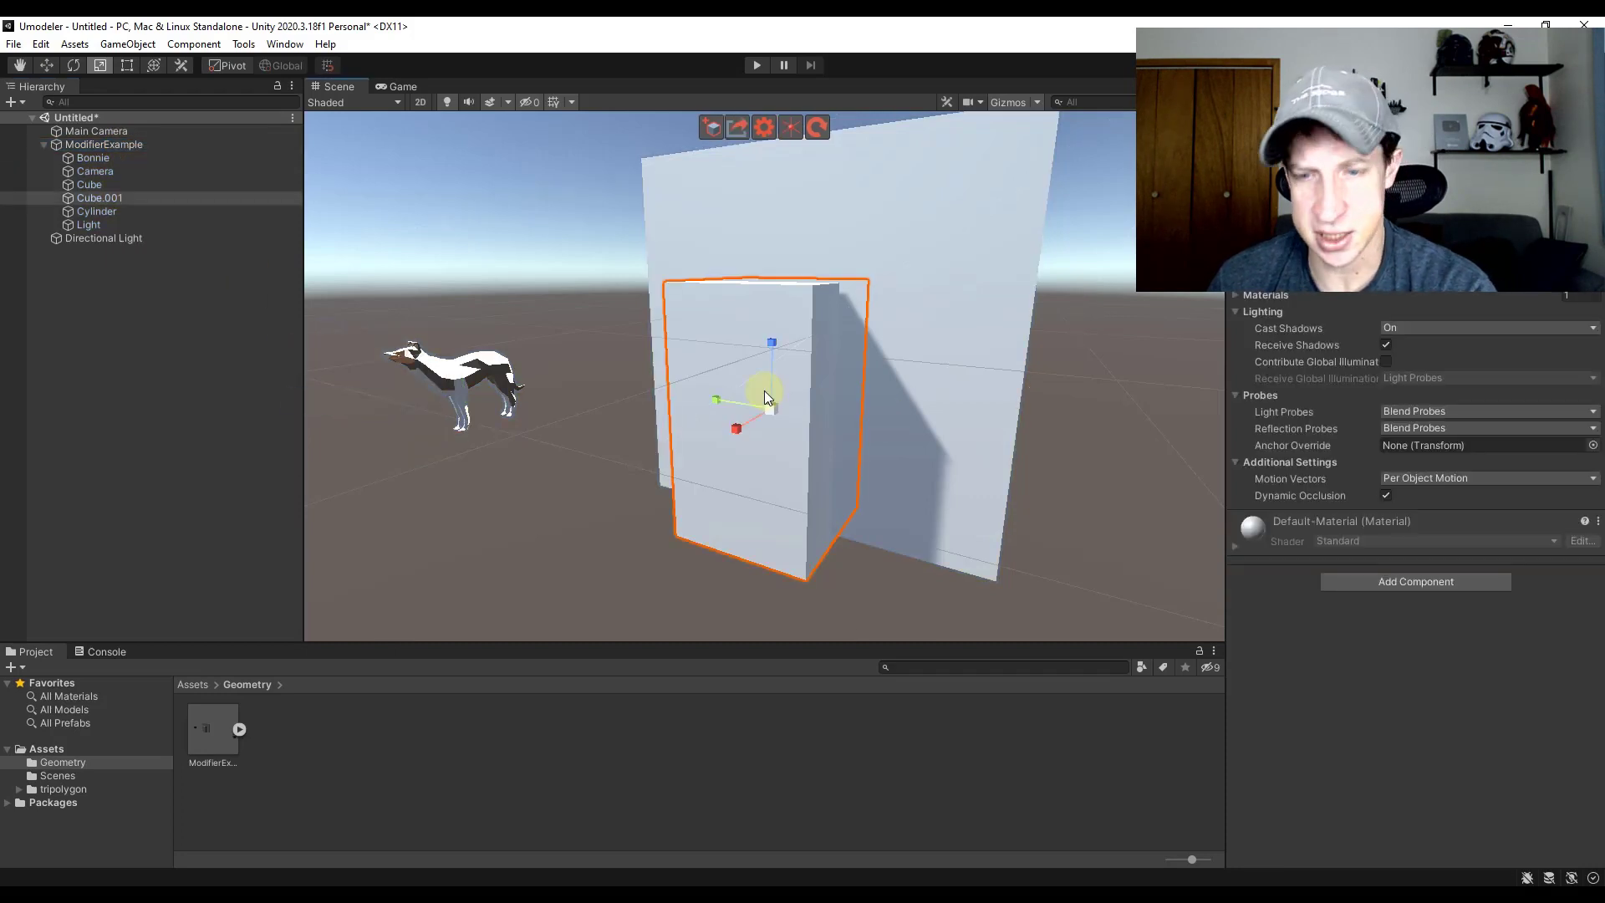
key("Delete")
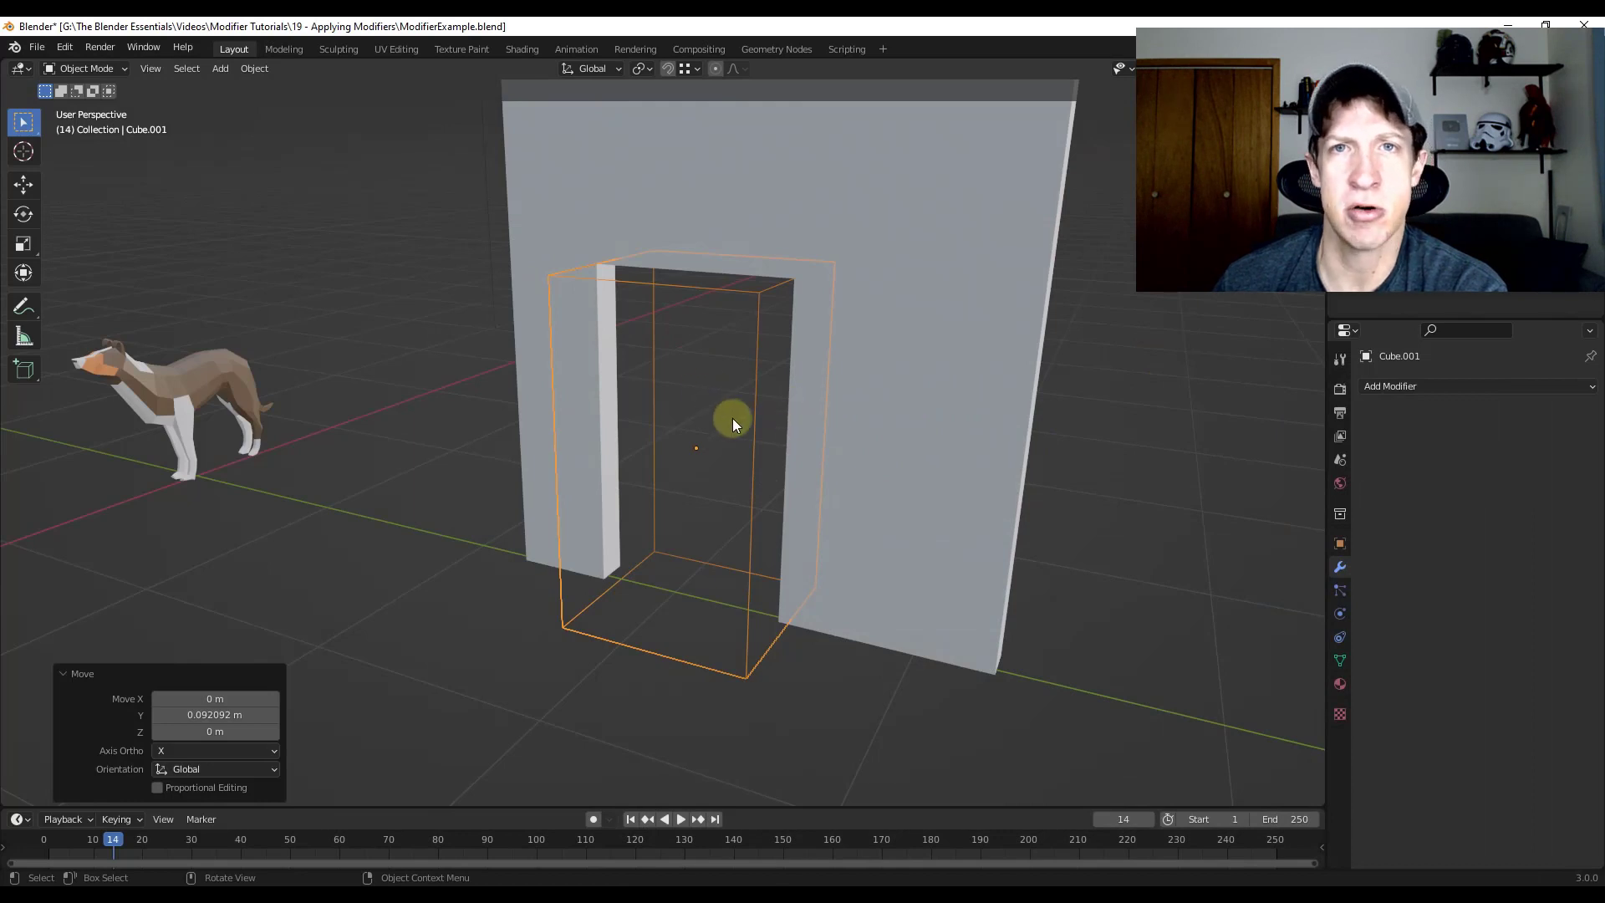
Nudge the cutter box Cube.001 to a new spot in the opening and select the doorway wall.
left_click(749, 399)
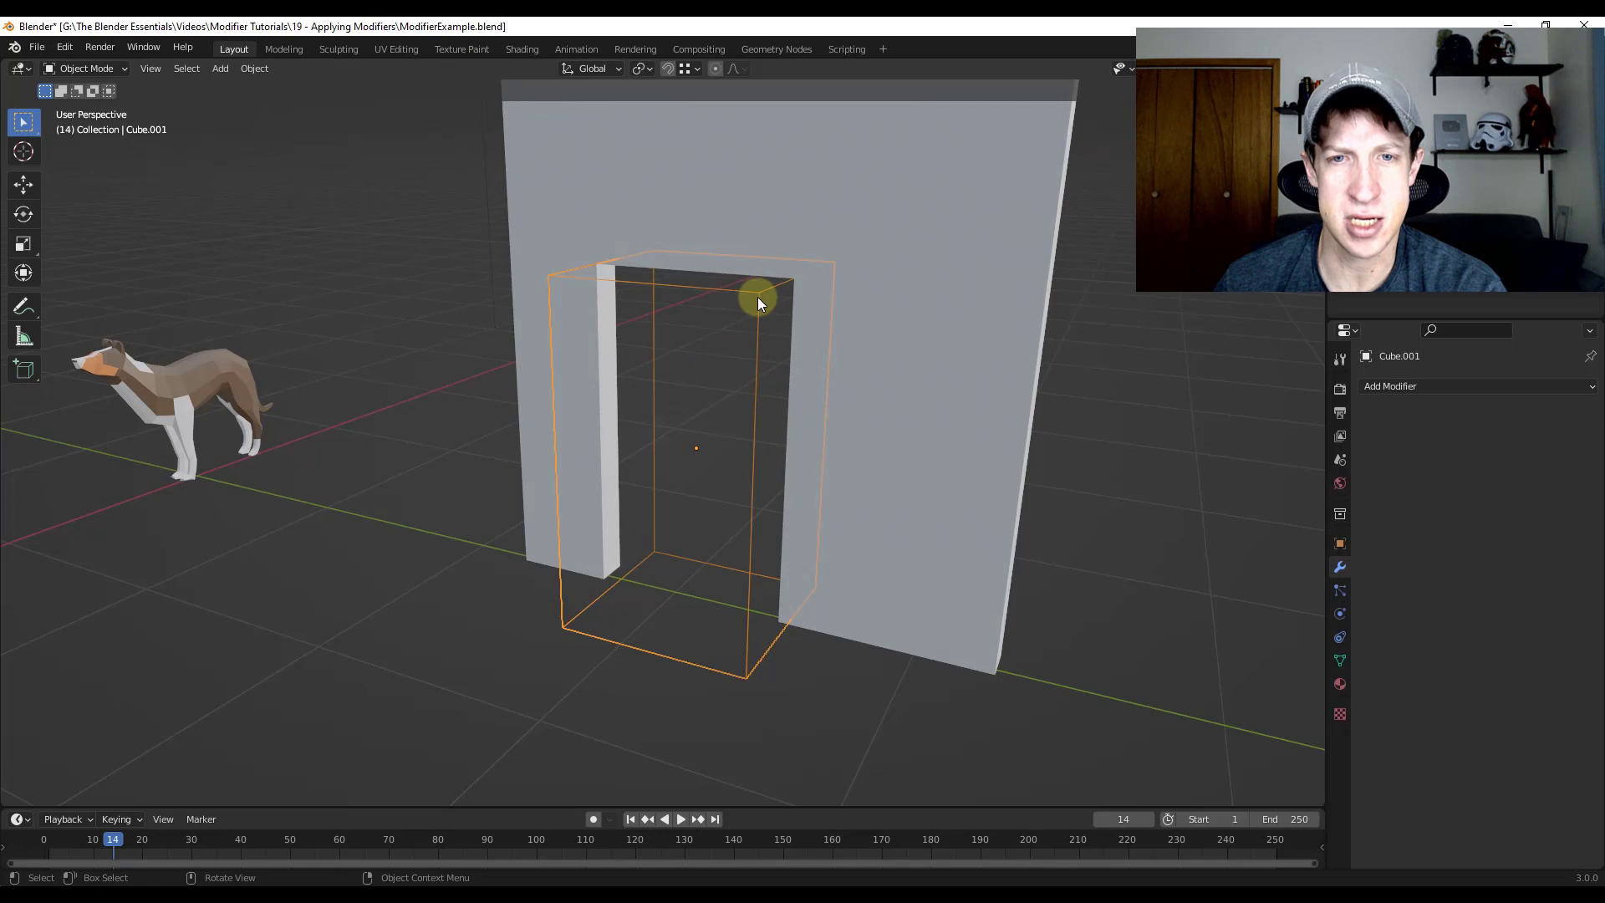
key("g")
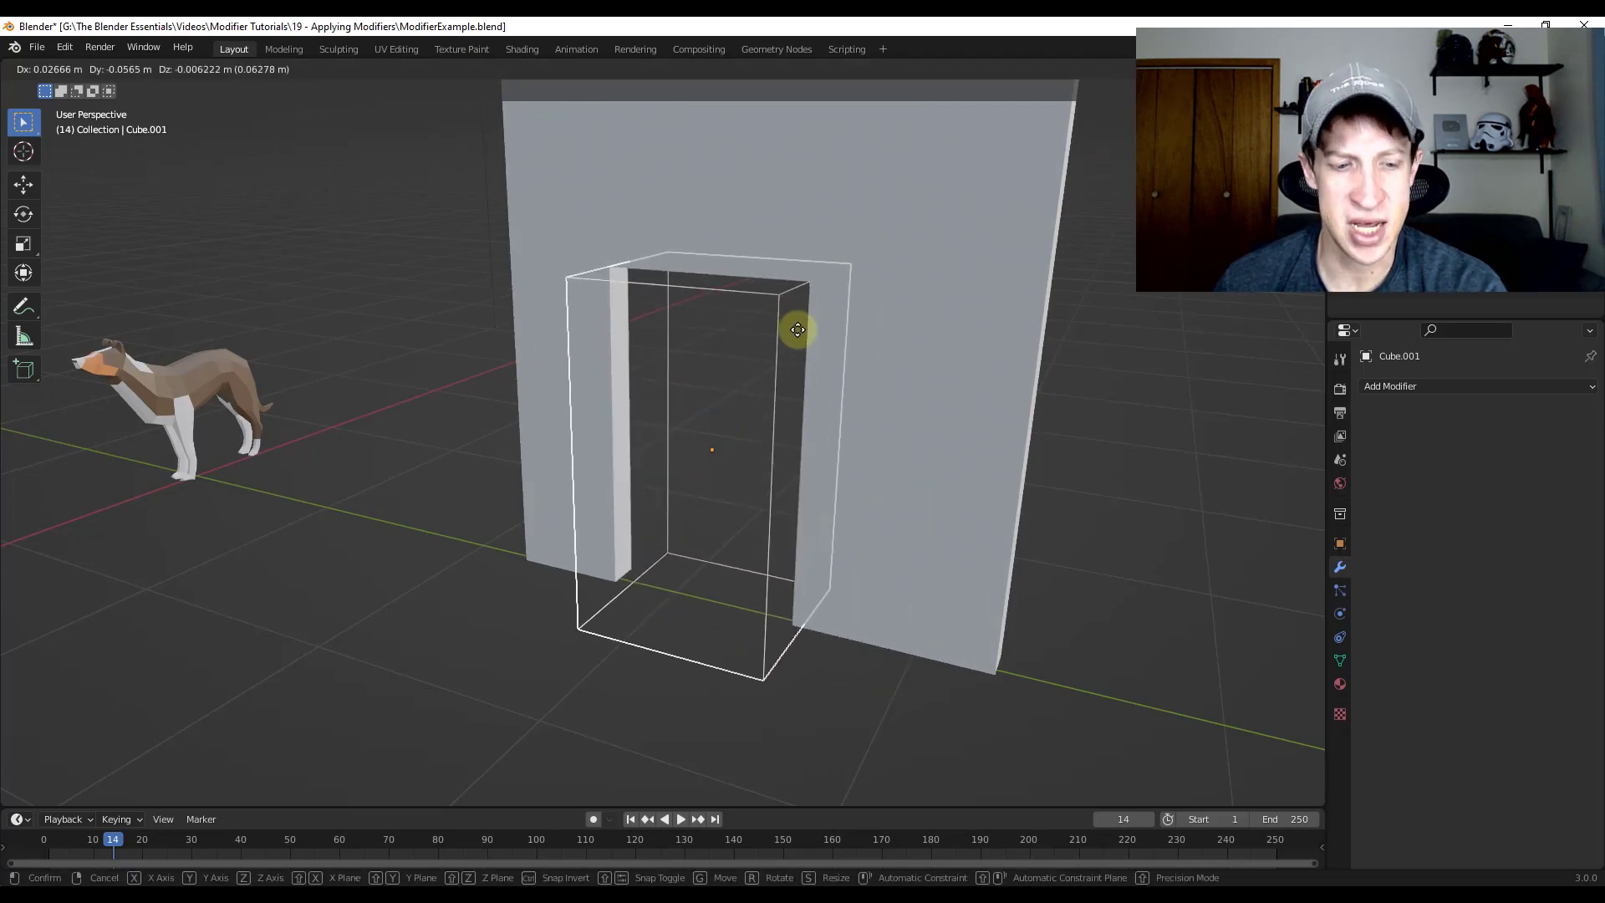
left_click(767, 350)
middle_click_drag(833, 328, 811, 239)
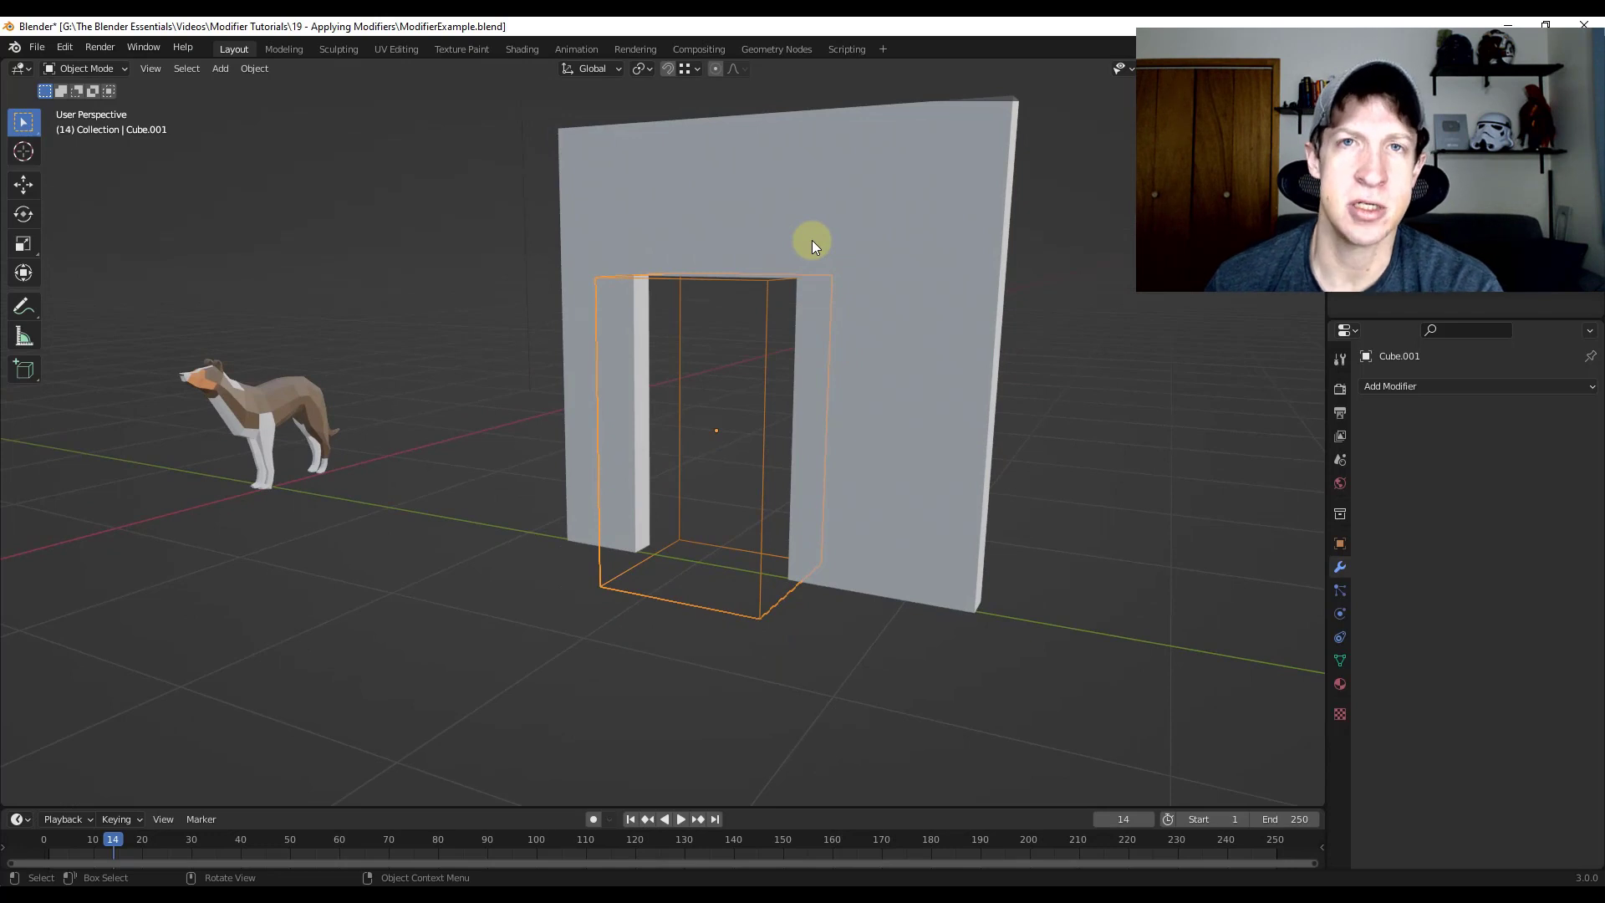
left_click(849, 231)
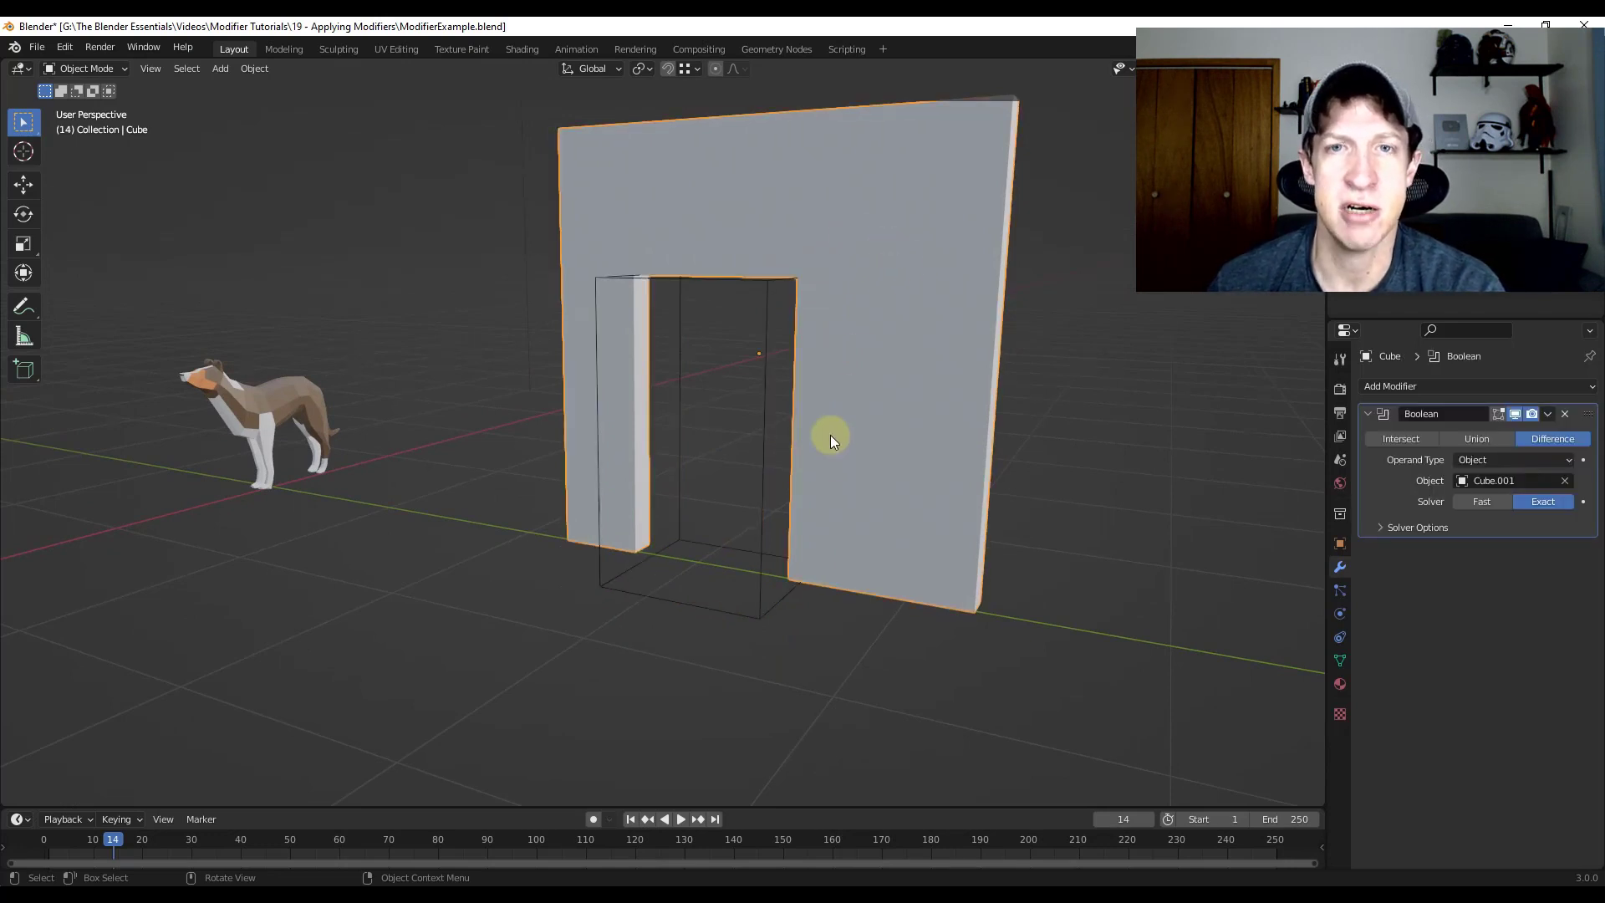
scroll(830, 434, "down", 5)
Duplicate the wall and its cutter box with Shift+D and set the copy beside the original.
left_click(800, 412)
scroll(797, 410, "down", 3)
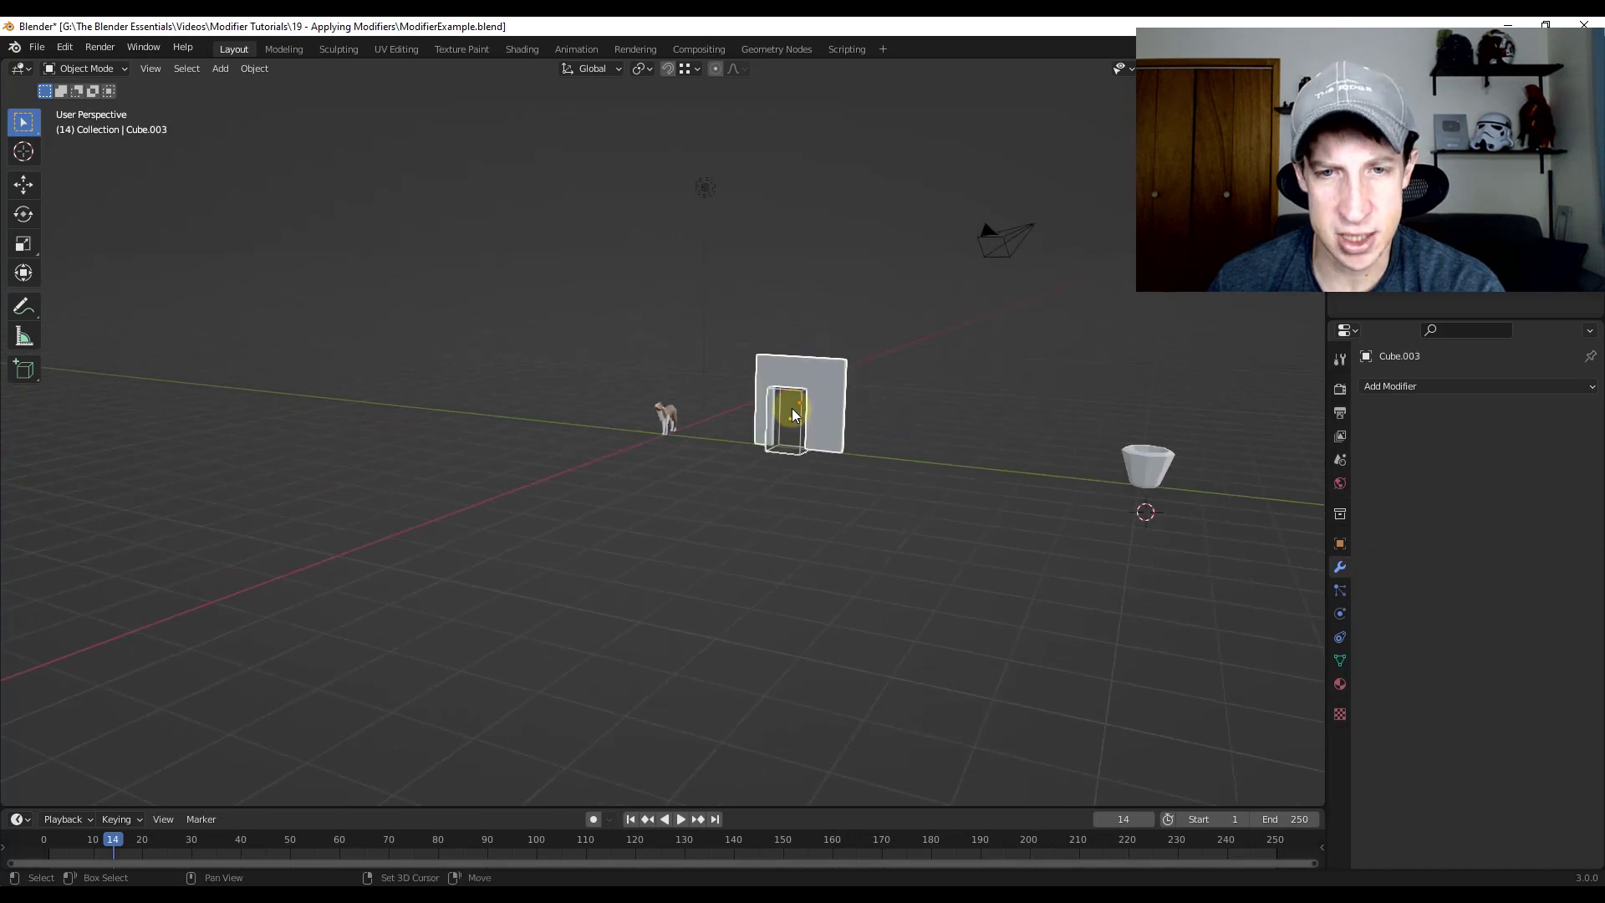
key("shift+d")
left_click(993, 418)
scroll(929, 373, "up", 6)
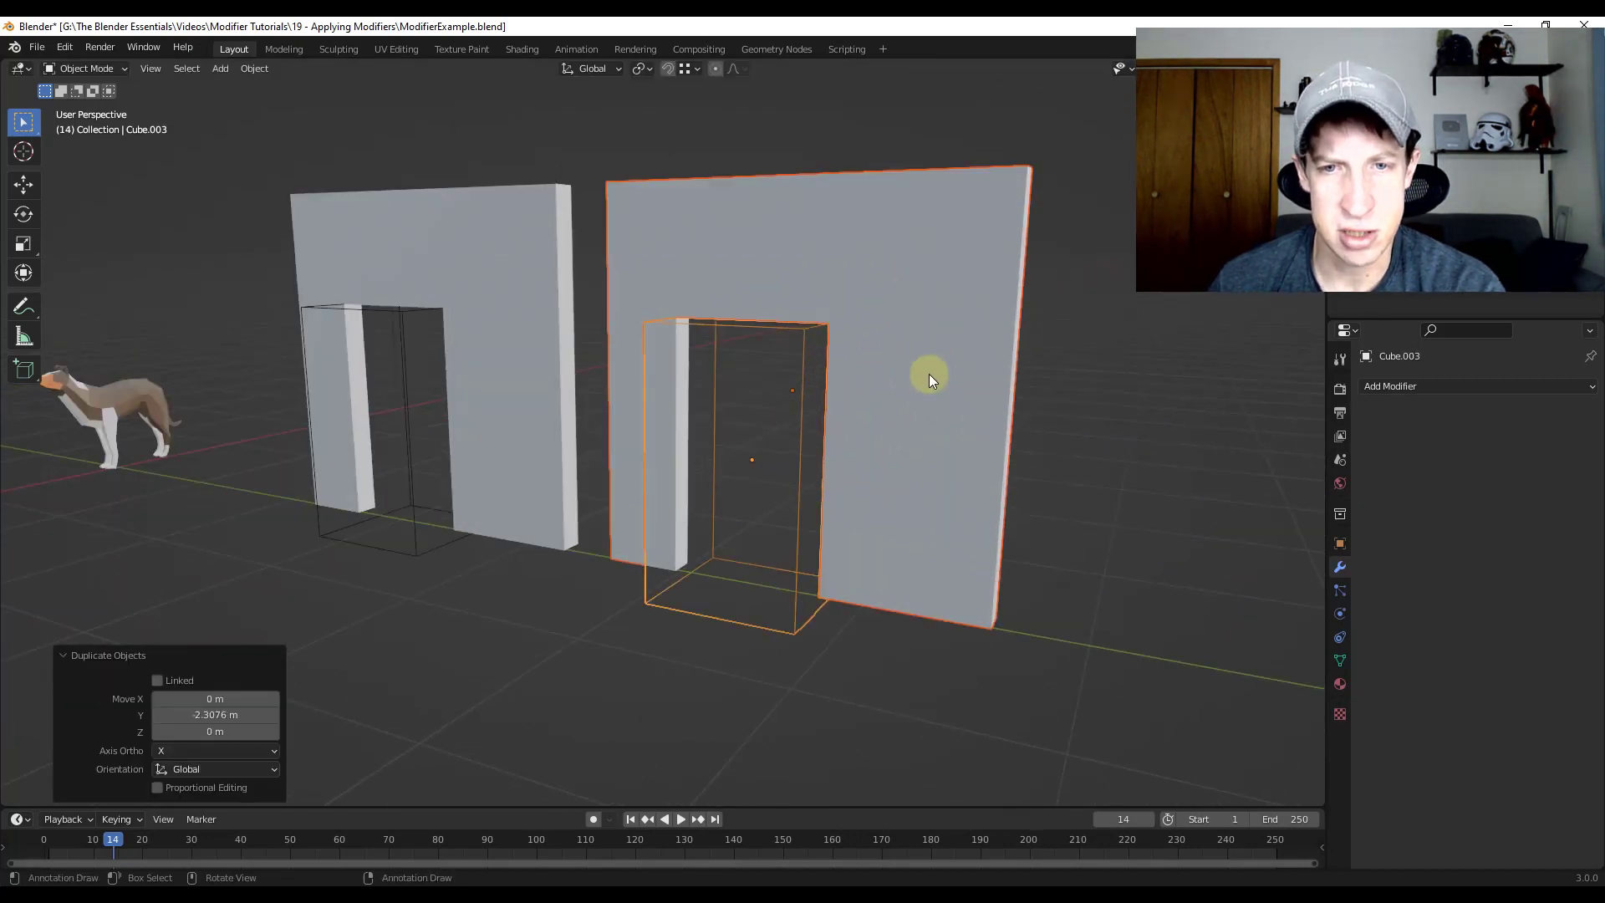
Choose Apply from the Boolean modifier's dropdown on the copied wall.
left_click(929, 374)
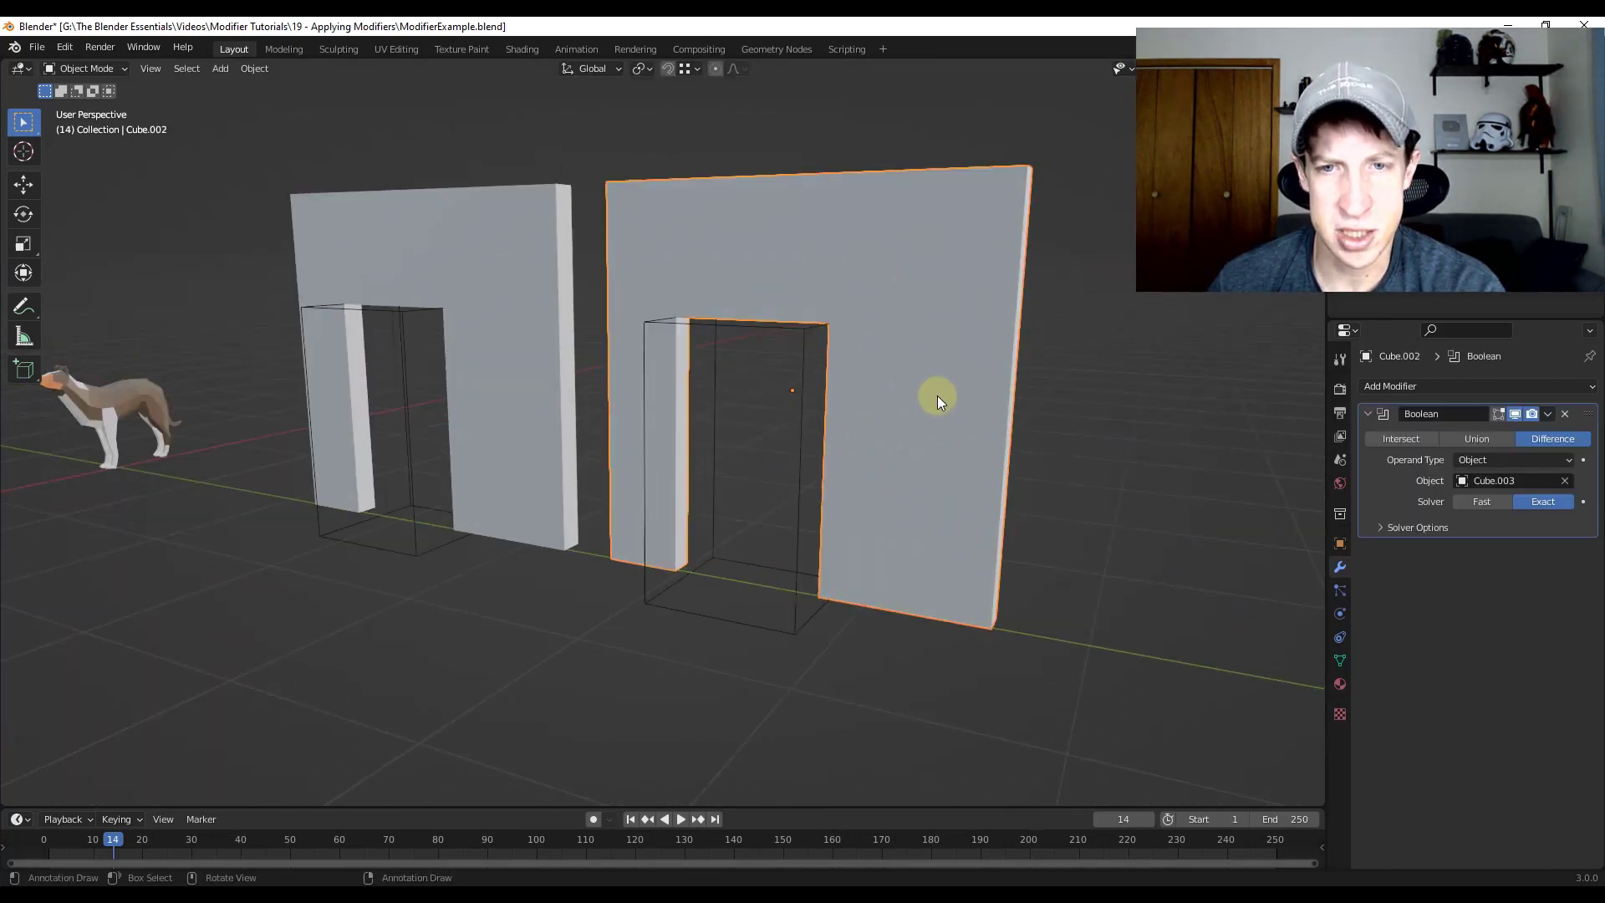
left_click(1549, 414)
left_click(1477, 435)
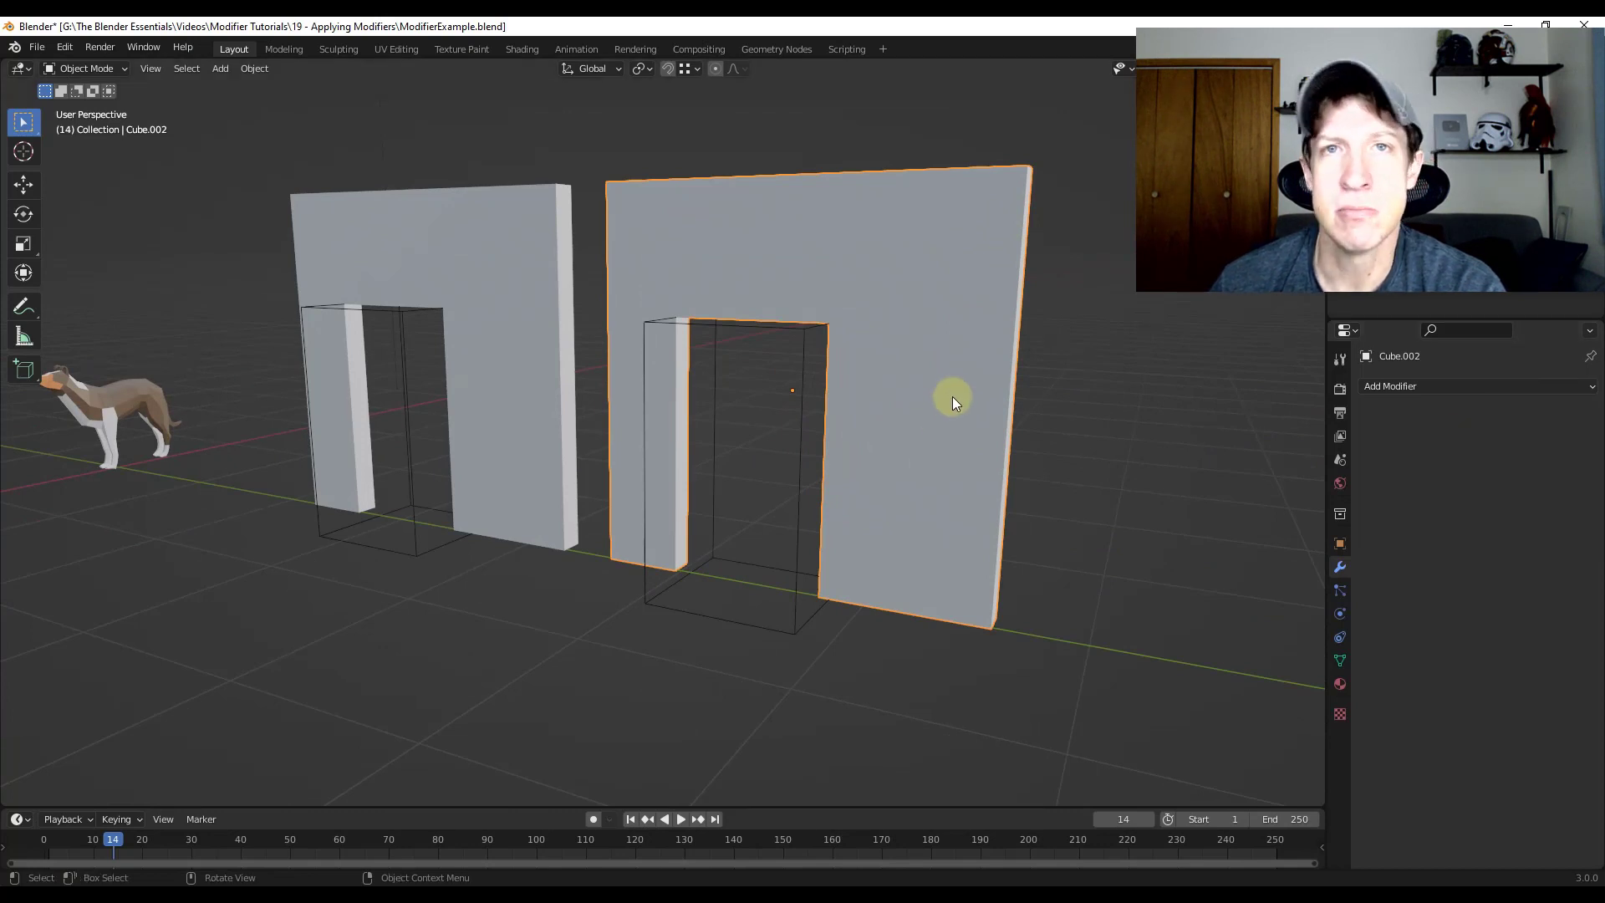
Shift the copied cutter box along Y to test the cut, then select the copied wall.
left_click(798, 418)
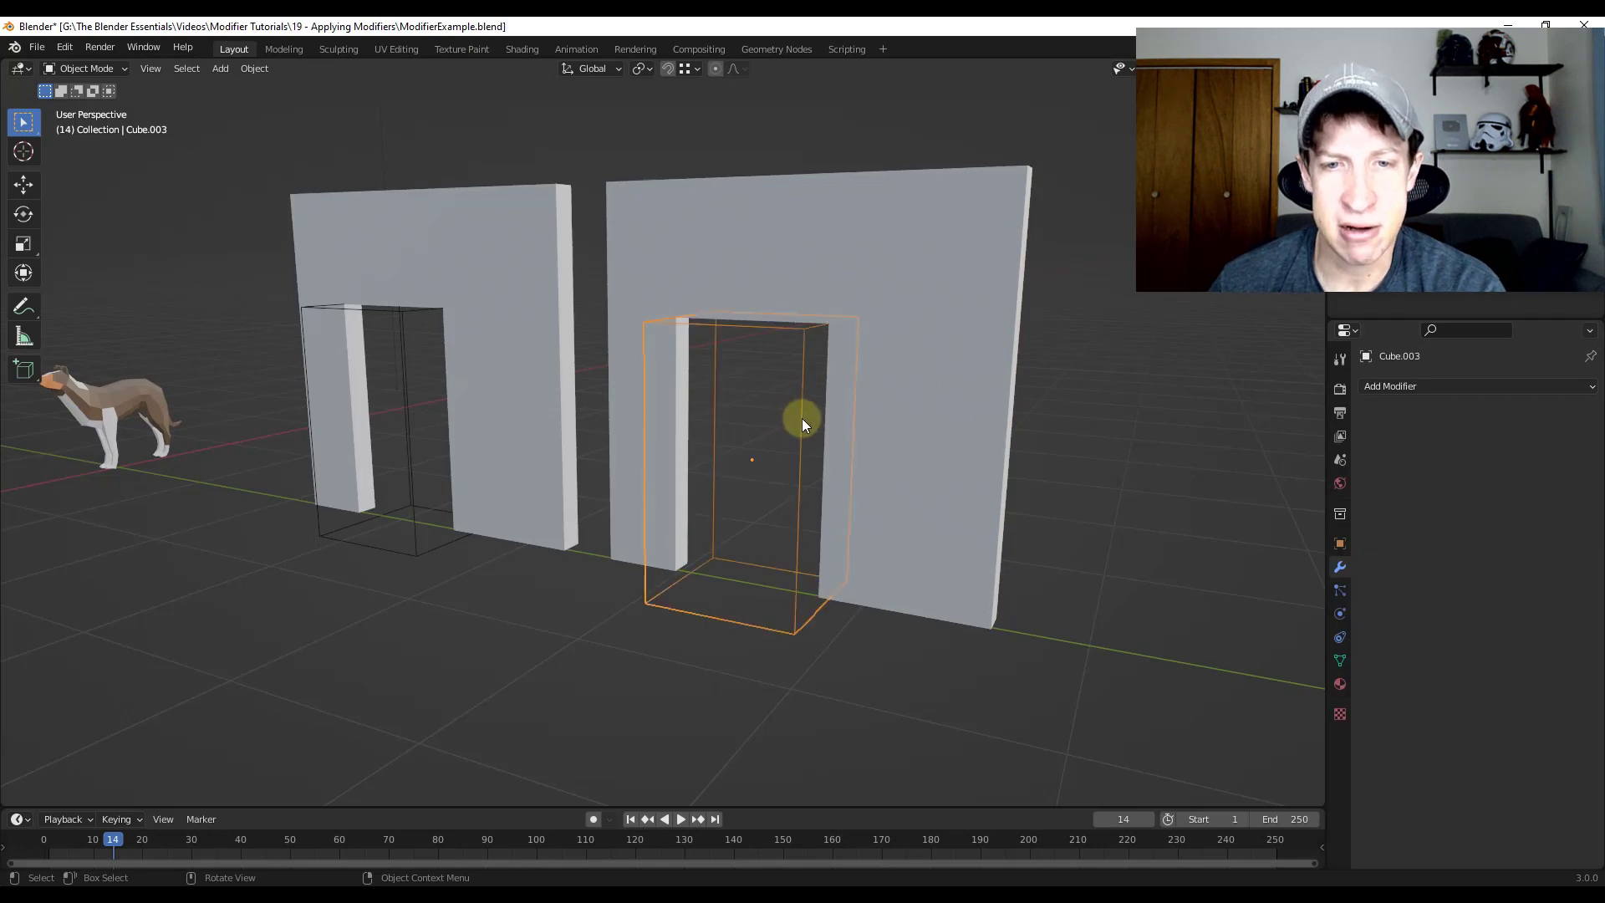
key("shift+d")
key("y")
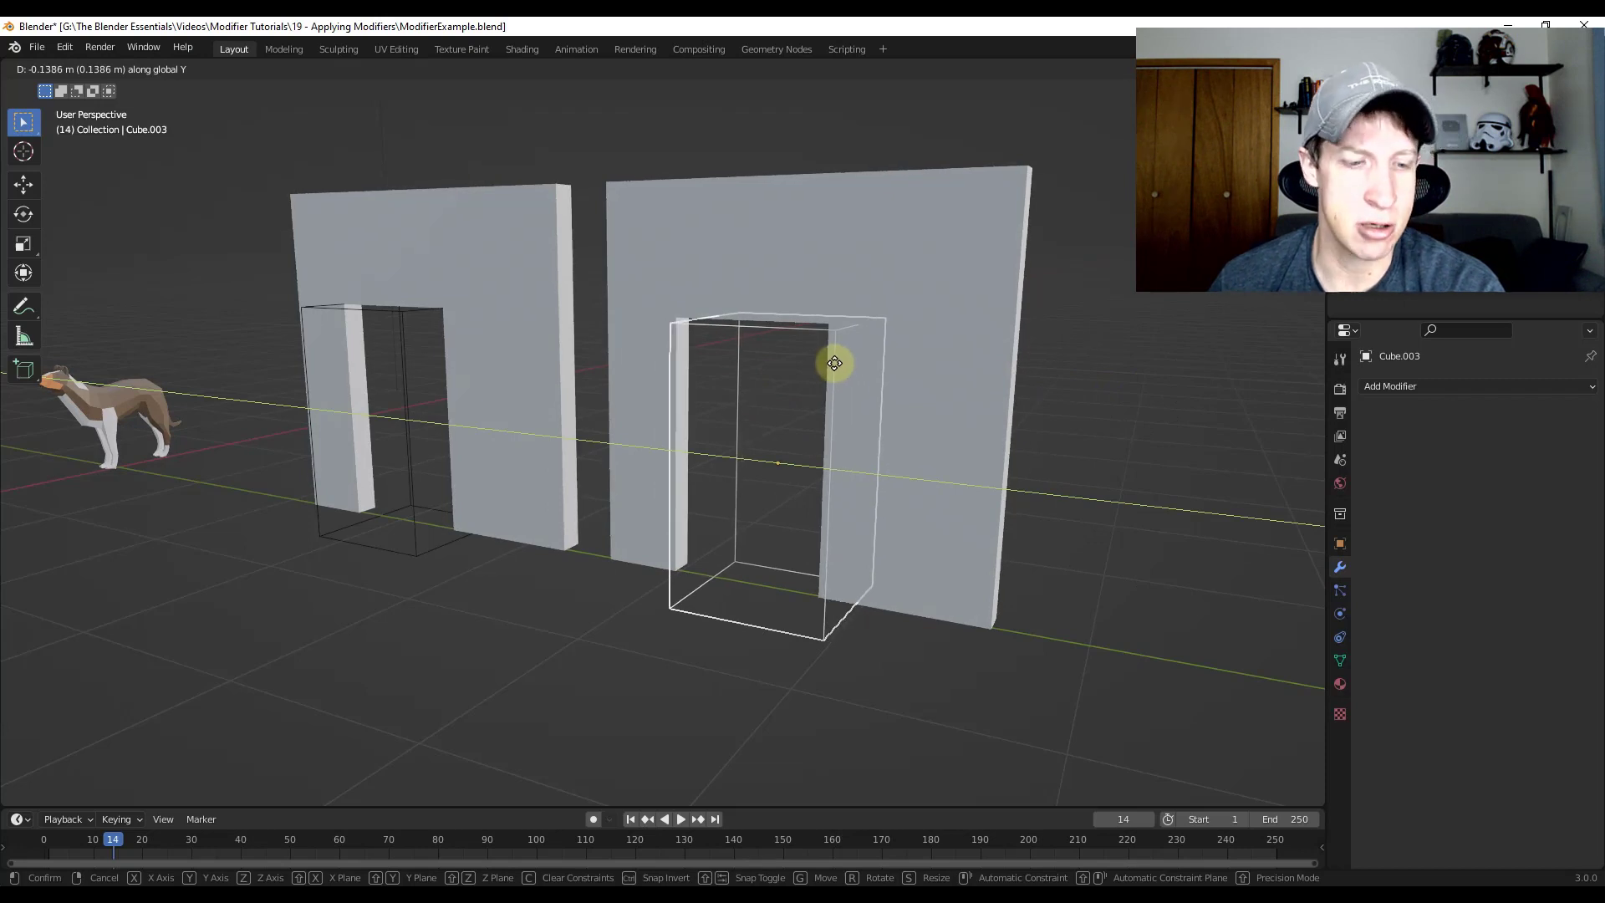
left_click(834, 397)
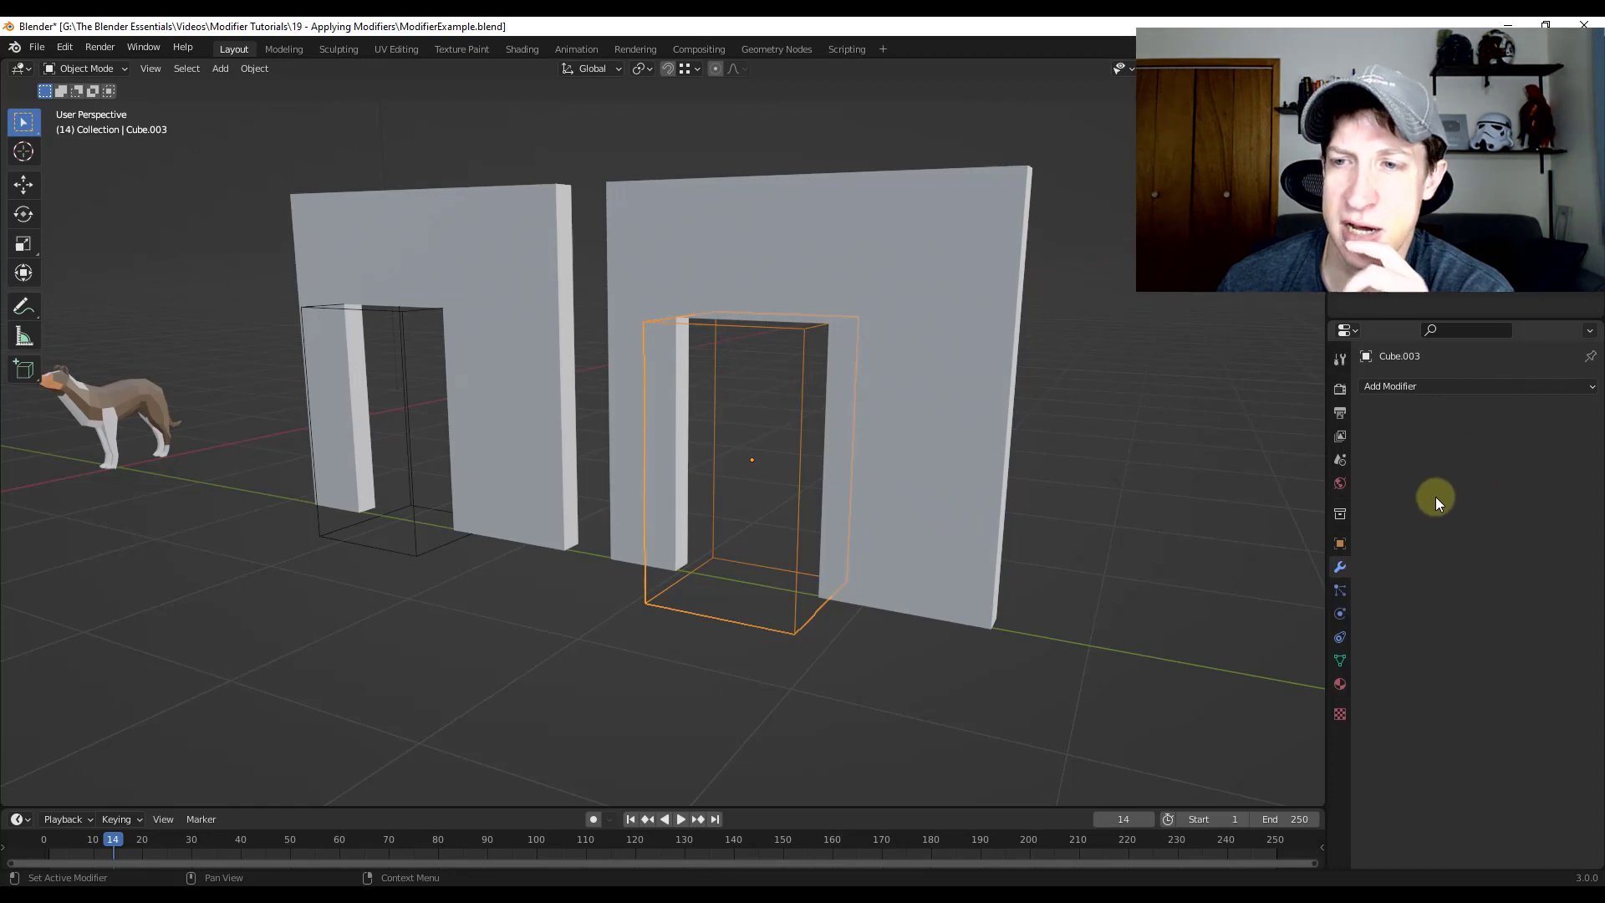
left_click(922, 421)
left_click(923, 423)
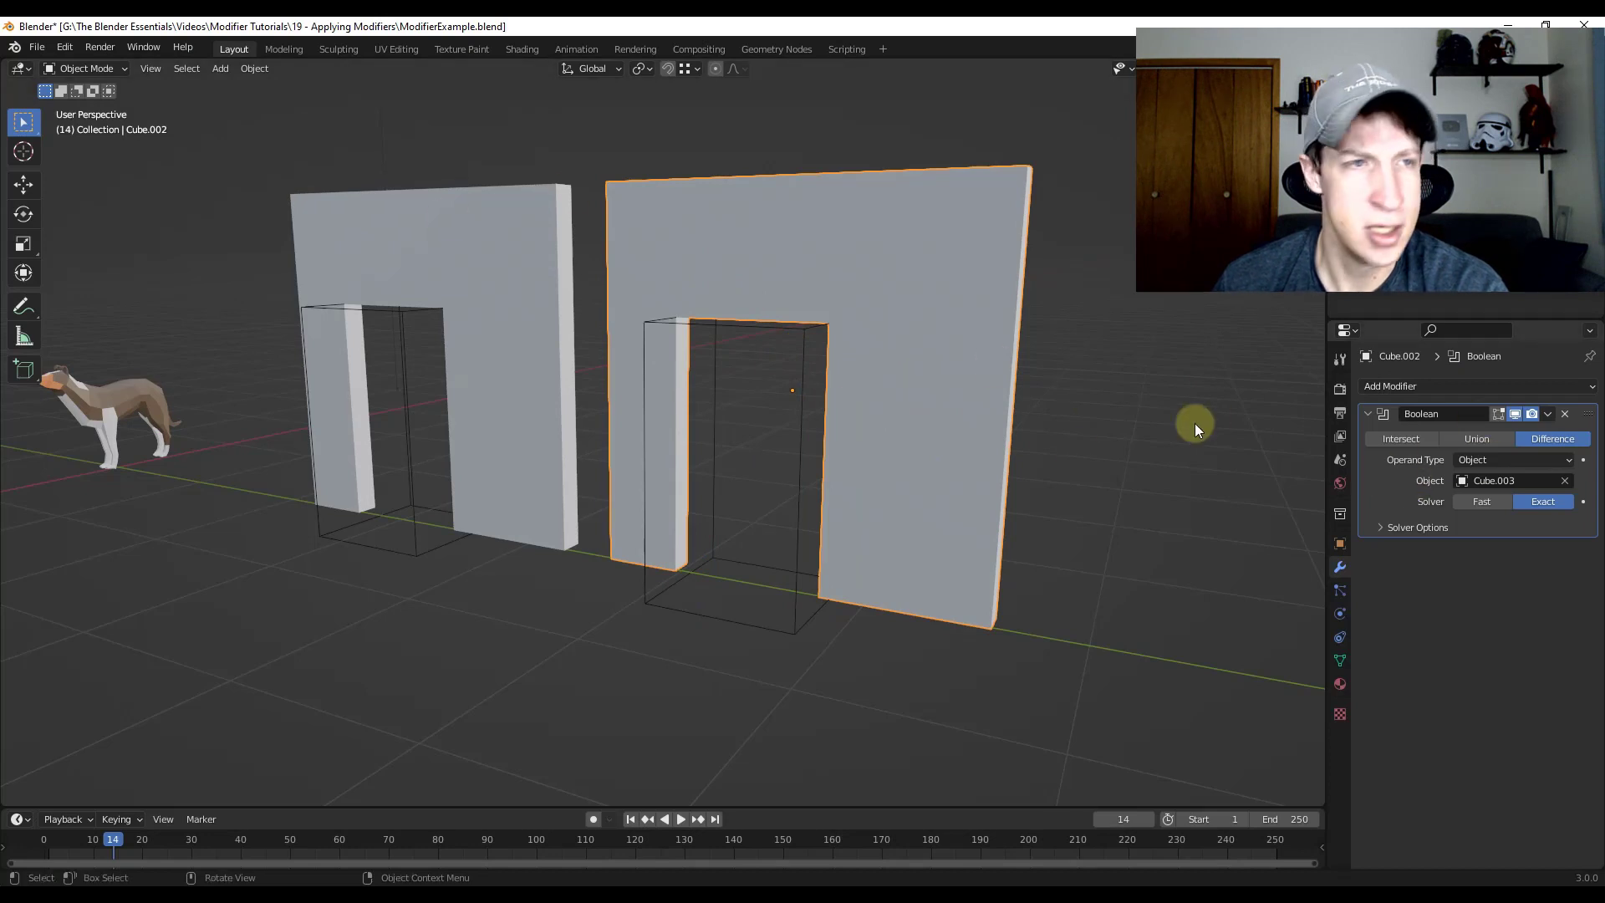
Start a COLLADA export and enable Apply Modifiers in the Geom options.
left_click(37, 48)
mouse_move(64, 289)
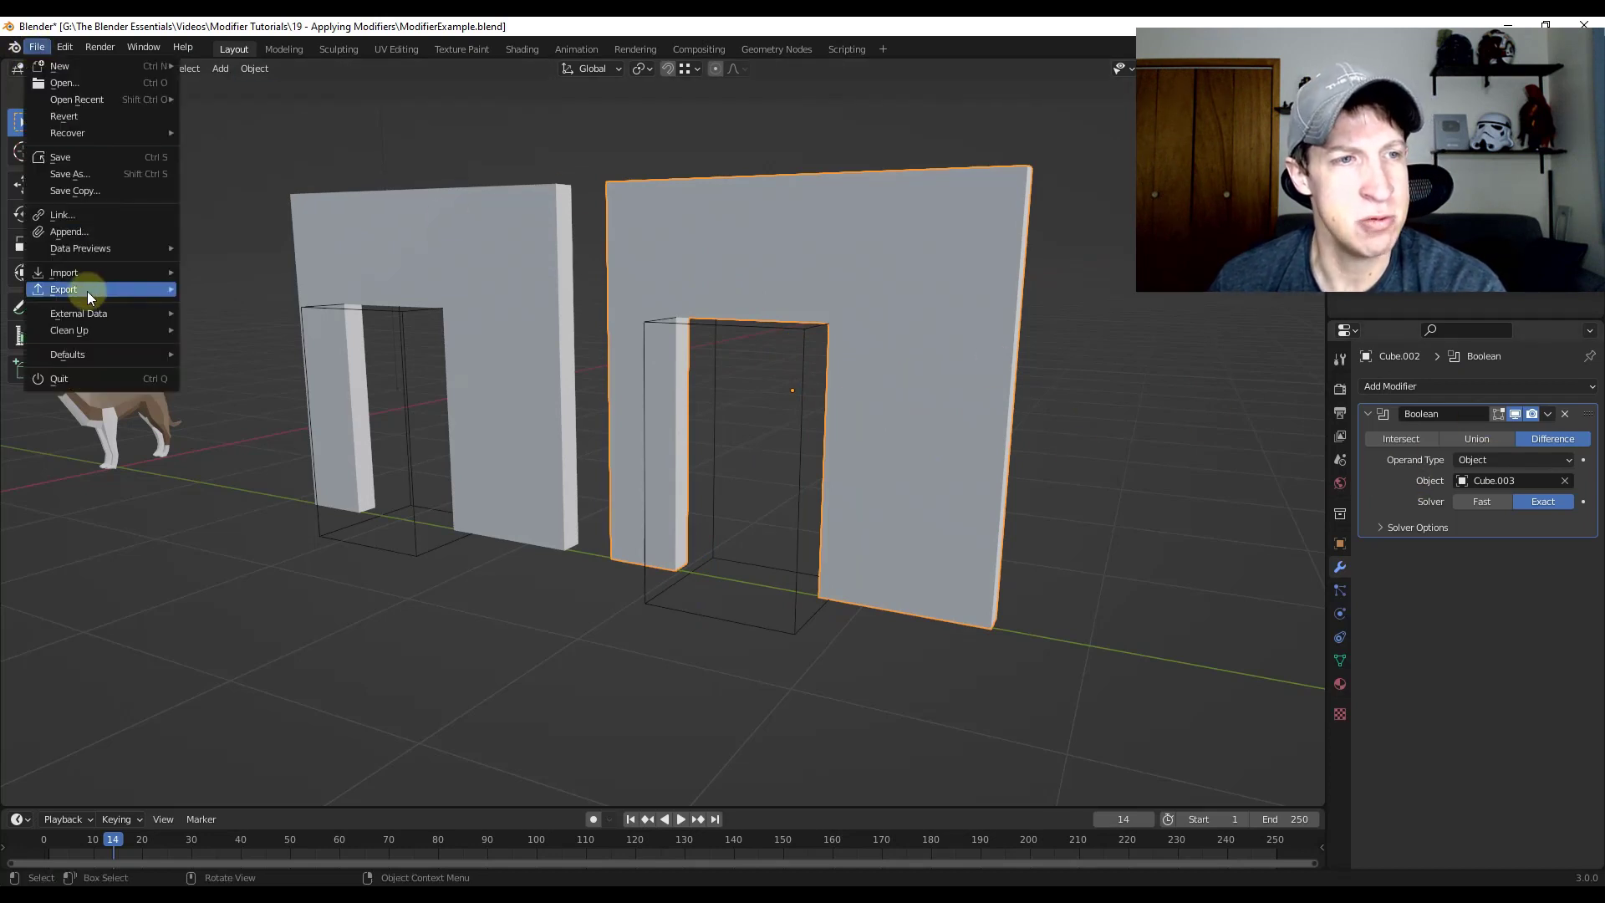
left_click(283, 290)
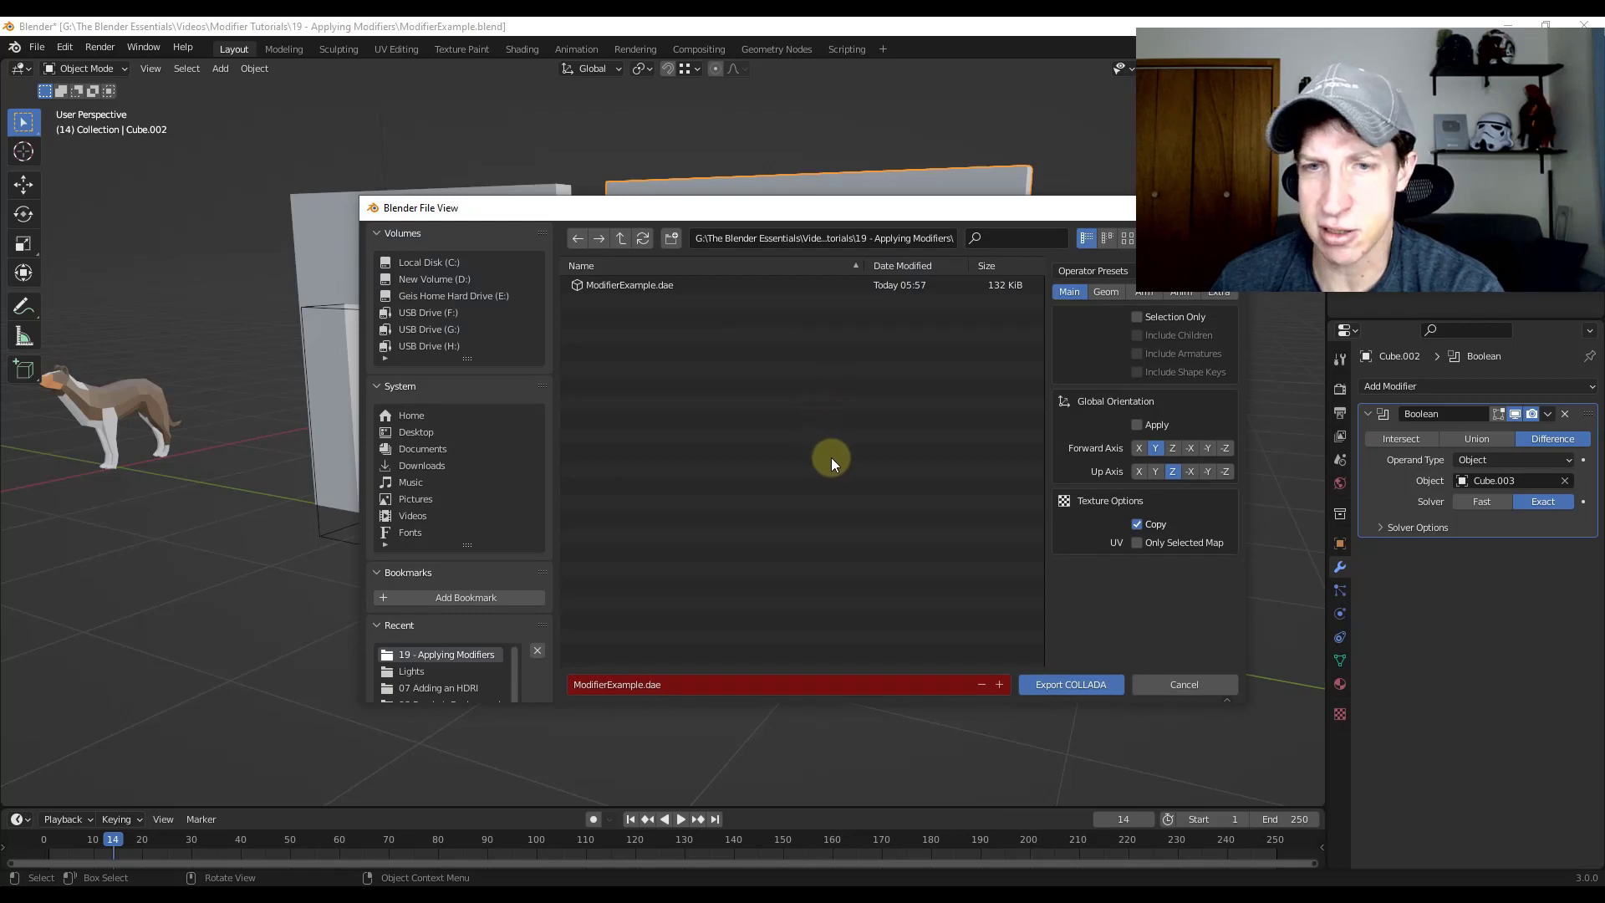
left_click(1105, 291)
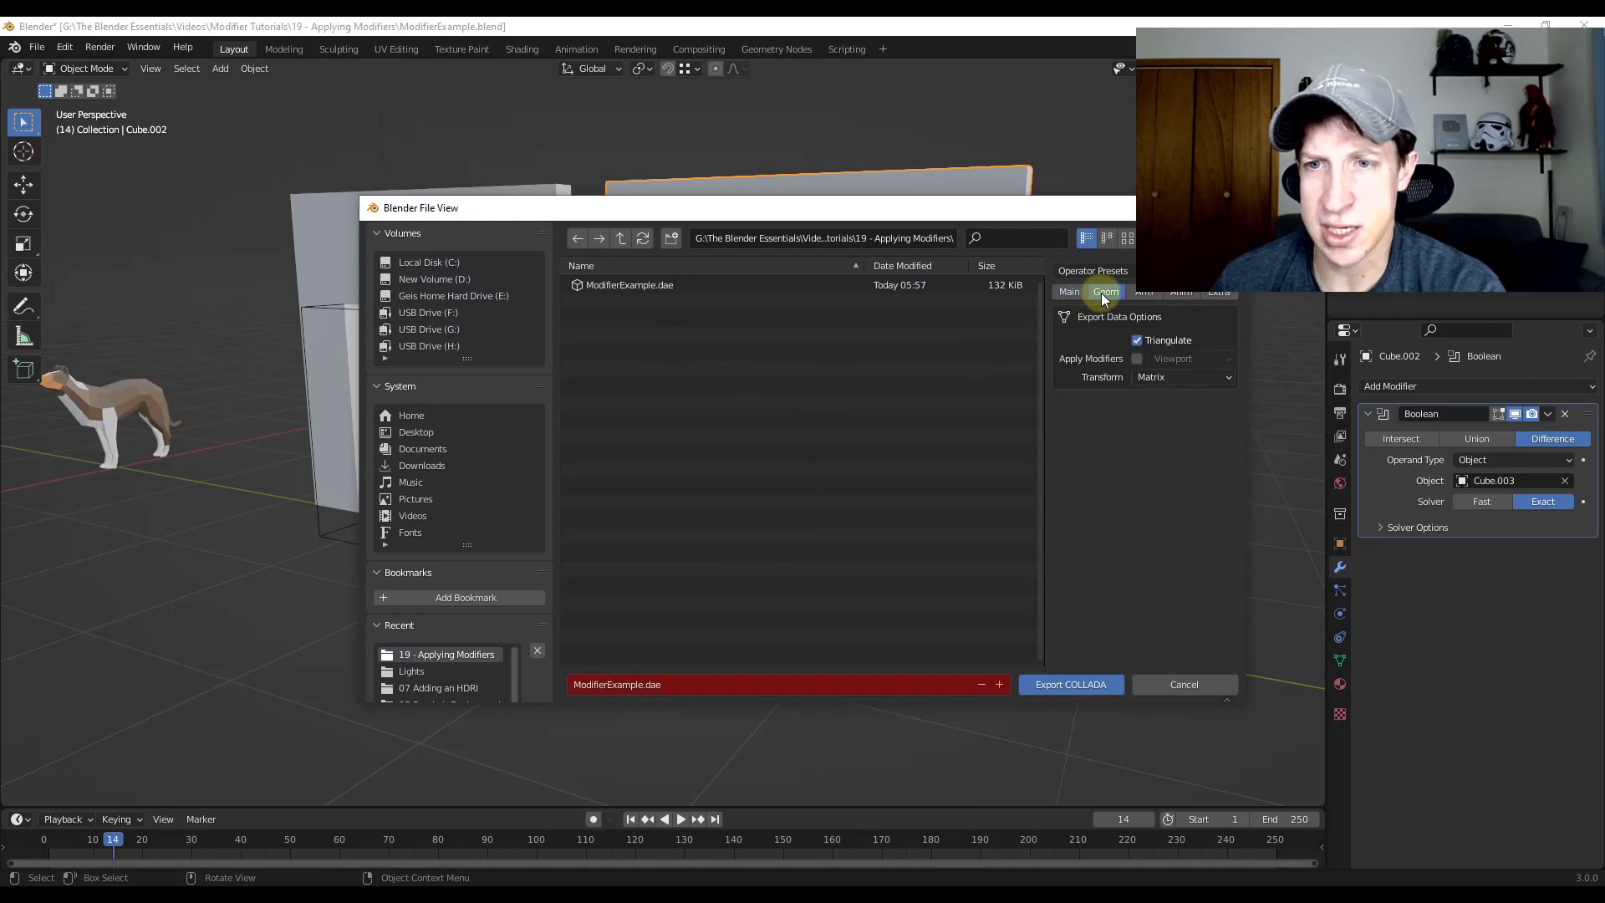
left_click(1136, 361)
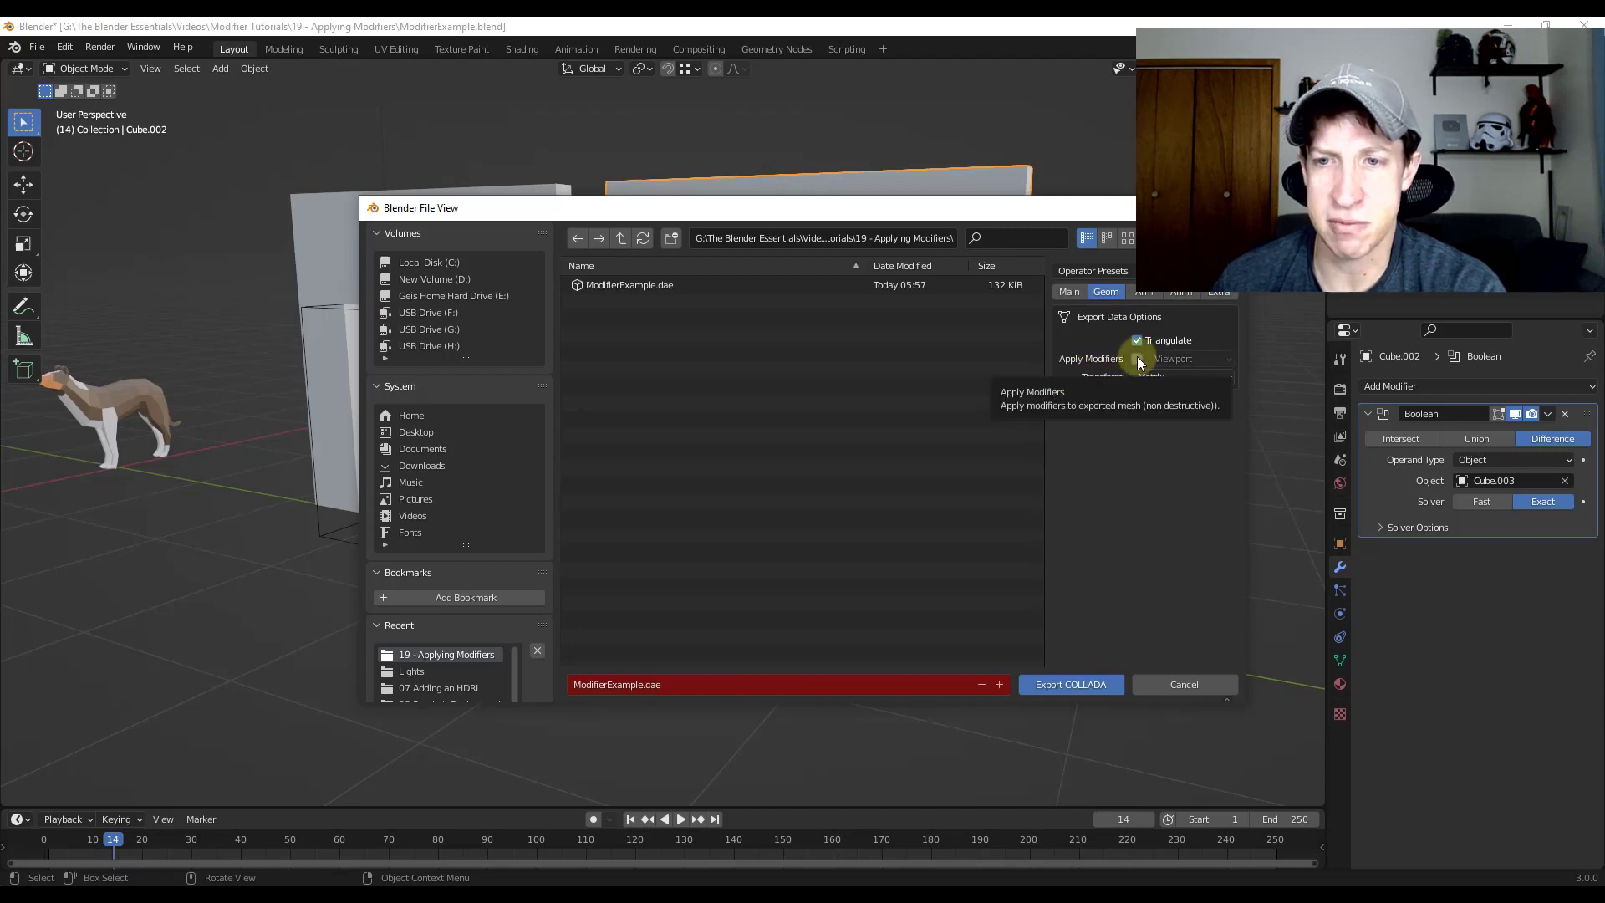
left_click(1137, 360)
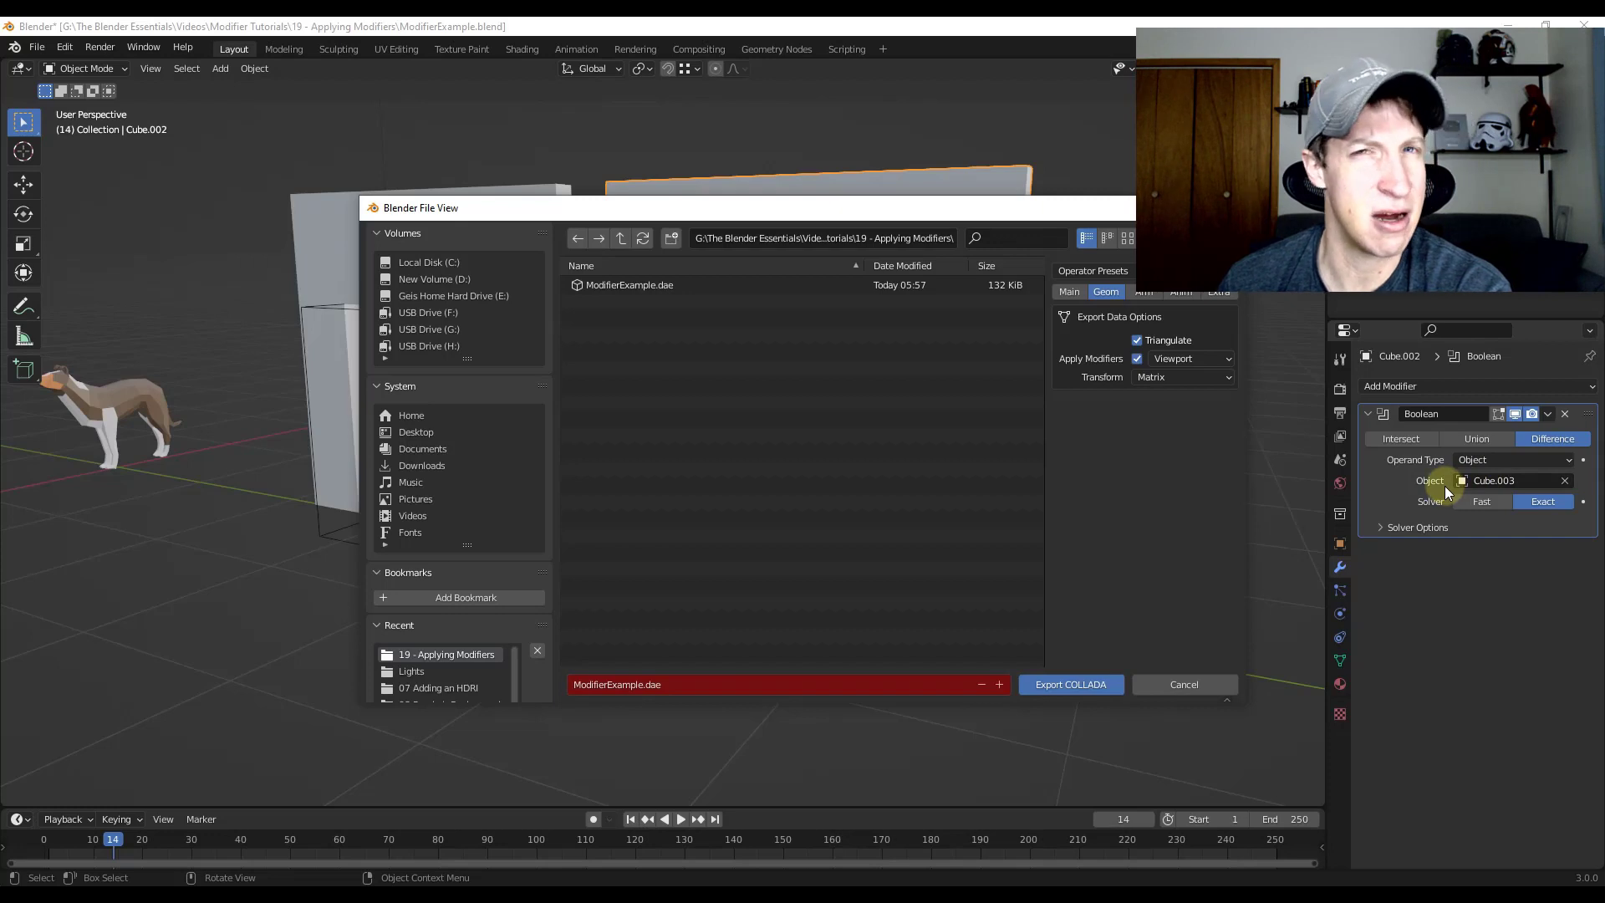
Name the file ModifierExampleApplied.dae, export it, and switch to Unity.
double_click(646, 685)
left_click(640, 685)
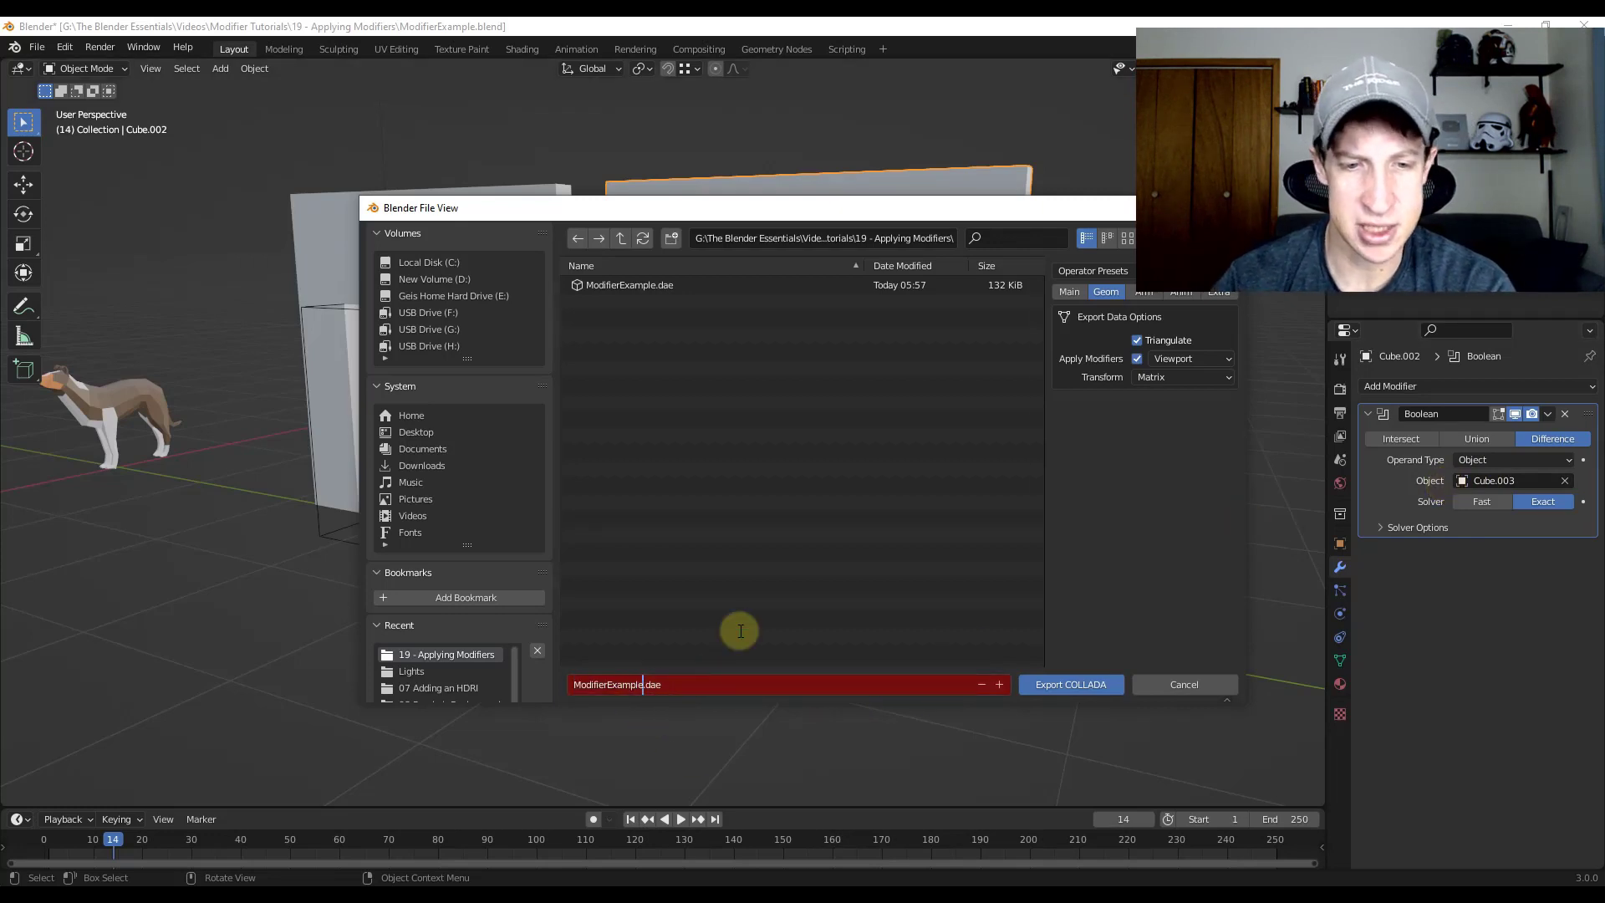
type("Applied")
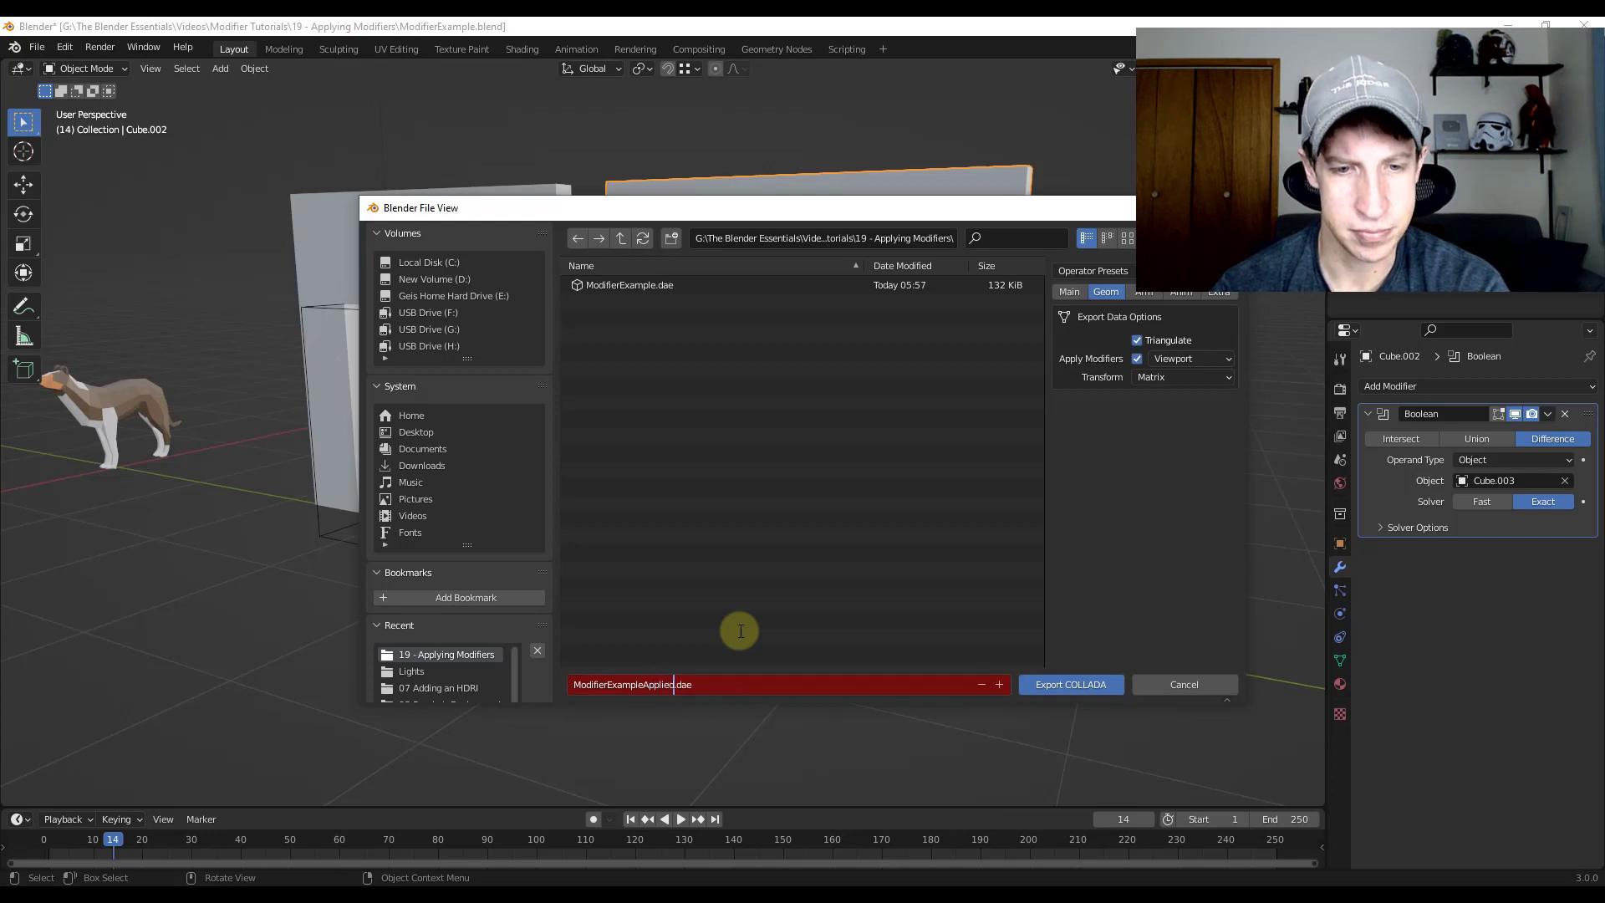
key("Return")
left_click(1071, 683)
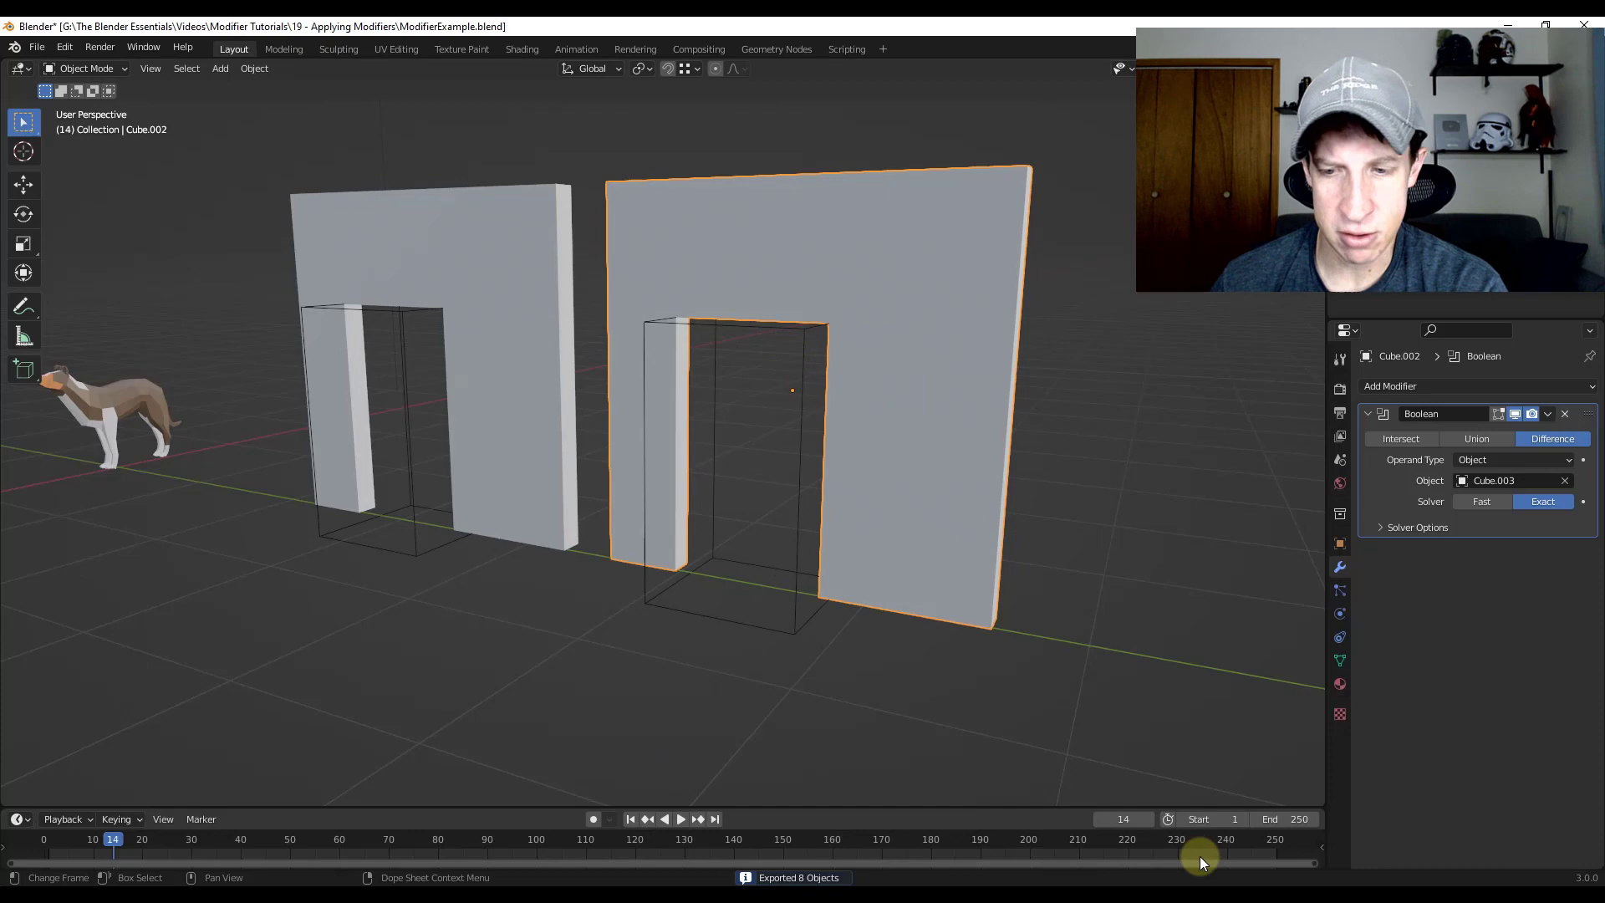
key("alt+Tab")
Import ModifierExampleApplied.dae into the Unity project's Geometry folder.
right_click(317, 754)
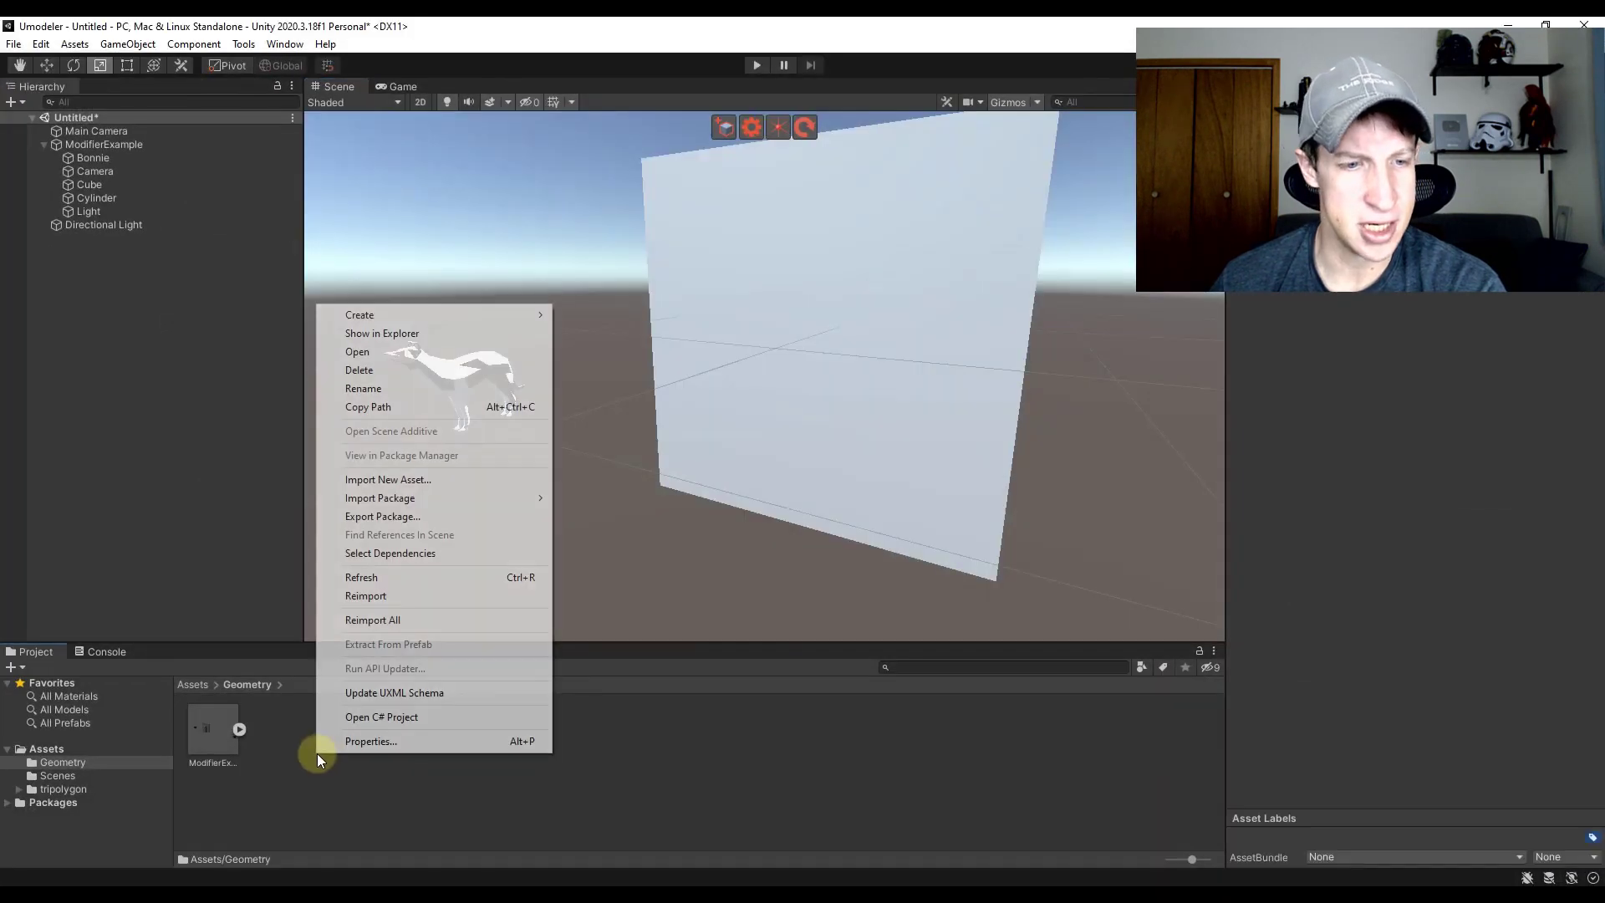
left_click(388, 479)
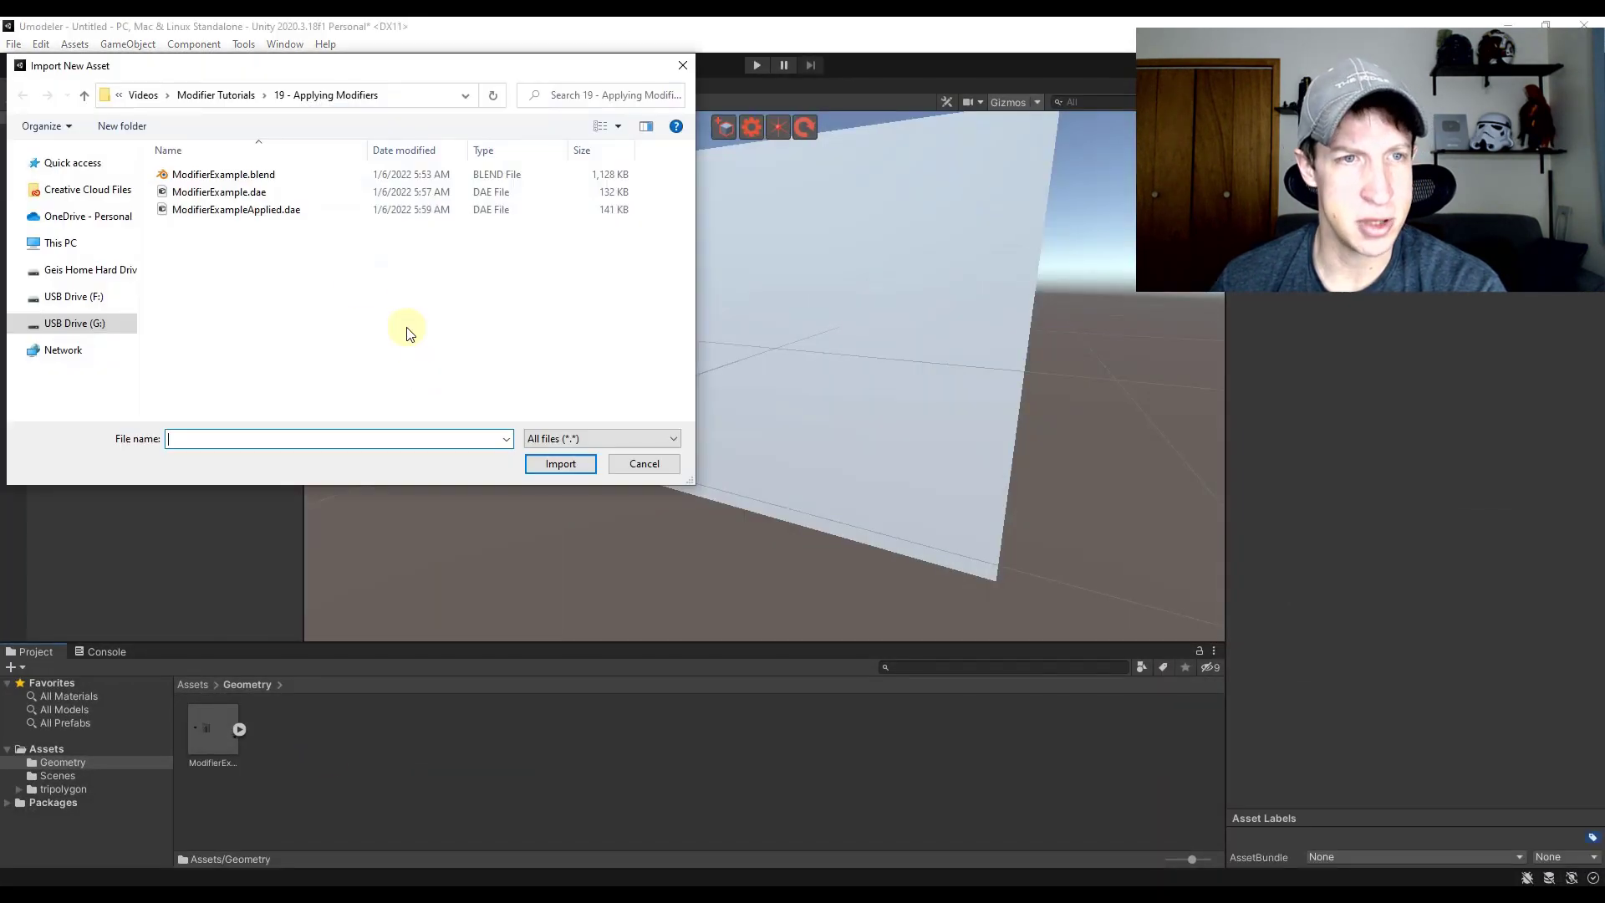
left_click(270, 210)
double_click(269, 210)
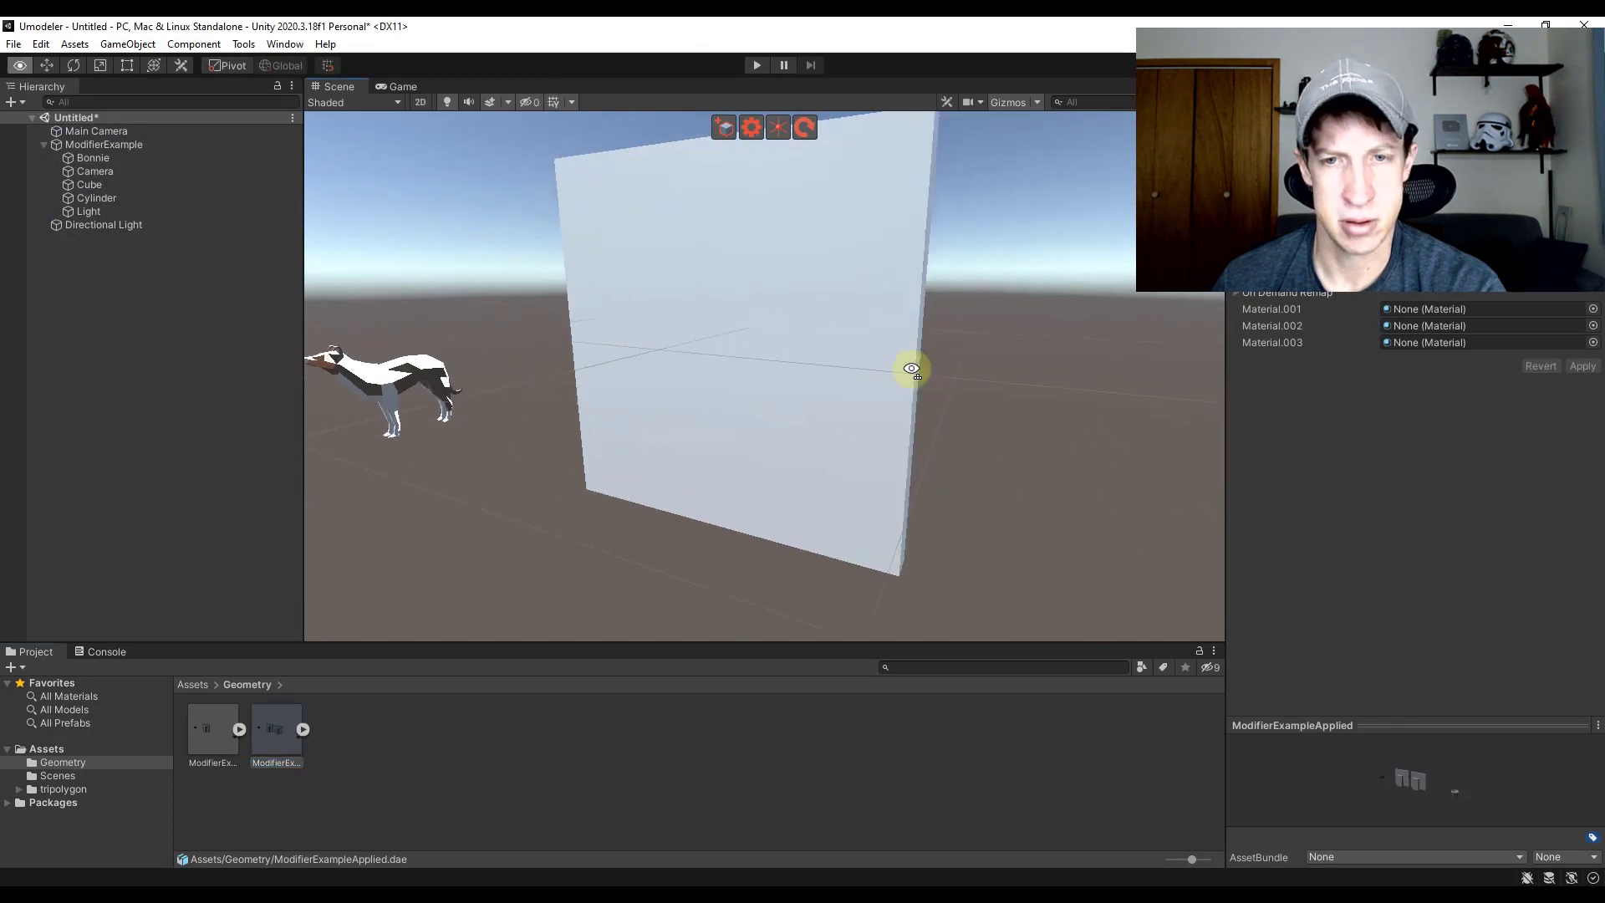
scroll(885, 412, "down", 8)
Place the ModifierExampleApplied model into the scene beside the first walls.
right_click_drag(896, 364, 912, 376)
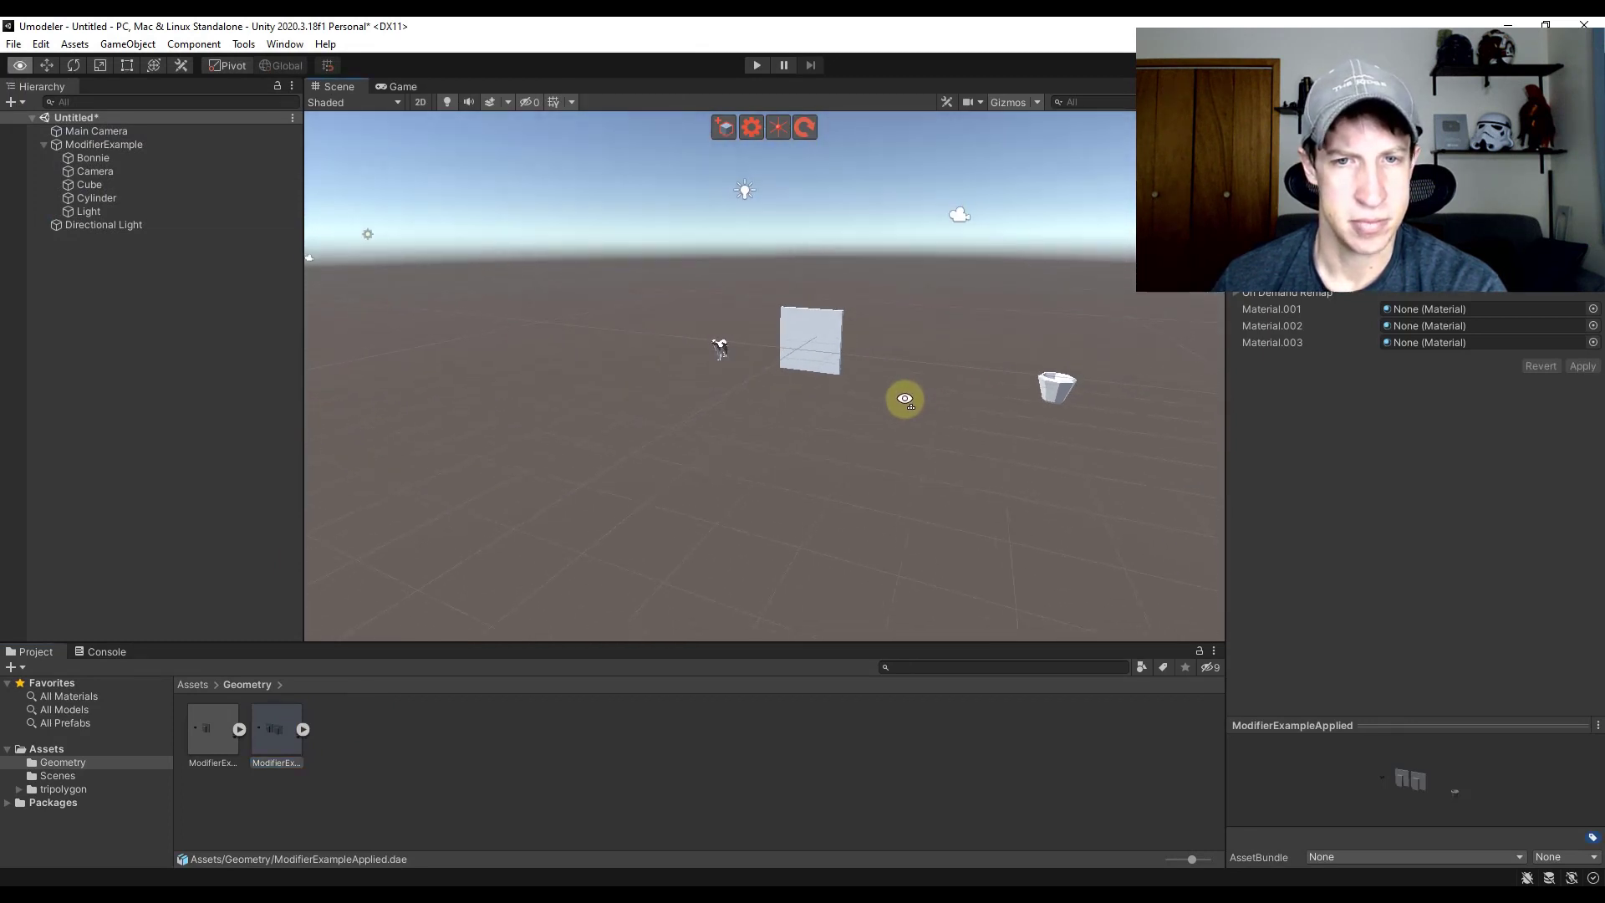
right_click_drag(904, 399, 893, 404)
left_click_drag(276, 731, 548, 490)
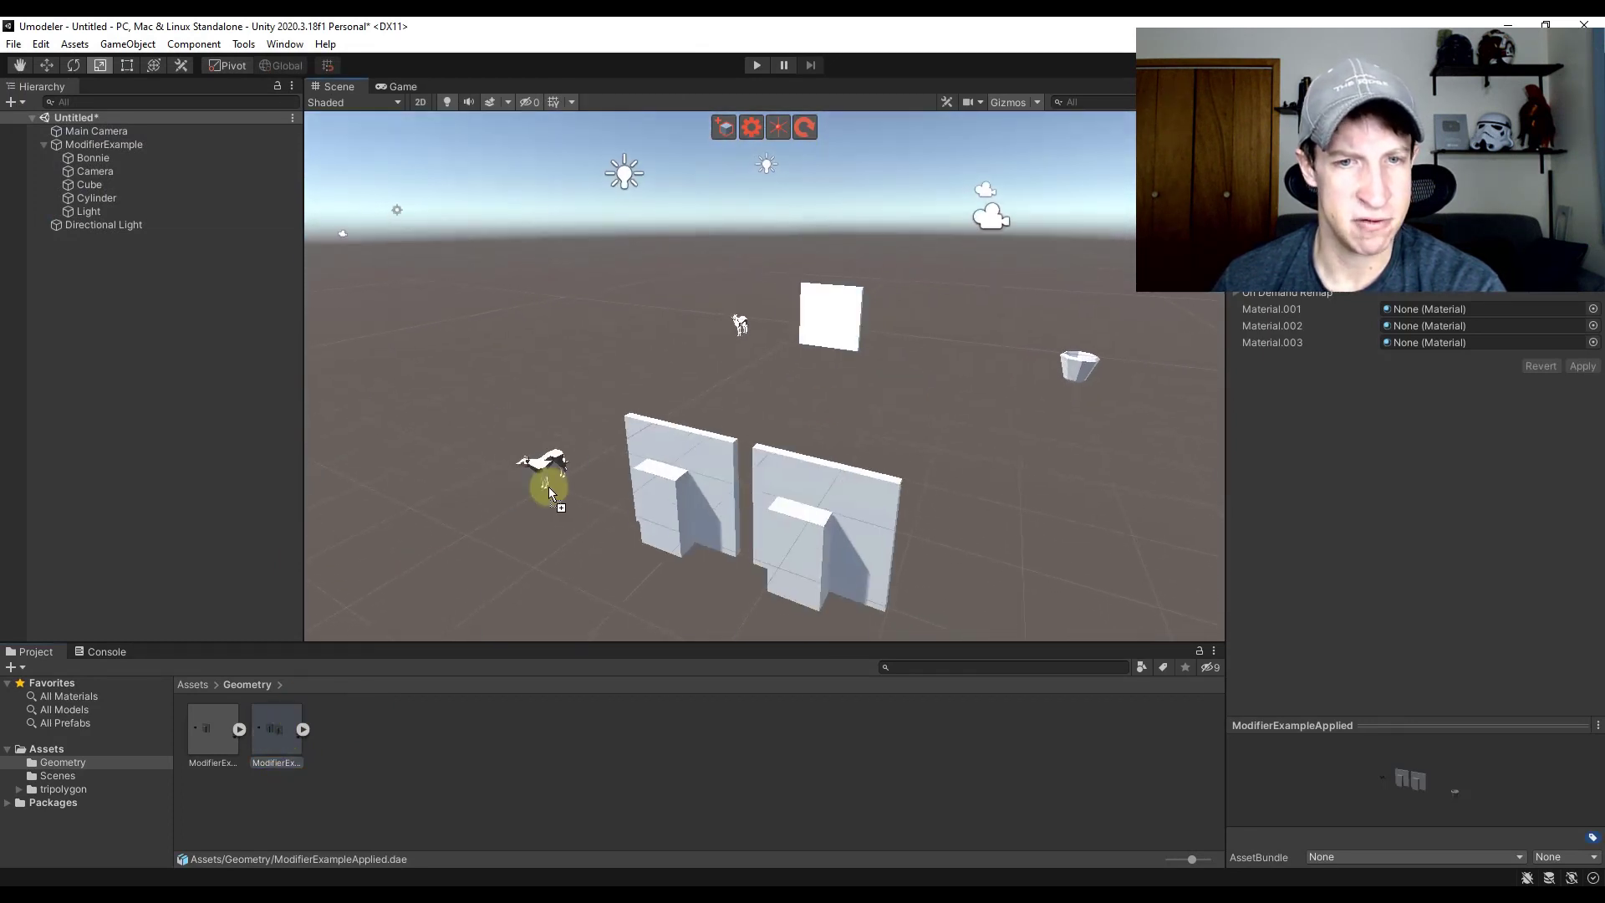
left_click(548, 490)
mouse_move(777, 413)
right_mouse_down()
mouse_move(825, 372)
mouse_move(772, 381)
right_mouse_up()
scroll(772, 382, "up", 3)
Unpack the ModifierExampleApplied prefab and delete cutter cube Cube.003 to reveal the doorway.
left_click(772, 382)
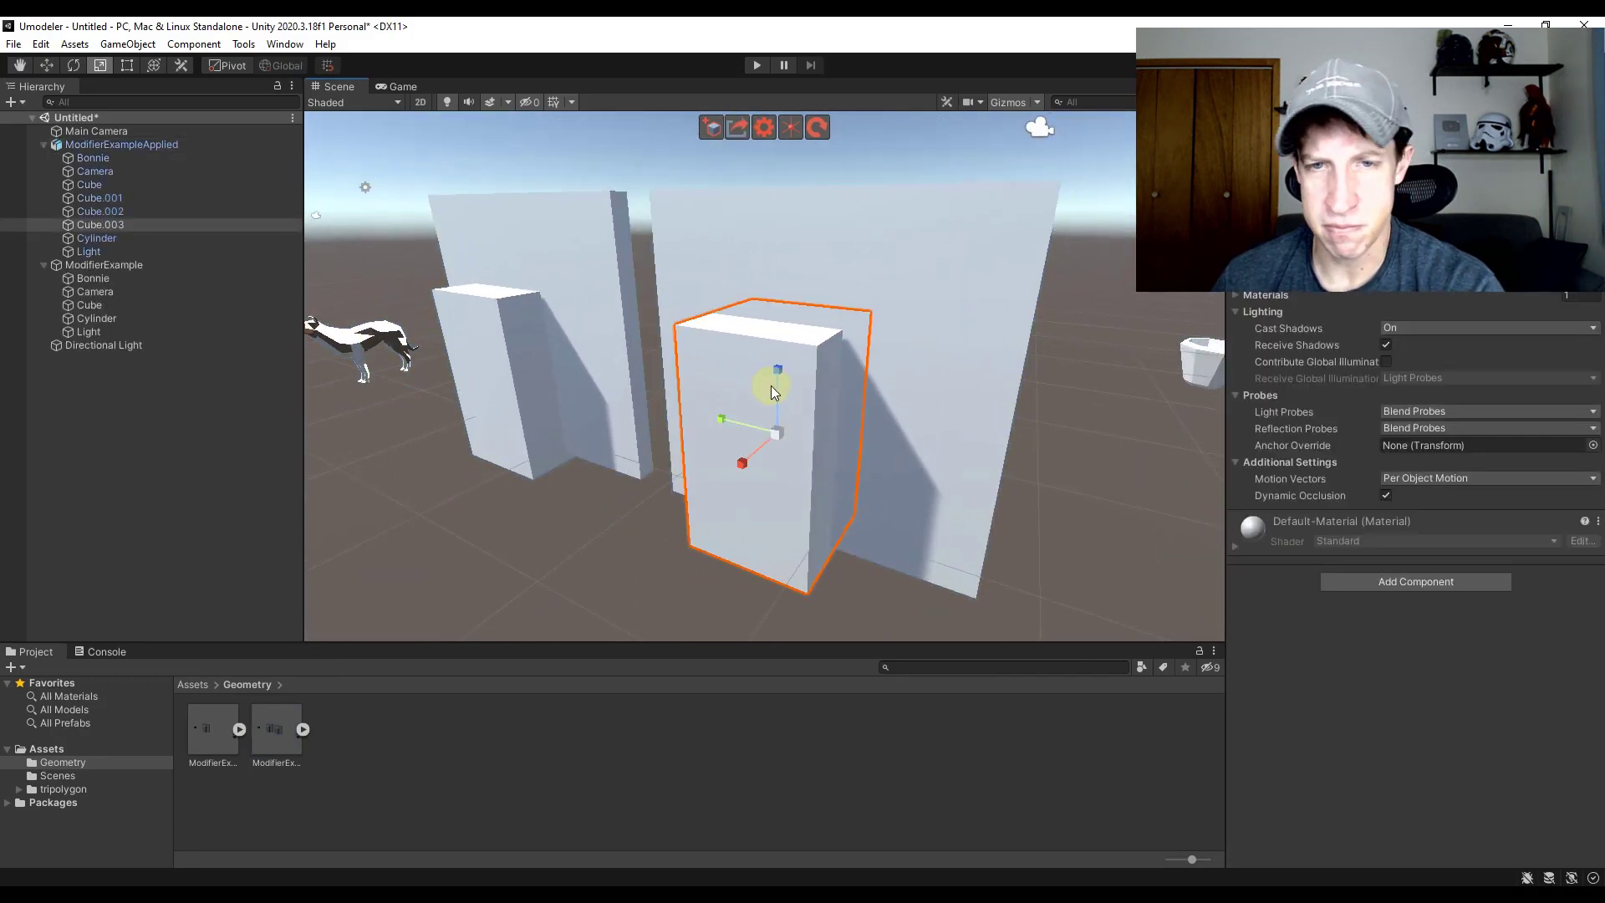
right_click(119, 143)
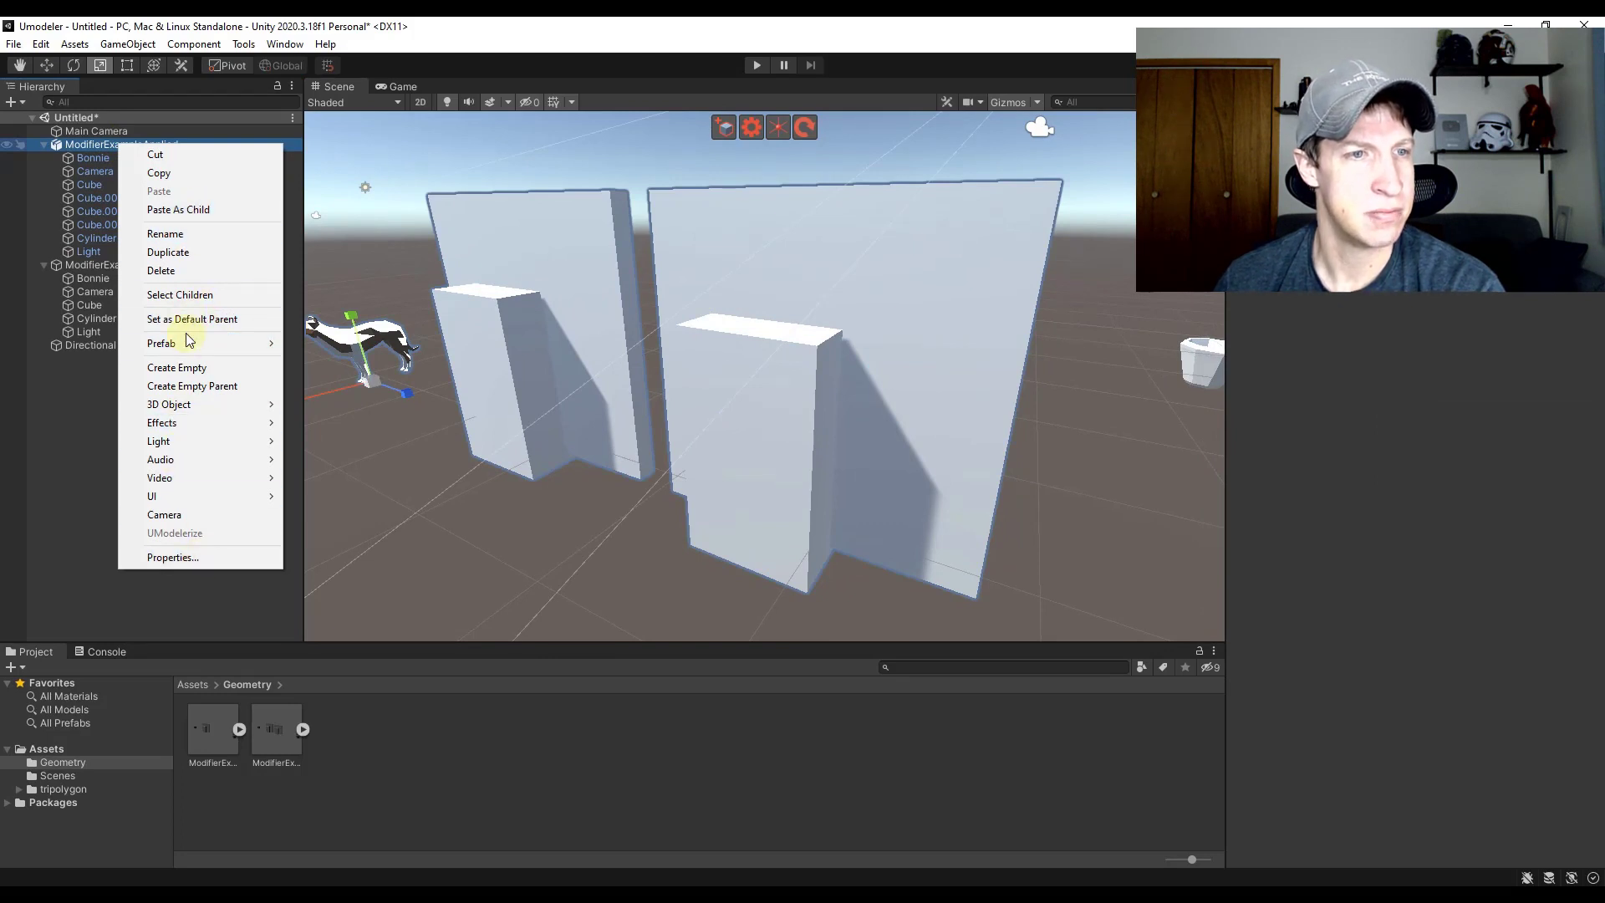
mouse_move(163, 342)
left_click(351, 421)
left_click(759, 398)
key("Delete")
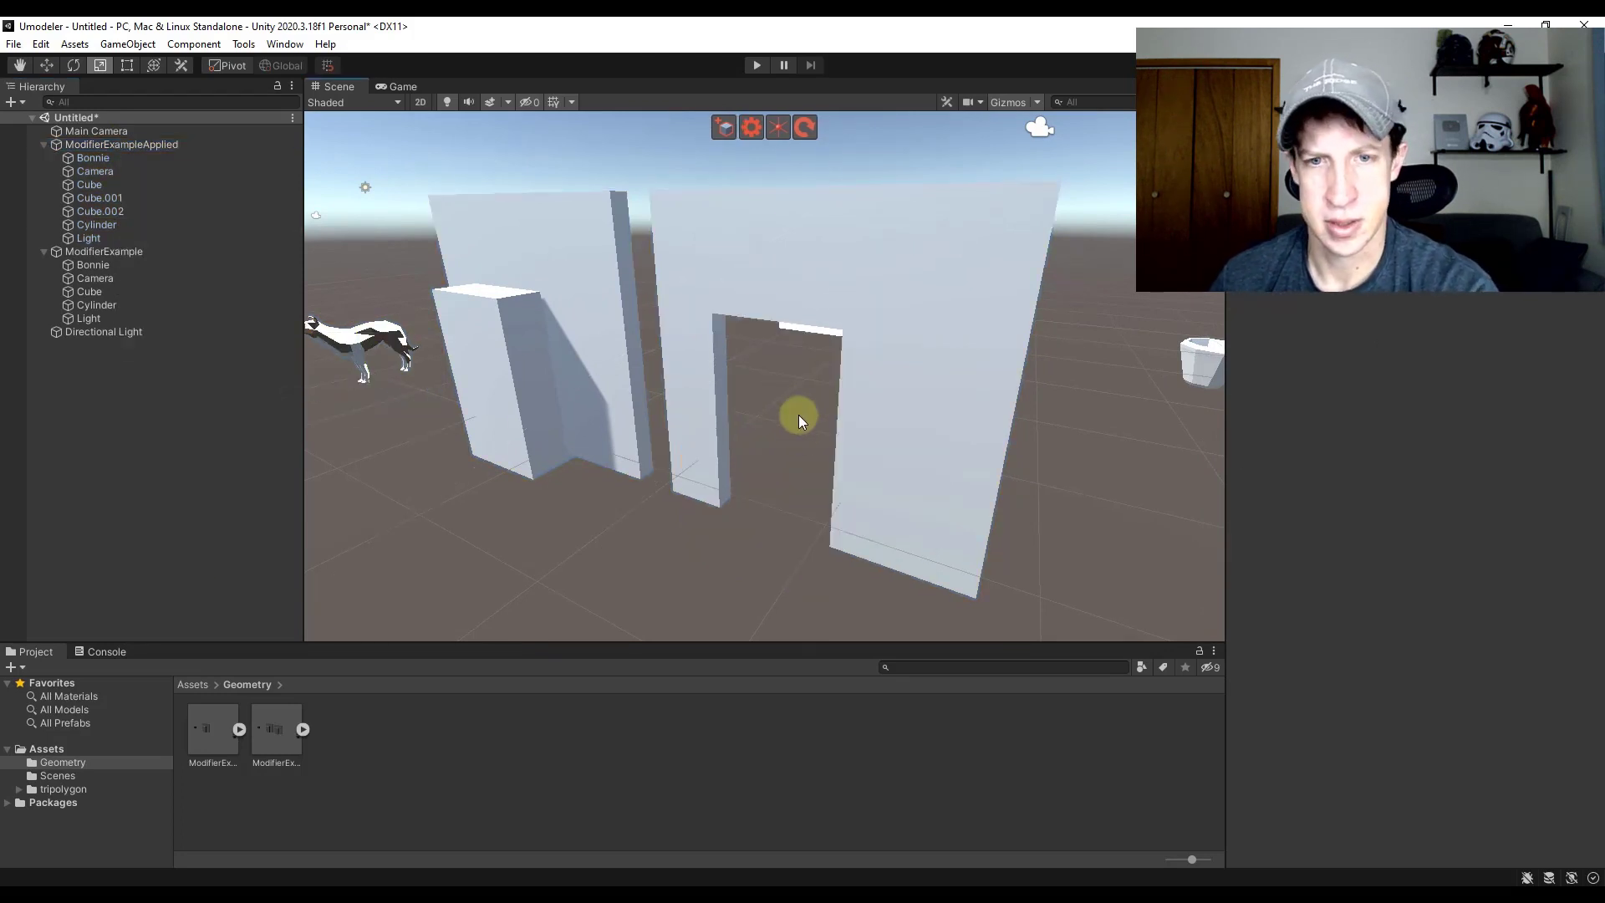
mouse_move(800, 414)
right_mouse_down()
mouse_move(822, 417)
mouse_move(810, 335)
right_mouse_up()
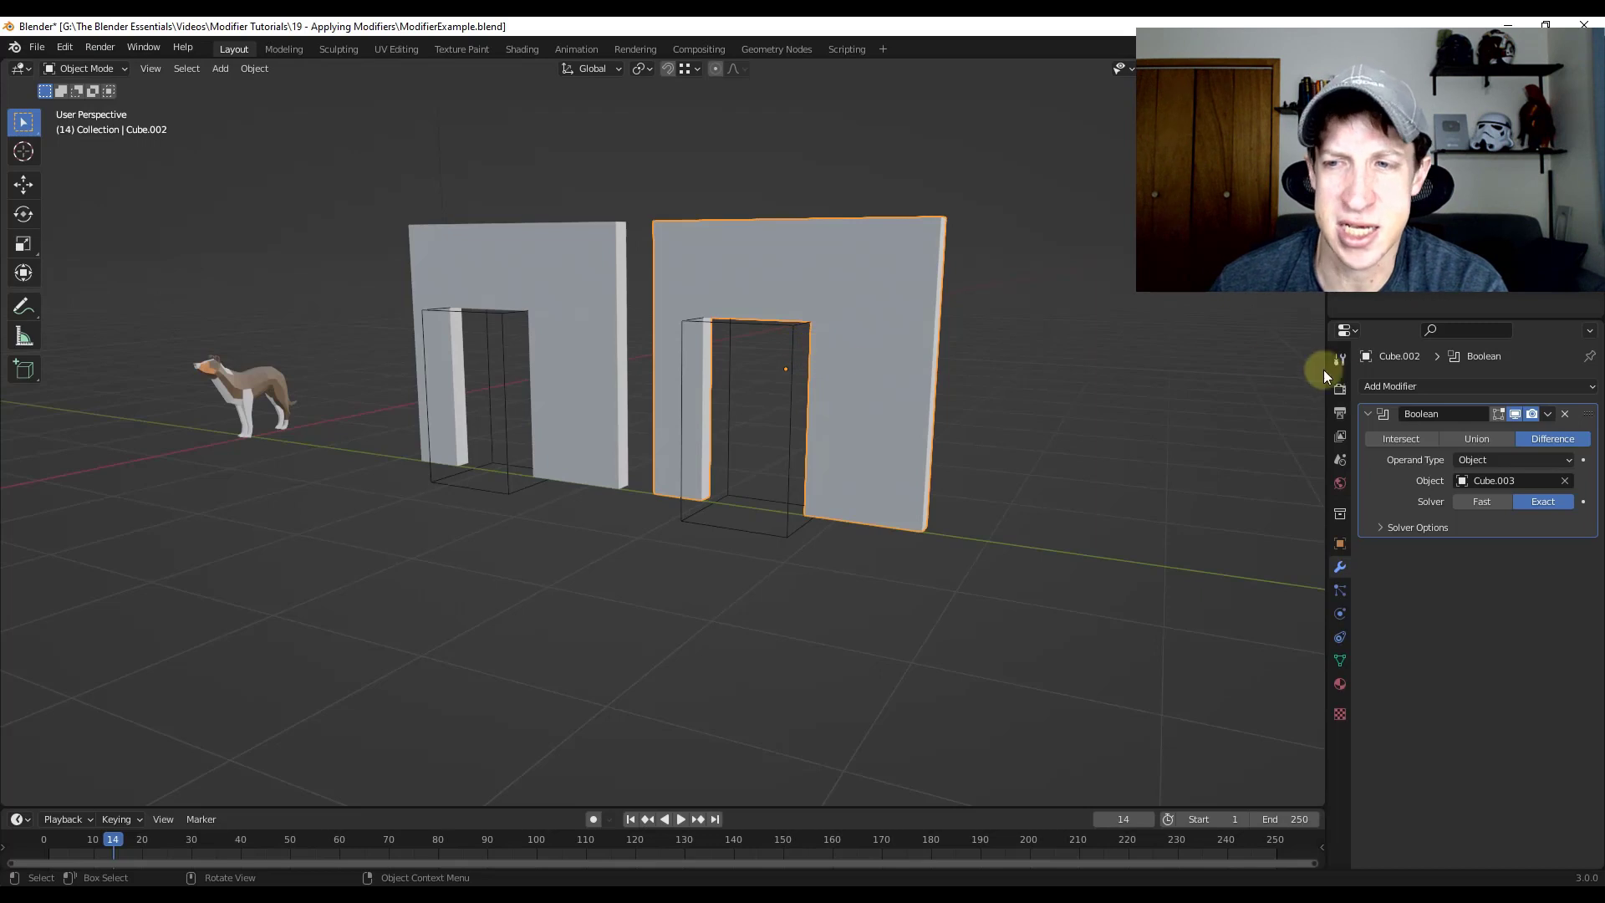
Apply the Boolean modifier on the right wall from its dropdown.
left_click(1546, 415)
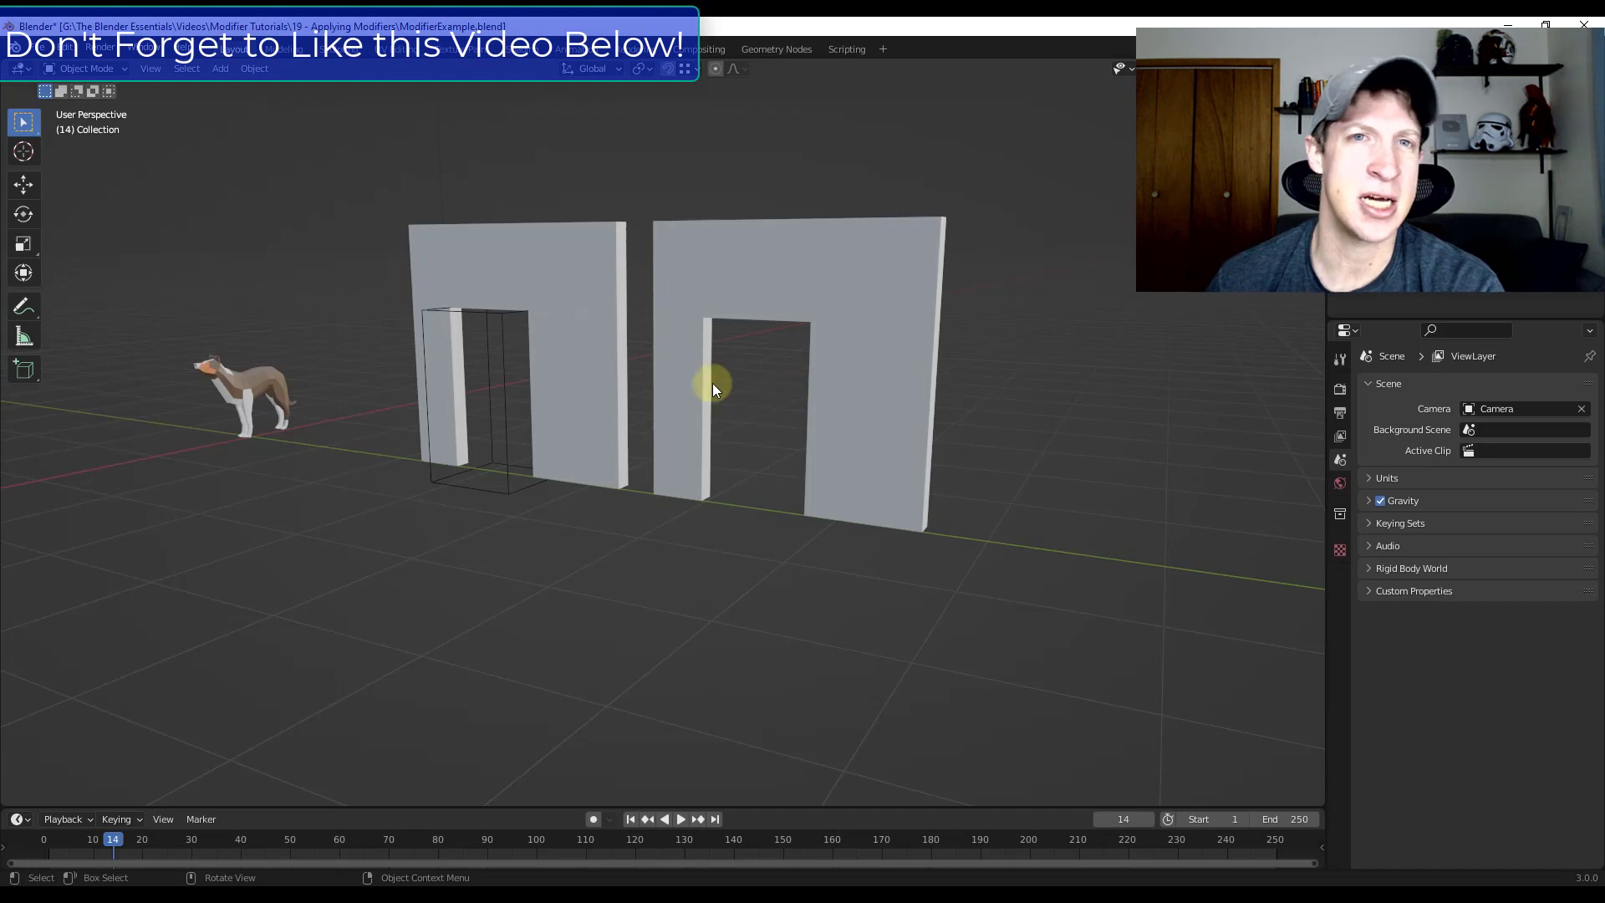
Export COLLADA as ModifierExampleAppliedInViewport.dae with Apply Modifiers turned off.
left_click(38, 48)
mouse_move(66, 273)
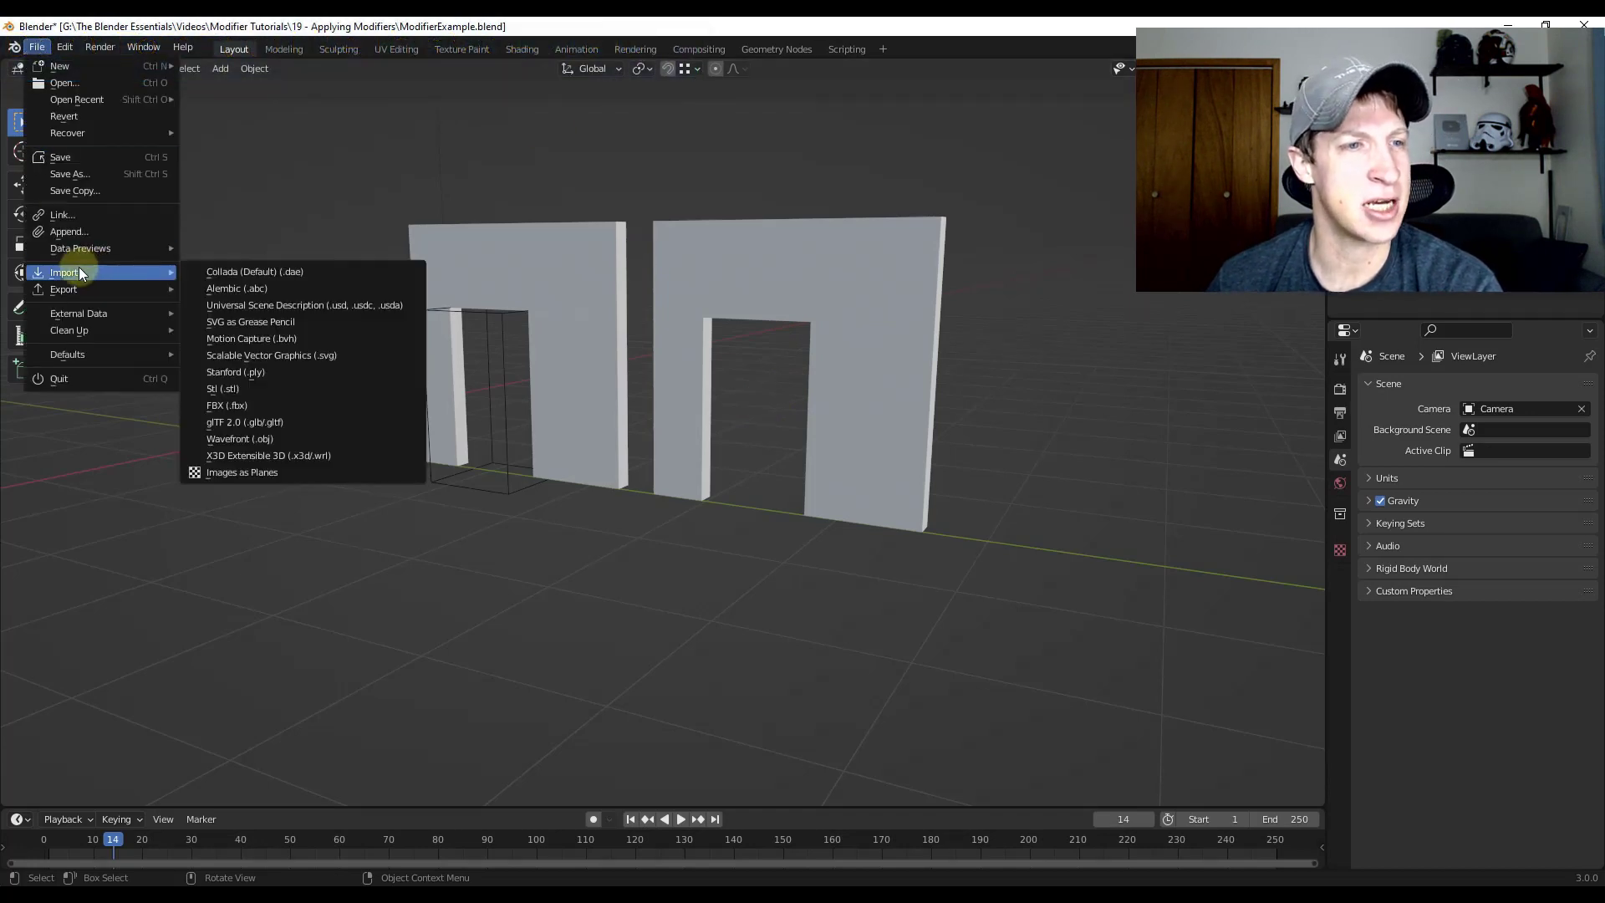
left_click(298, 287)
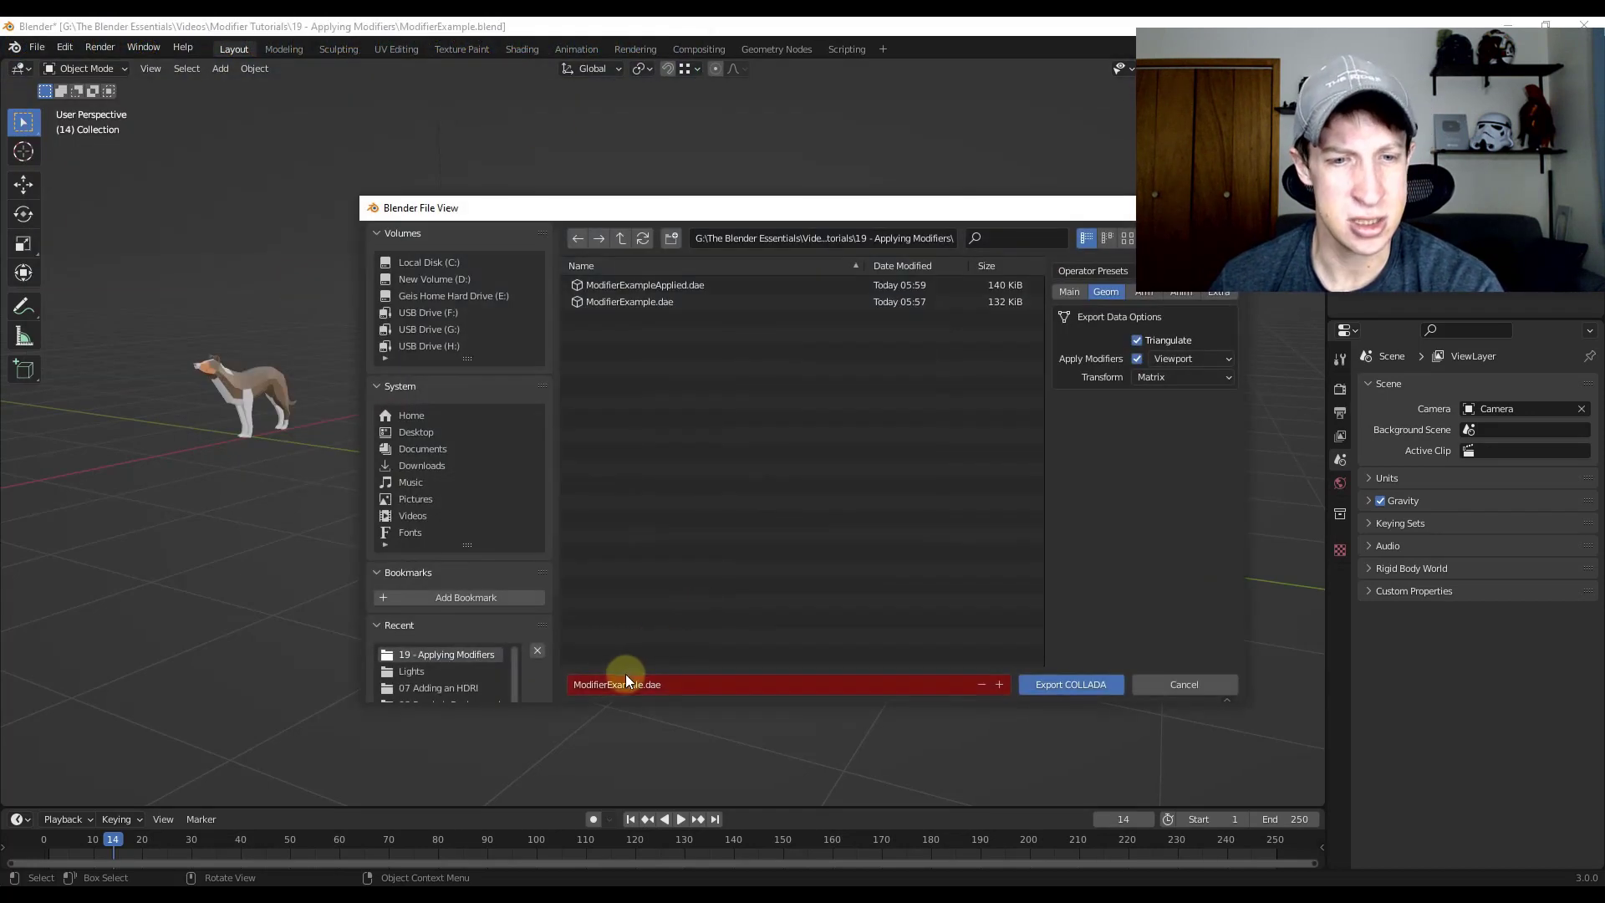
left_click(640, 286)
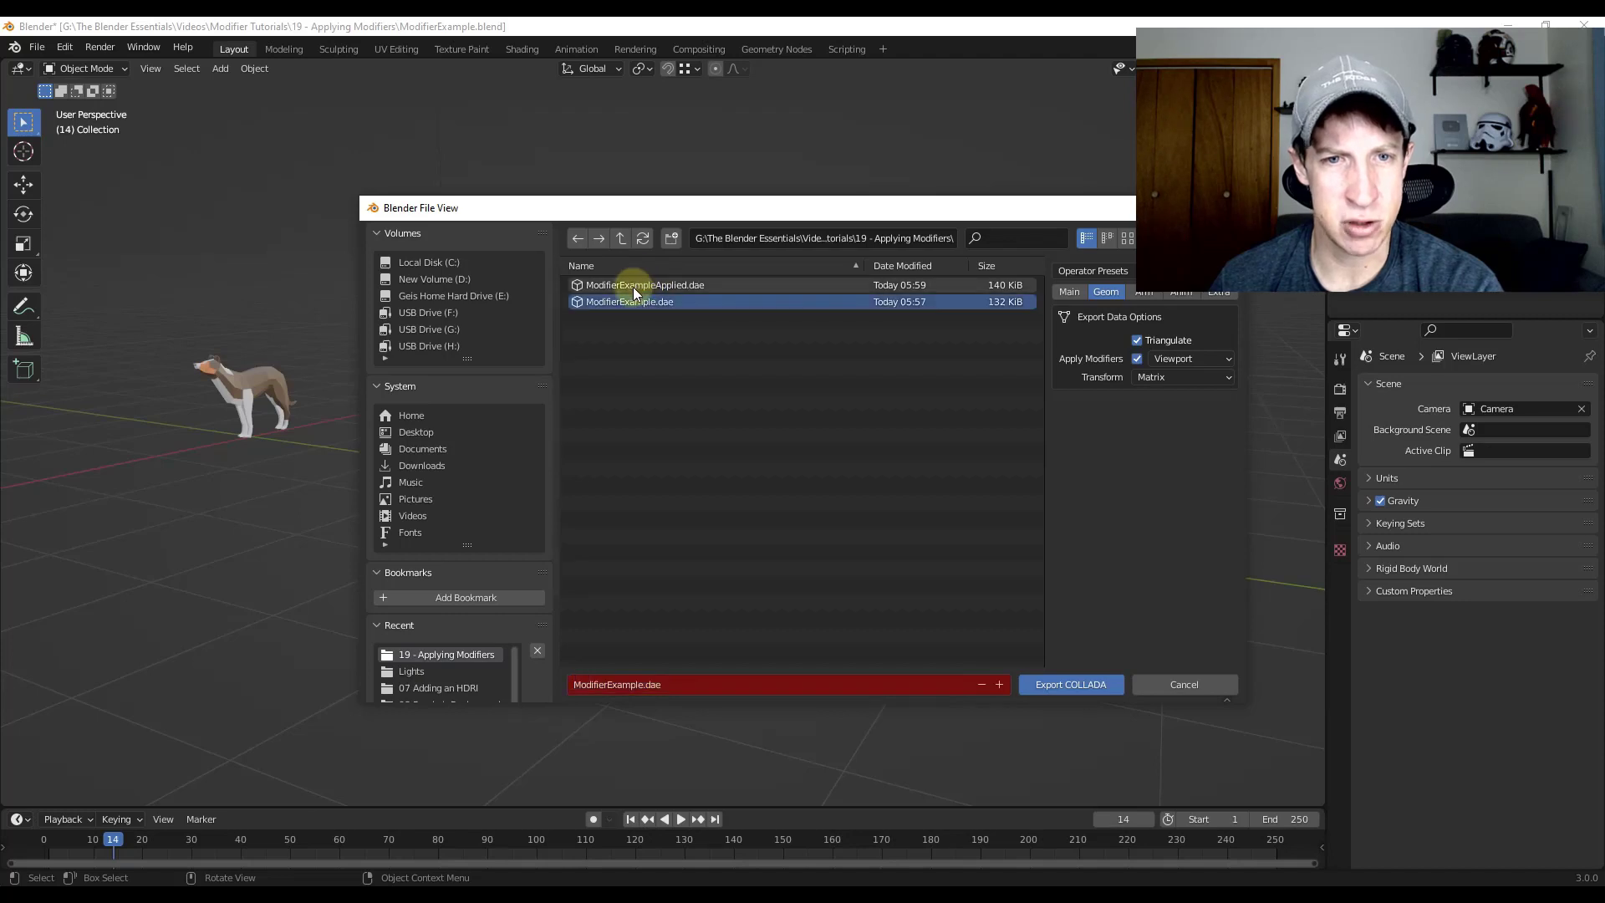
left_click(666, 683)
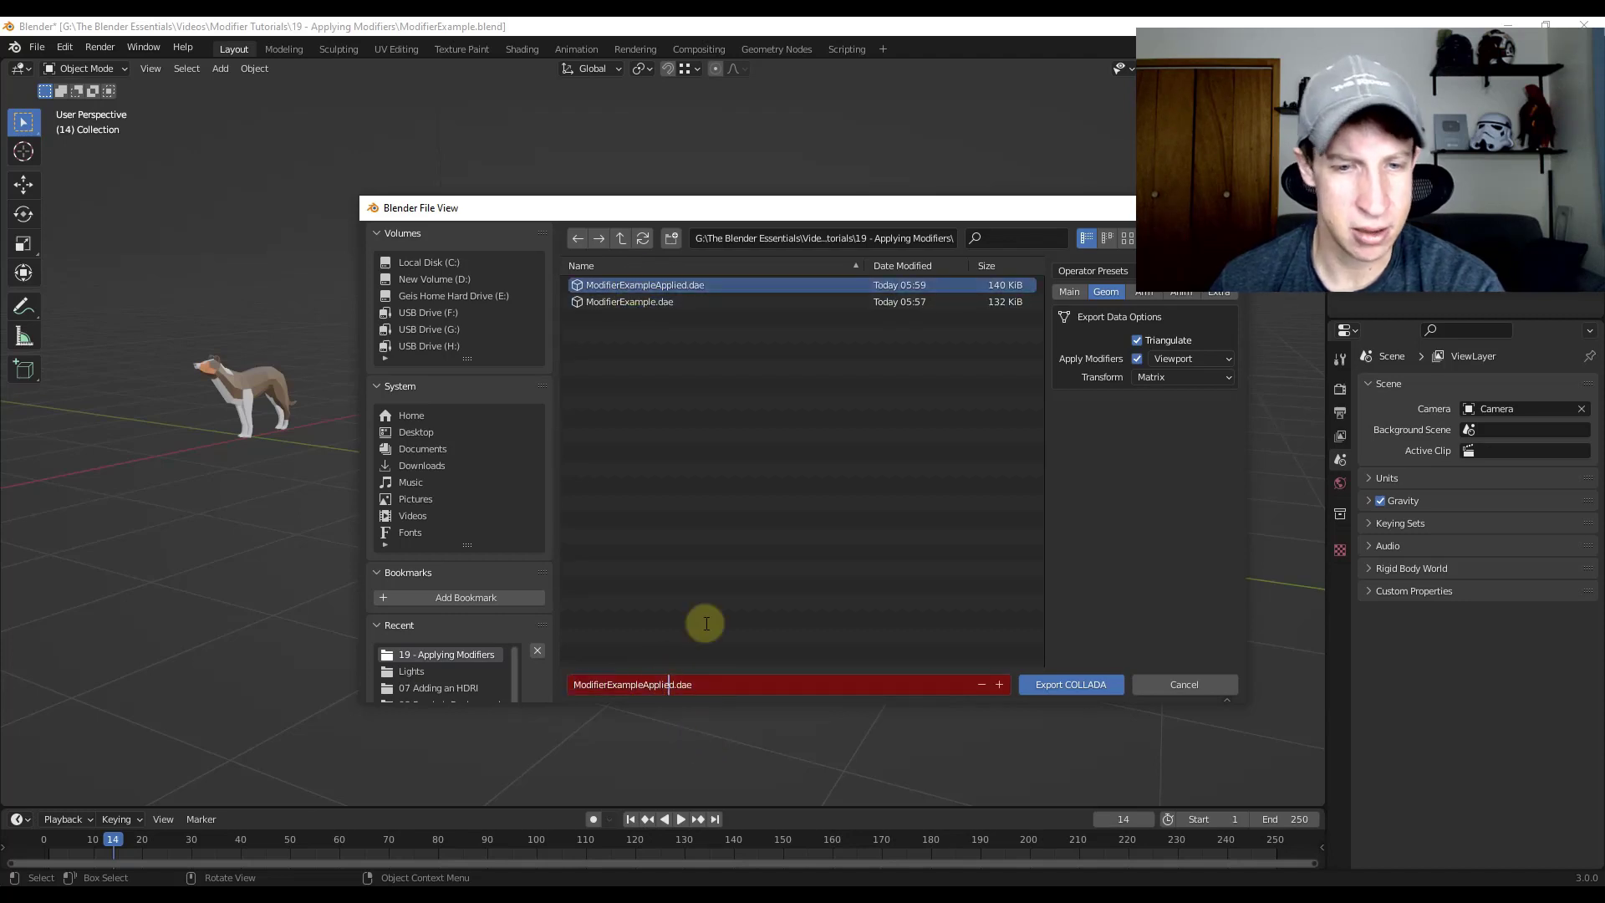
type("In")
type("Viewpo")
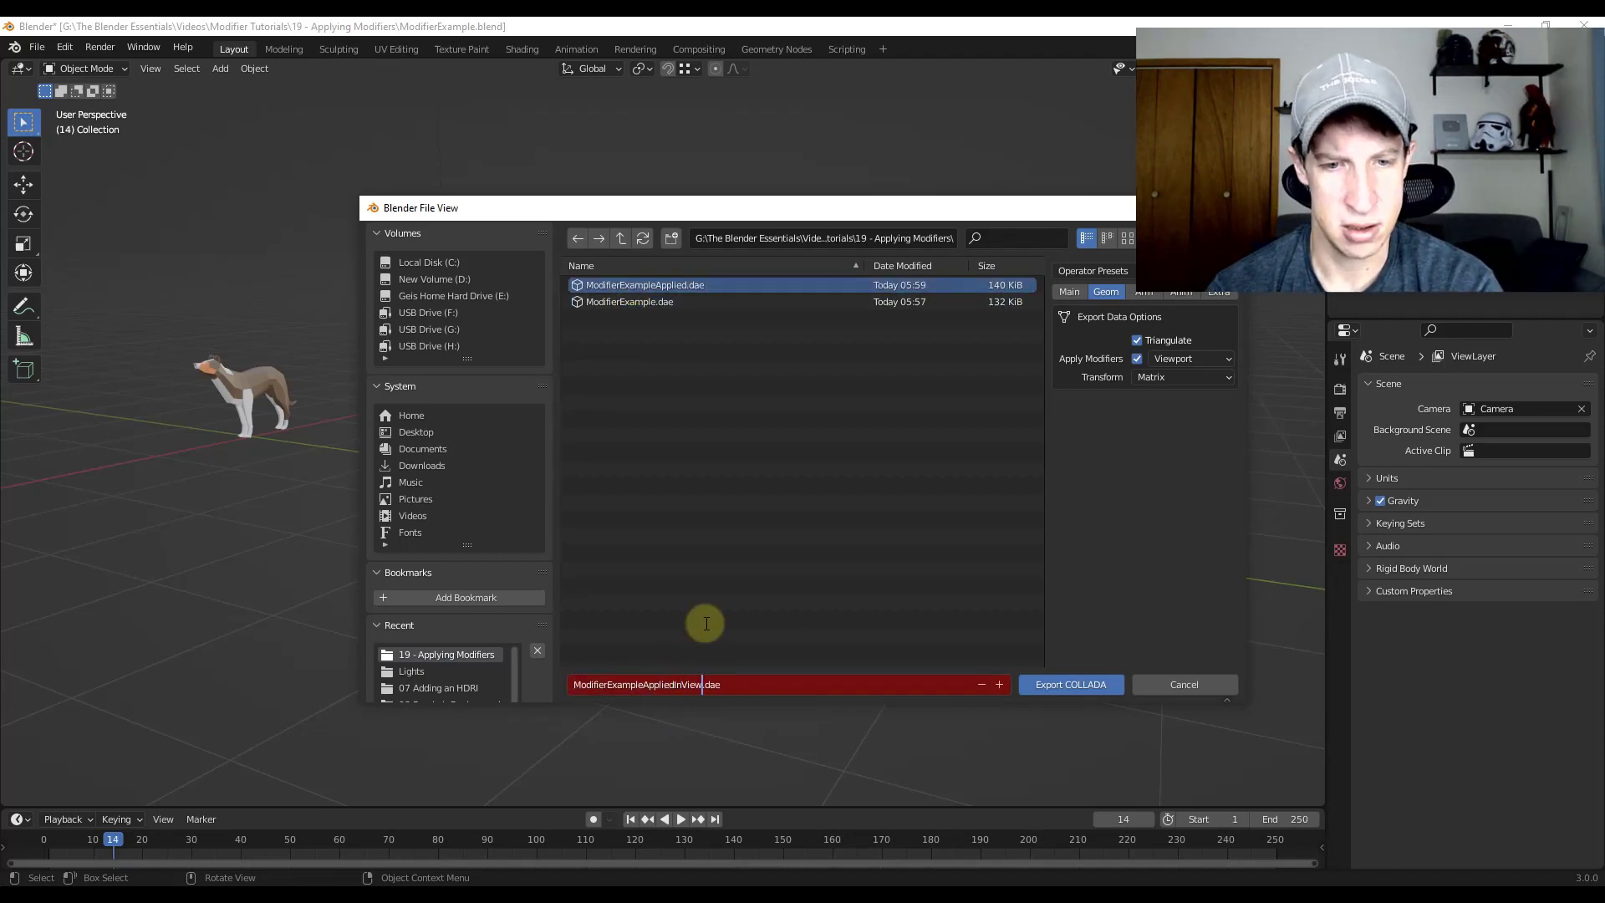
type("rt")
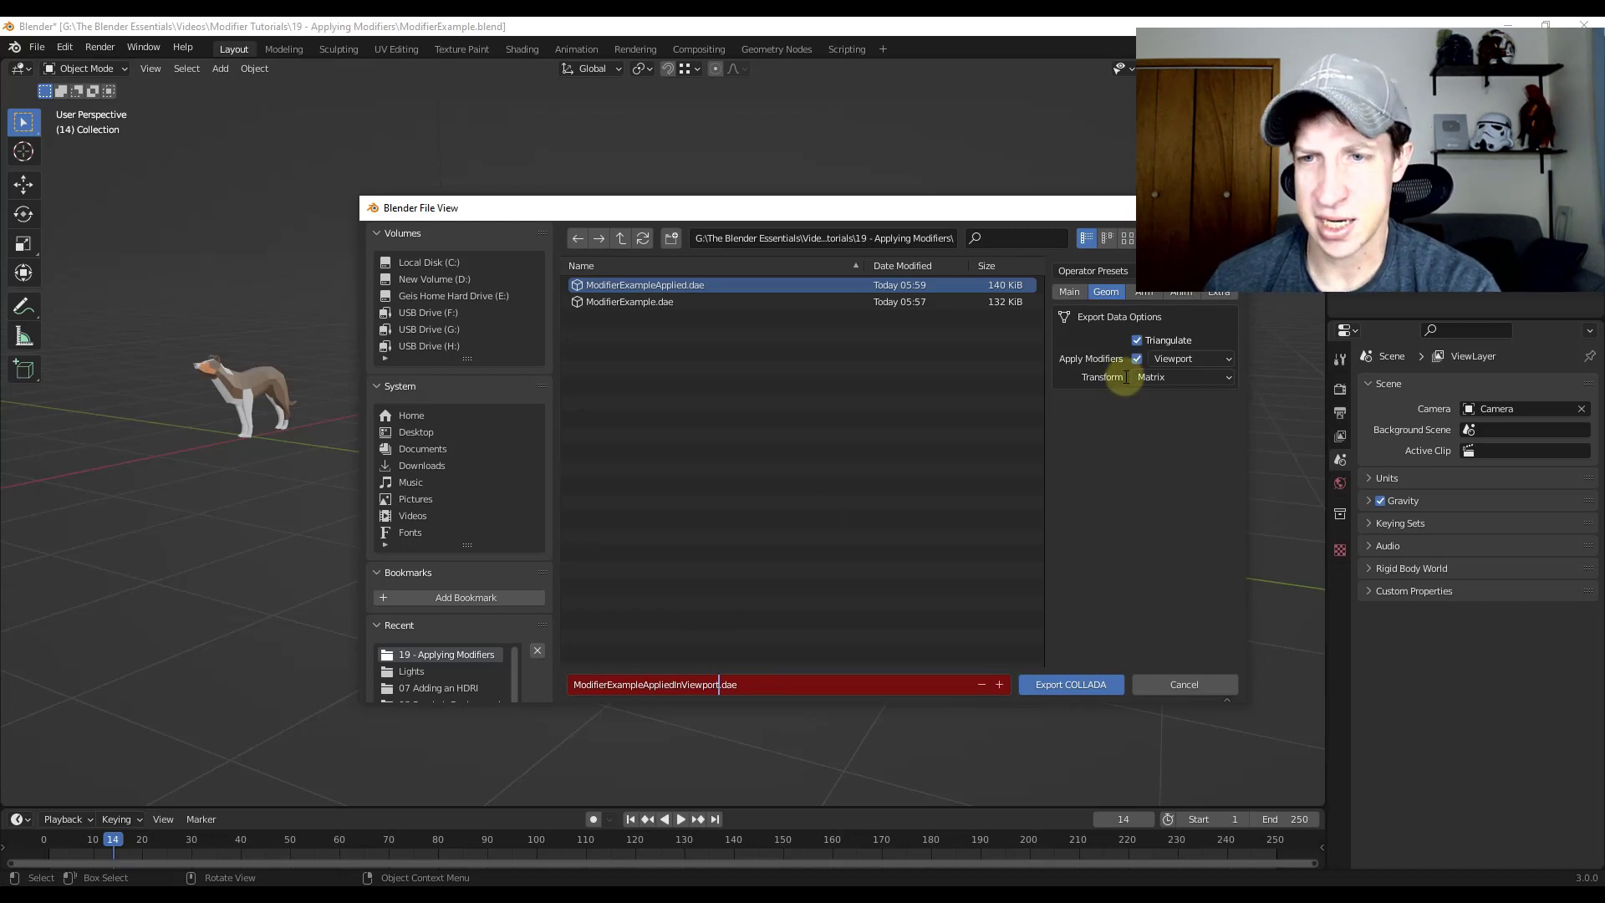
left_click(1135, 358)
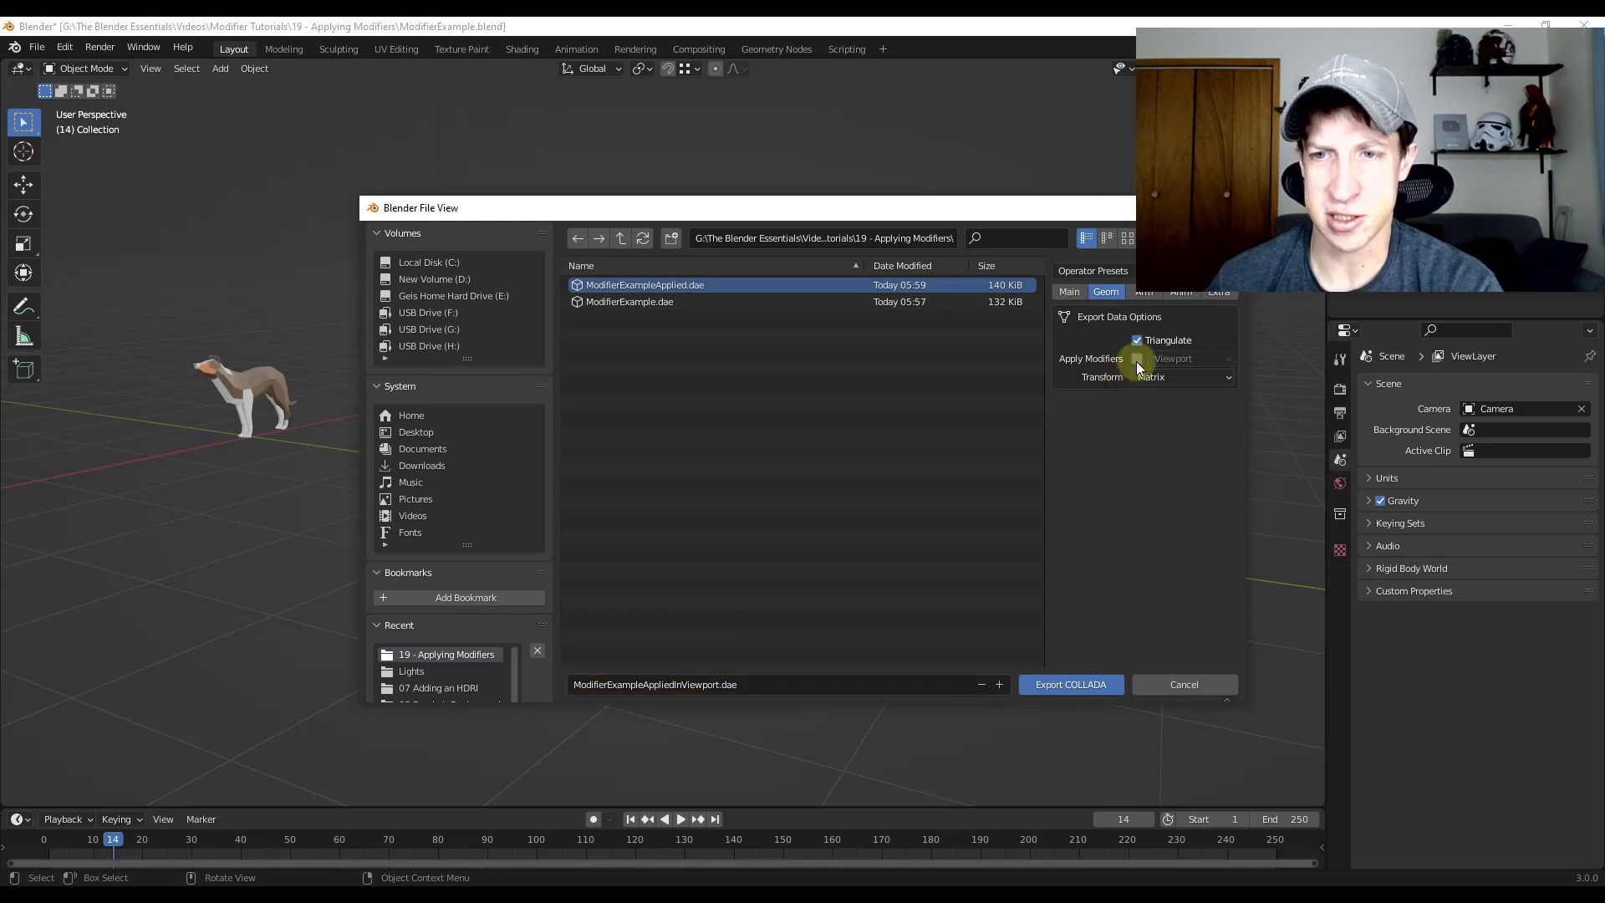
left_click(1048, 687)
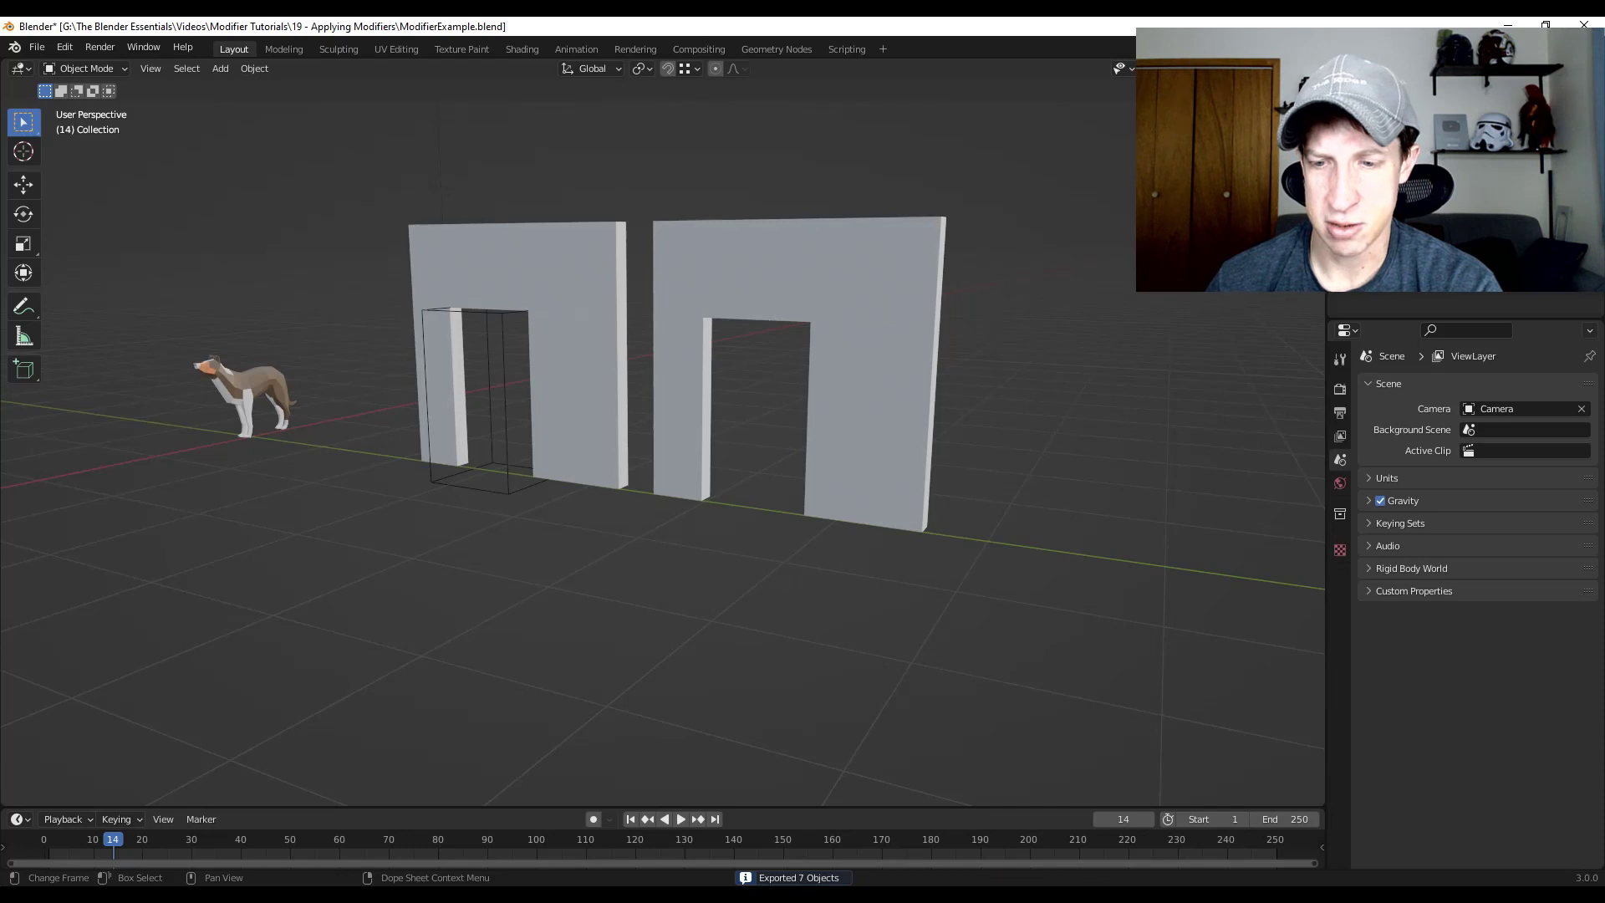
In Unity, import ModifierExampleAppliedInViewport.dae and place it in the scene near the other walls.
key("alt+Tab")
scroll(901, 390, "down", 5)
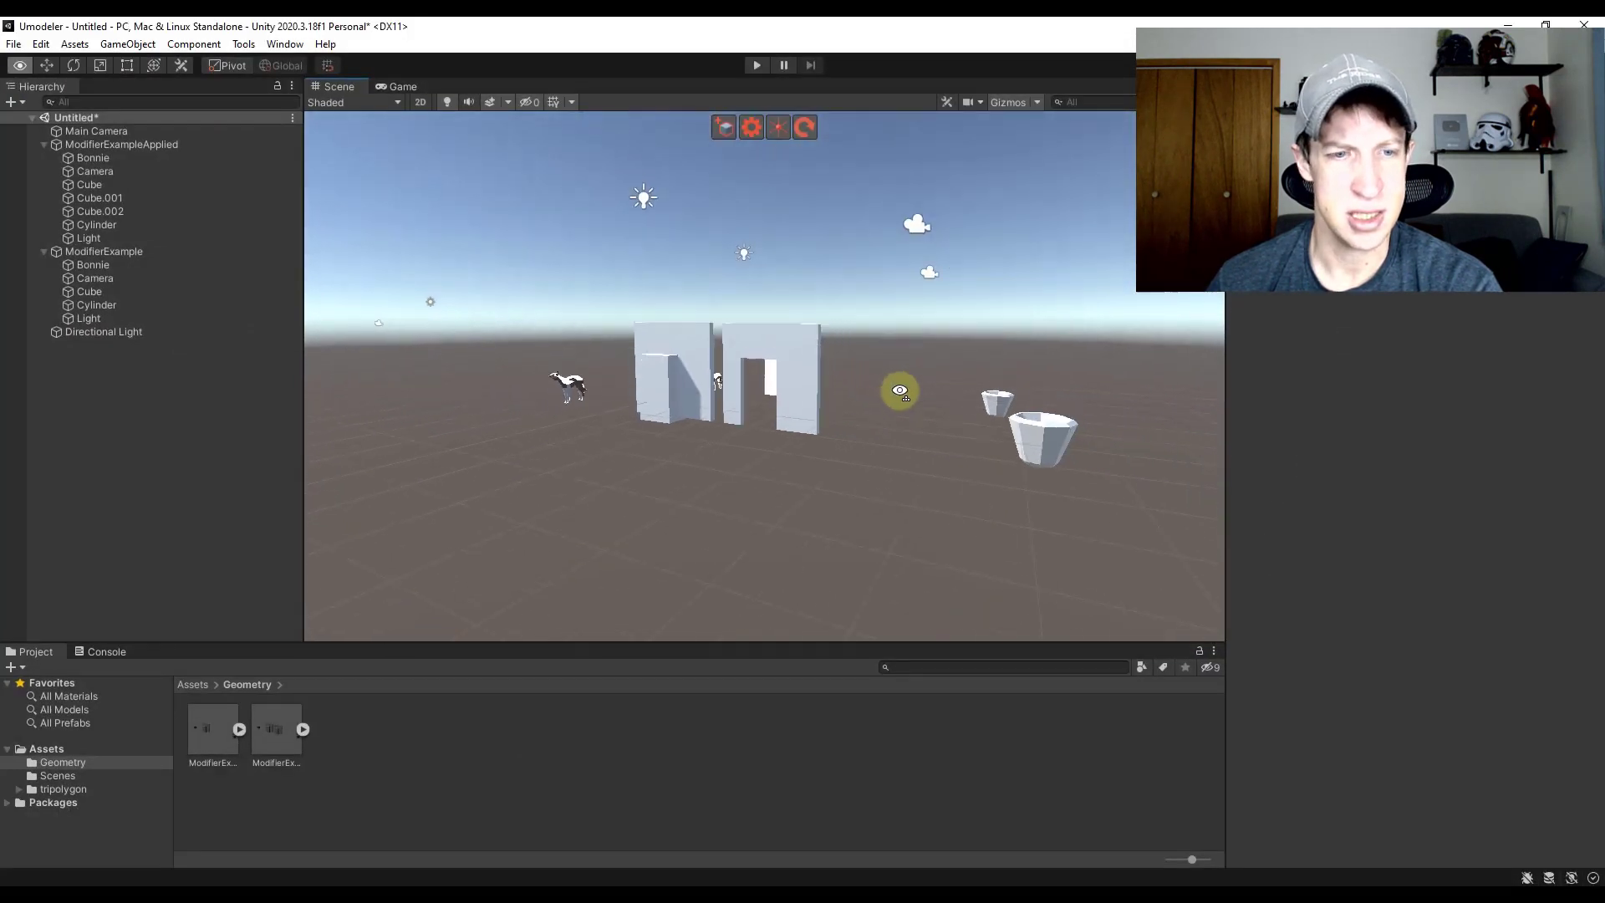
scroll(900, 390, "down", 2)
right_click(365, 733)
left_click(433, 459)
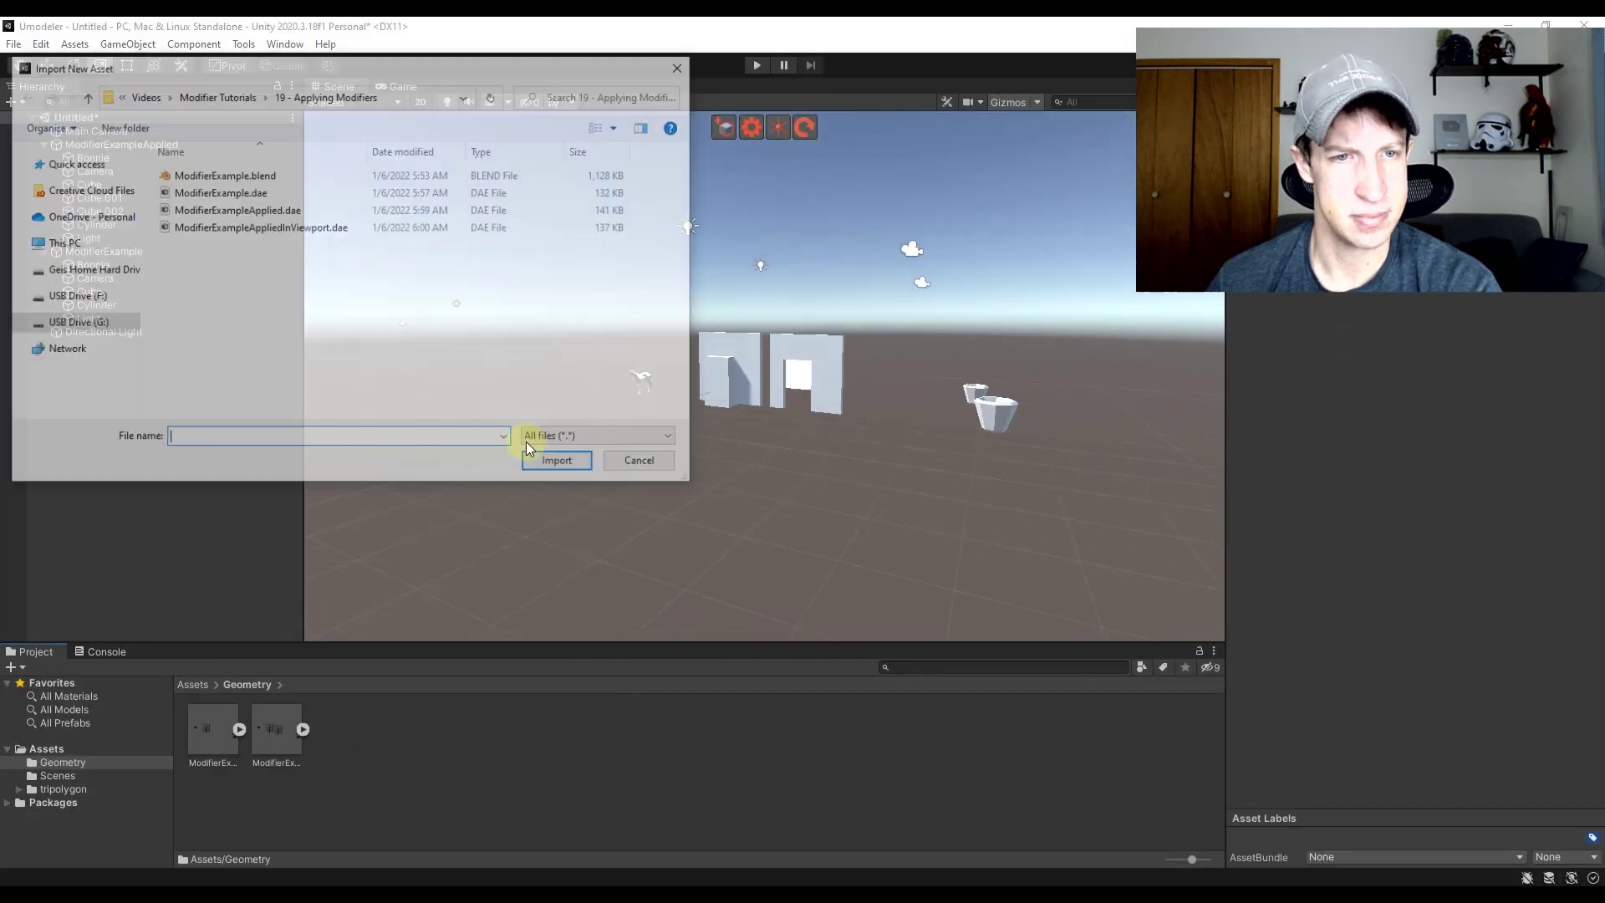
double_click(262, 228)
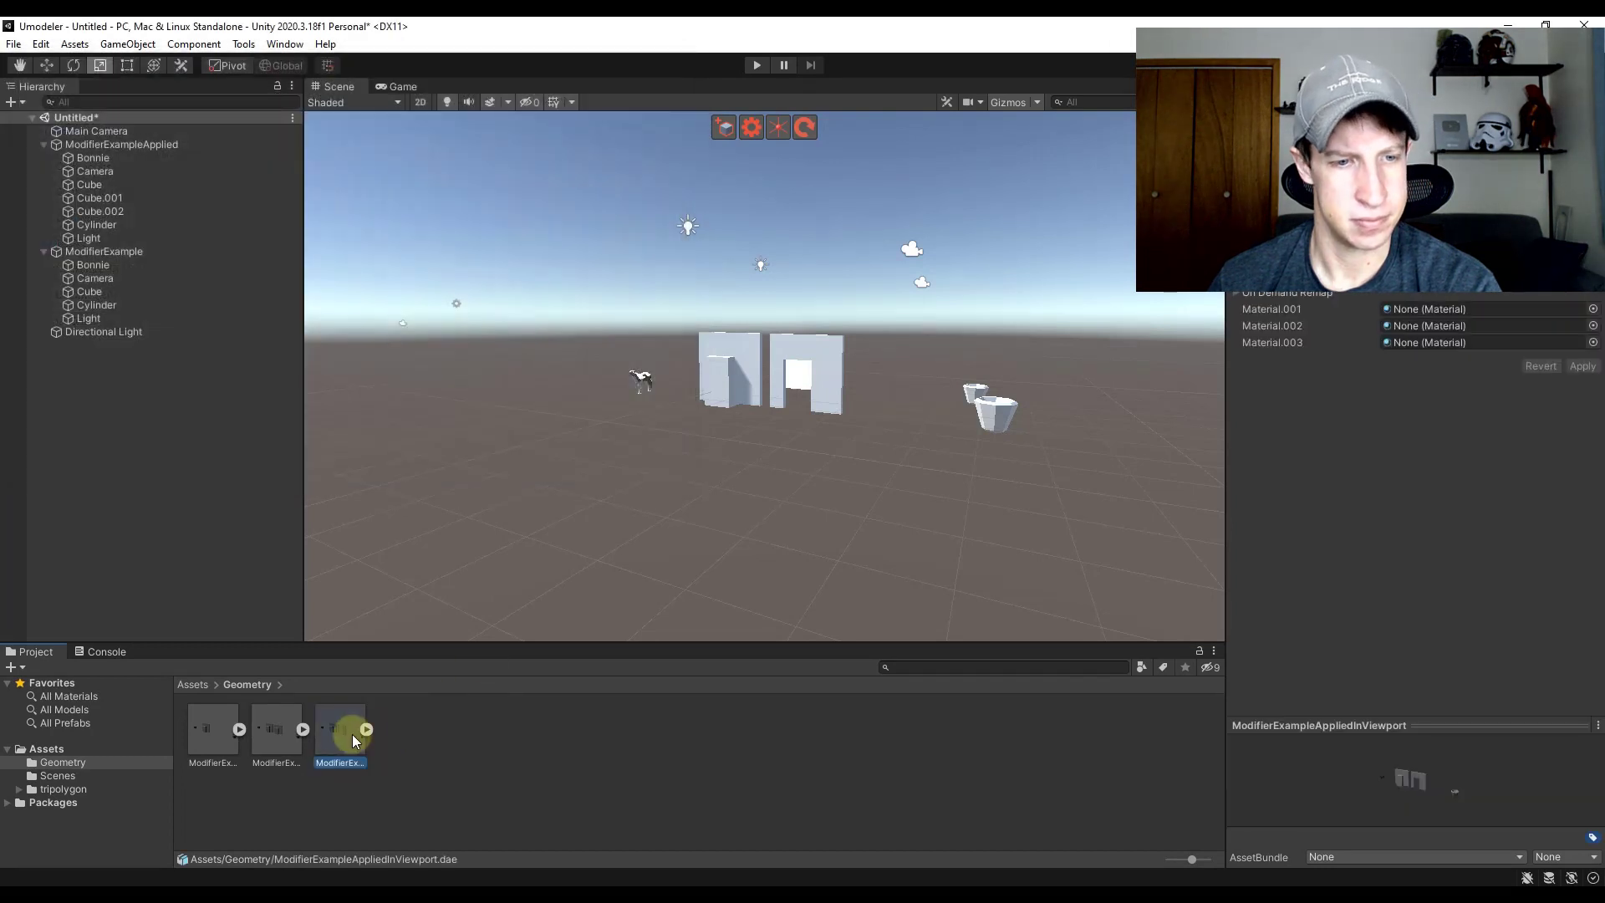
left_click_drag(354, 741, 652, 414)
right_click_drag(753, 414, 724, 415)
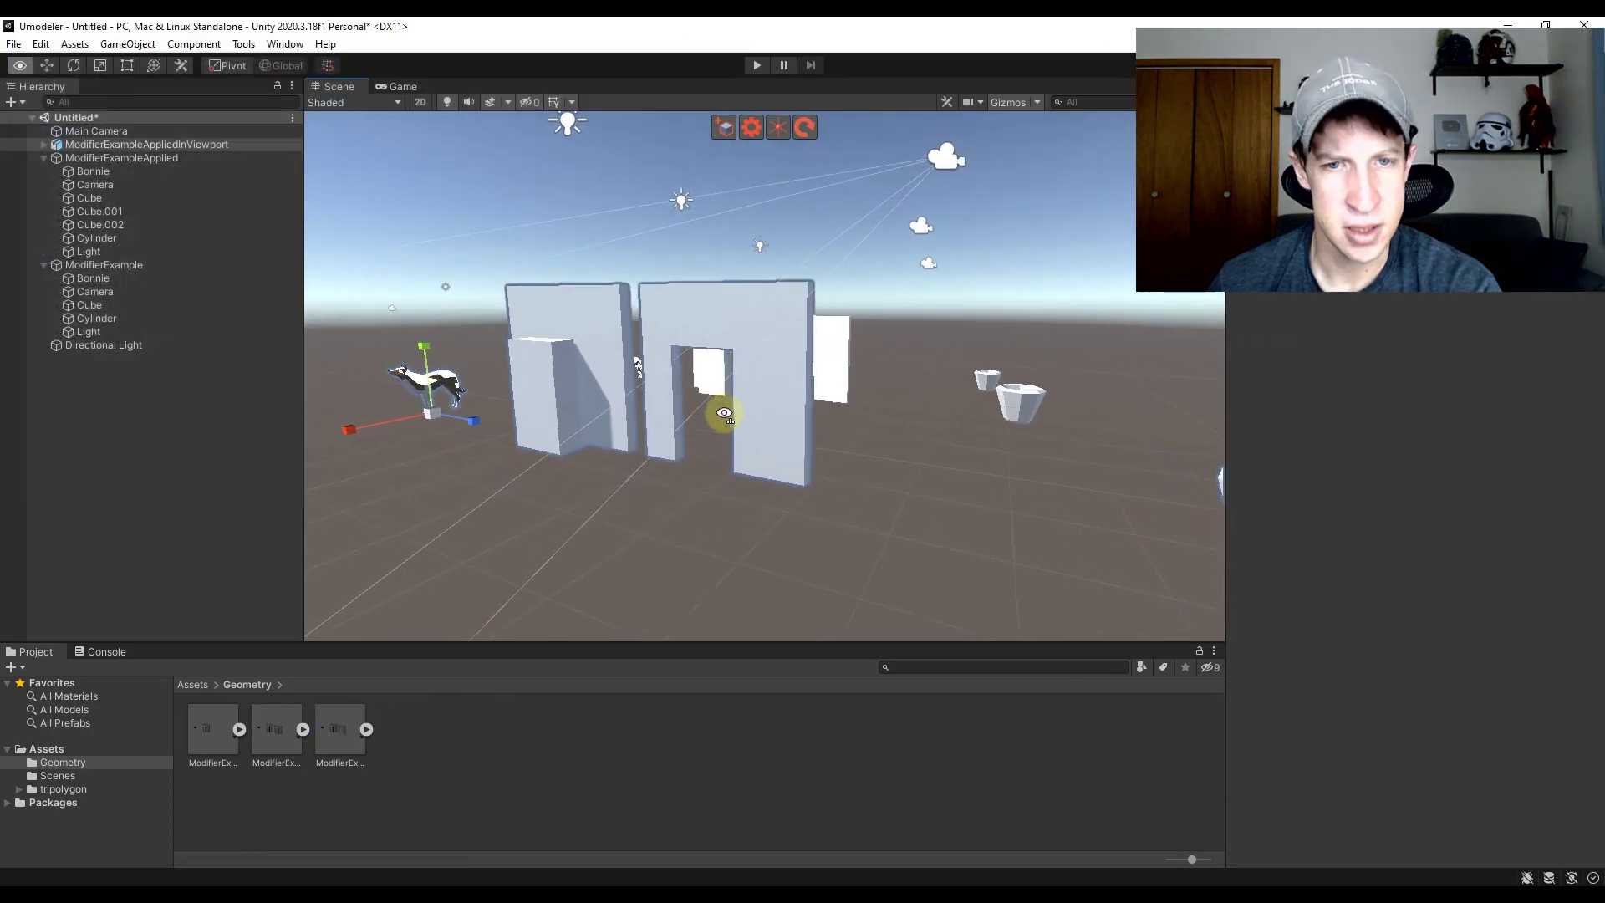
scroll(723, 413, "up", 5)
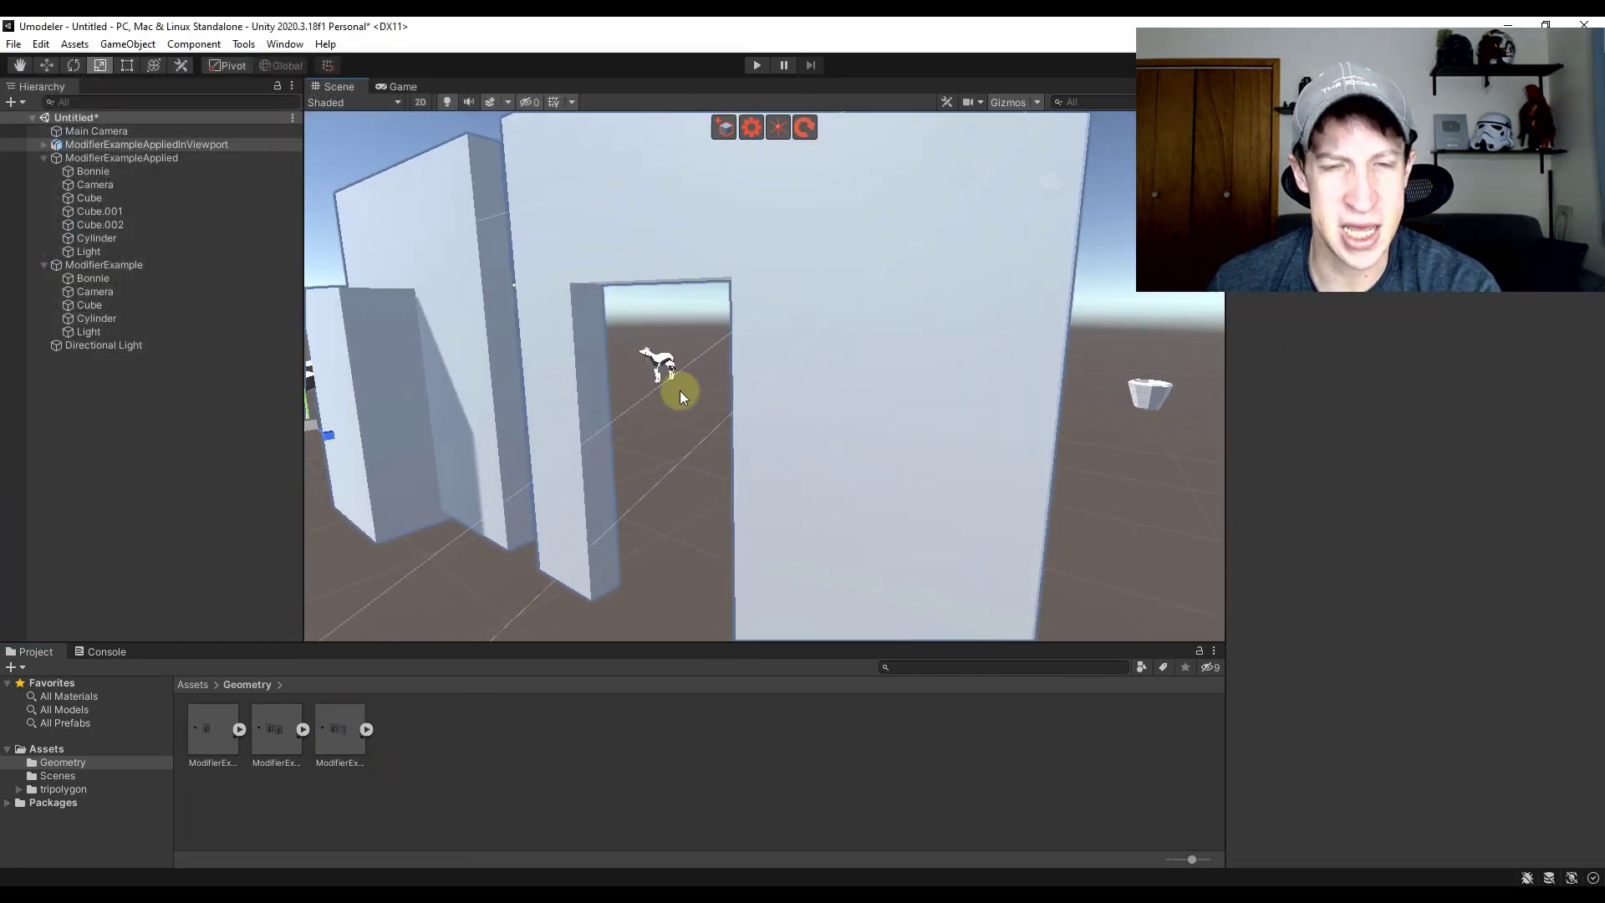